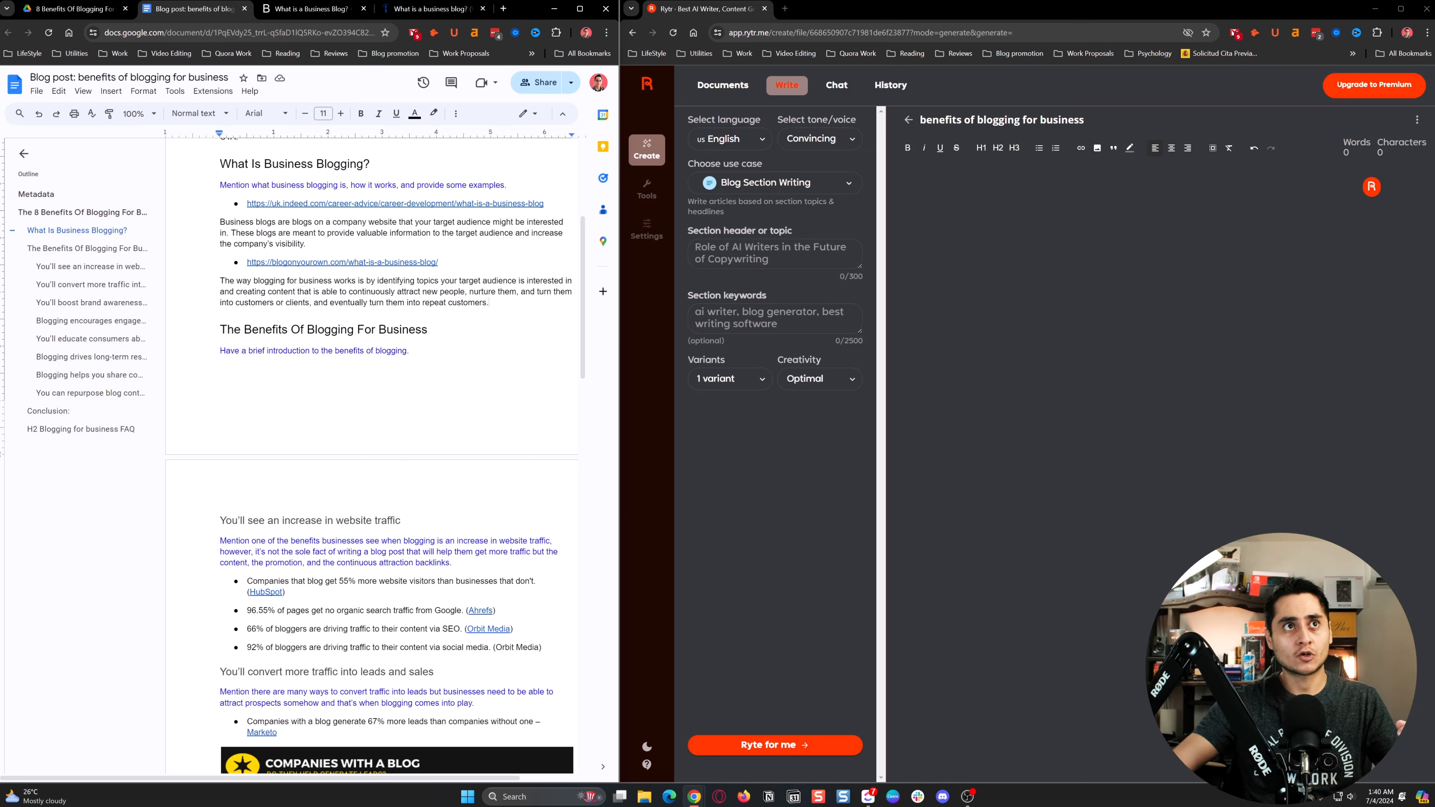
Review the outline's What Is Business Blogging? and website traffic headings along with their supporting notes and statistics.
drag(309, 247, 250, 222)
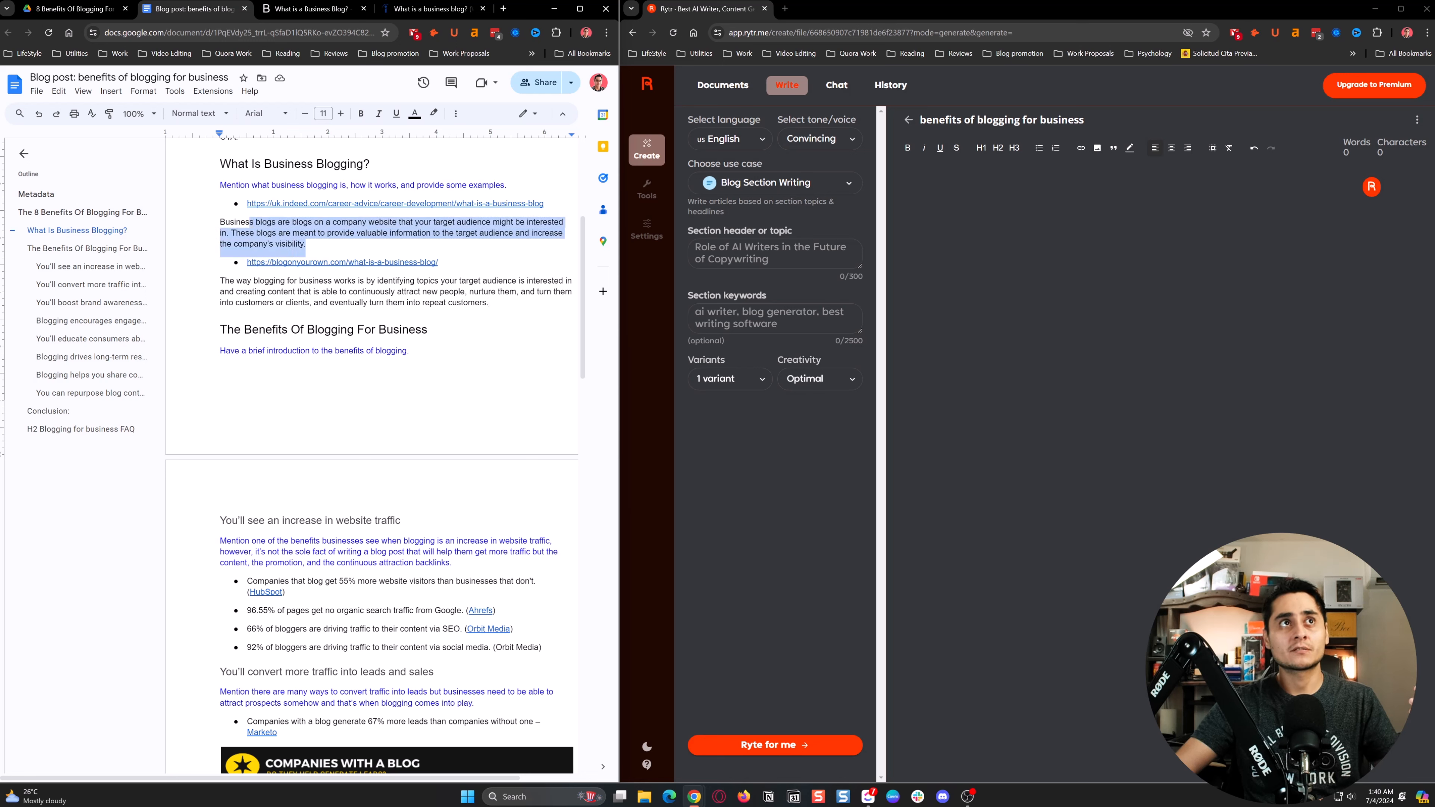
drag(220, 164, 370, 164)
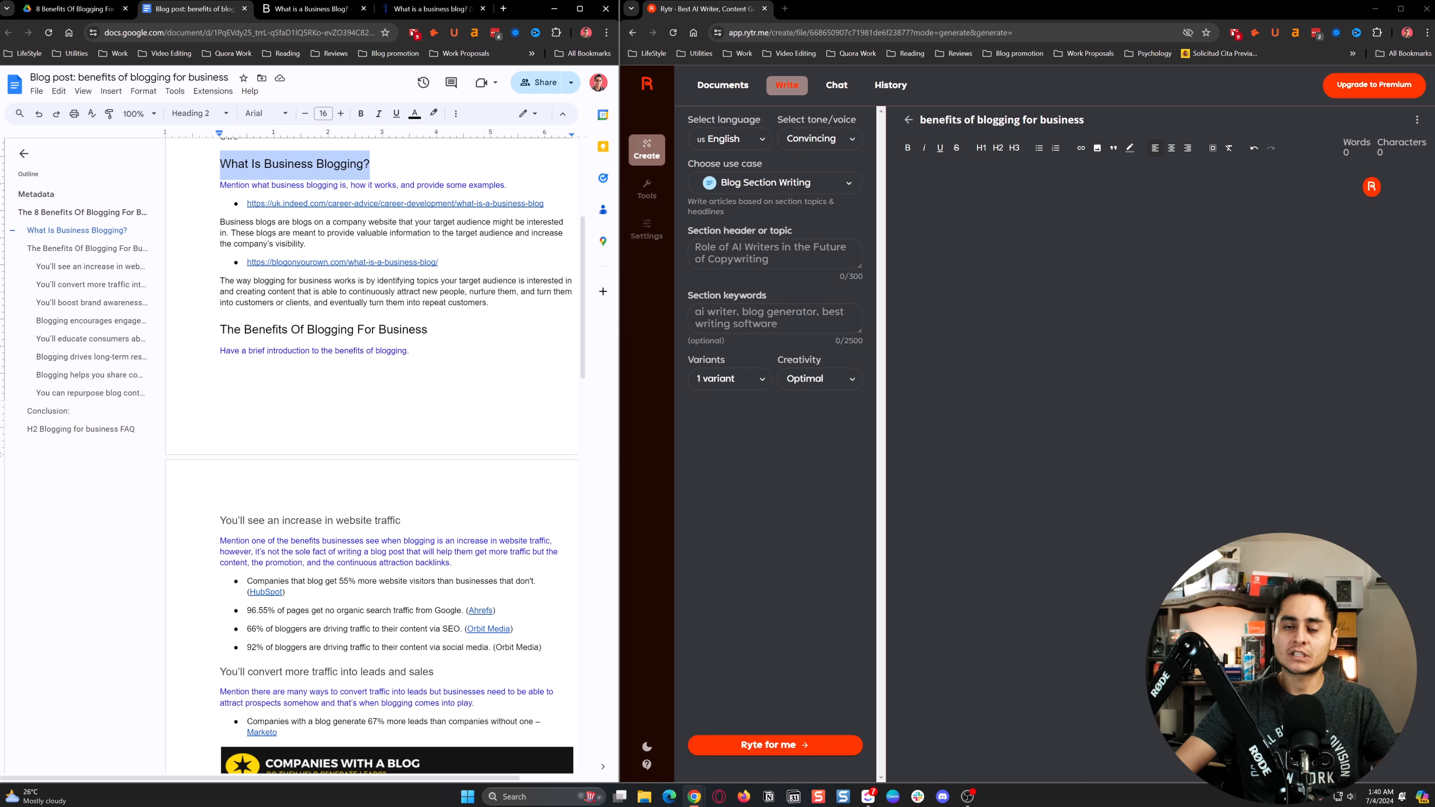
drag(401, 521, 220, 520)
click(220, 520)
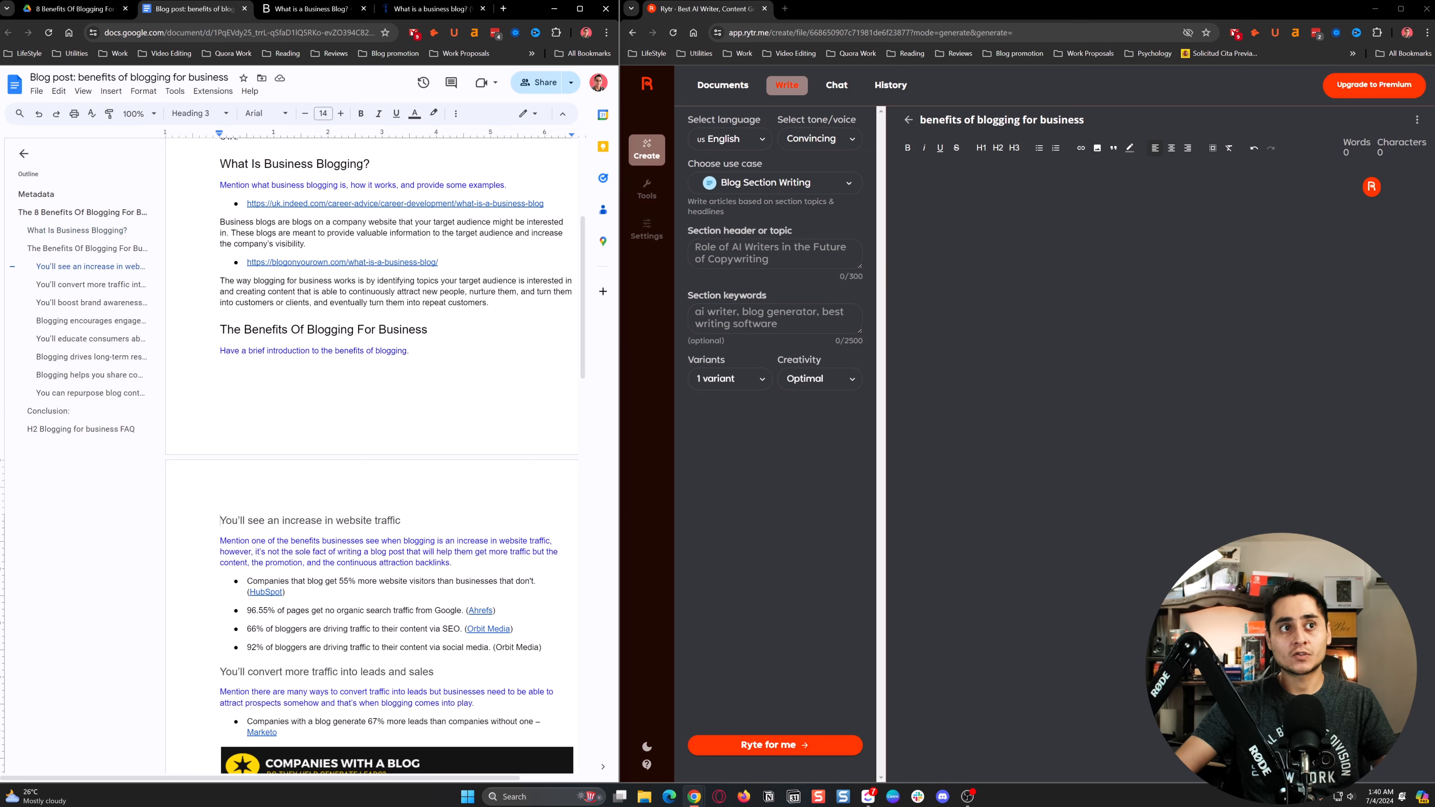
drag(286, 593, 247, 582)
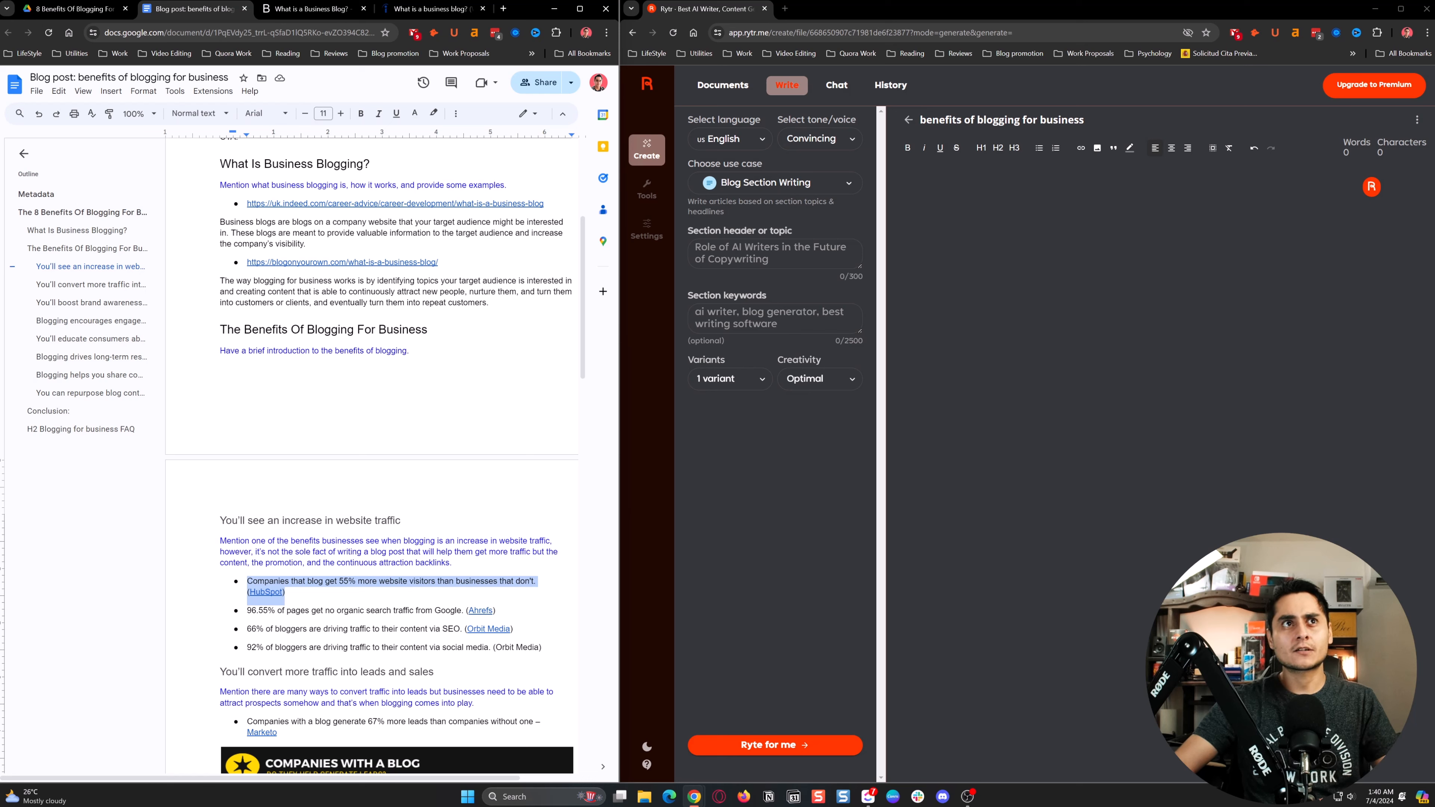
Copy the heading "What Is Business Blogging?" from the outline into Rytr's section header or topic field.
click(385, 303)
scroll(371, 457, up, 1)
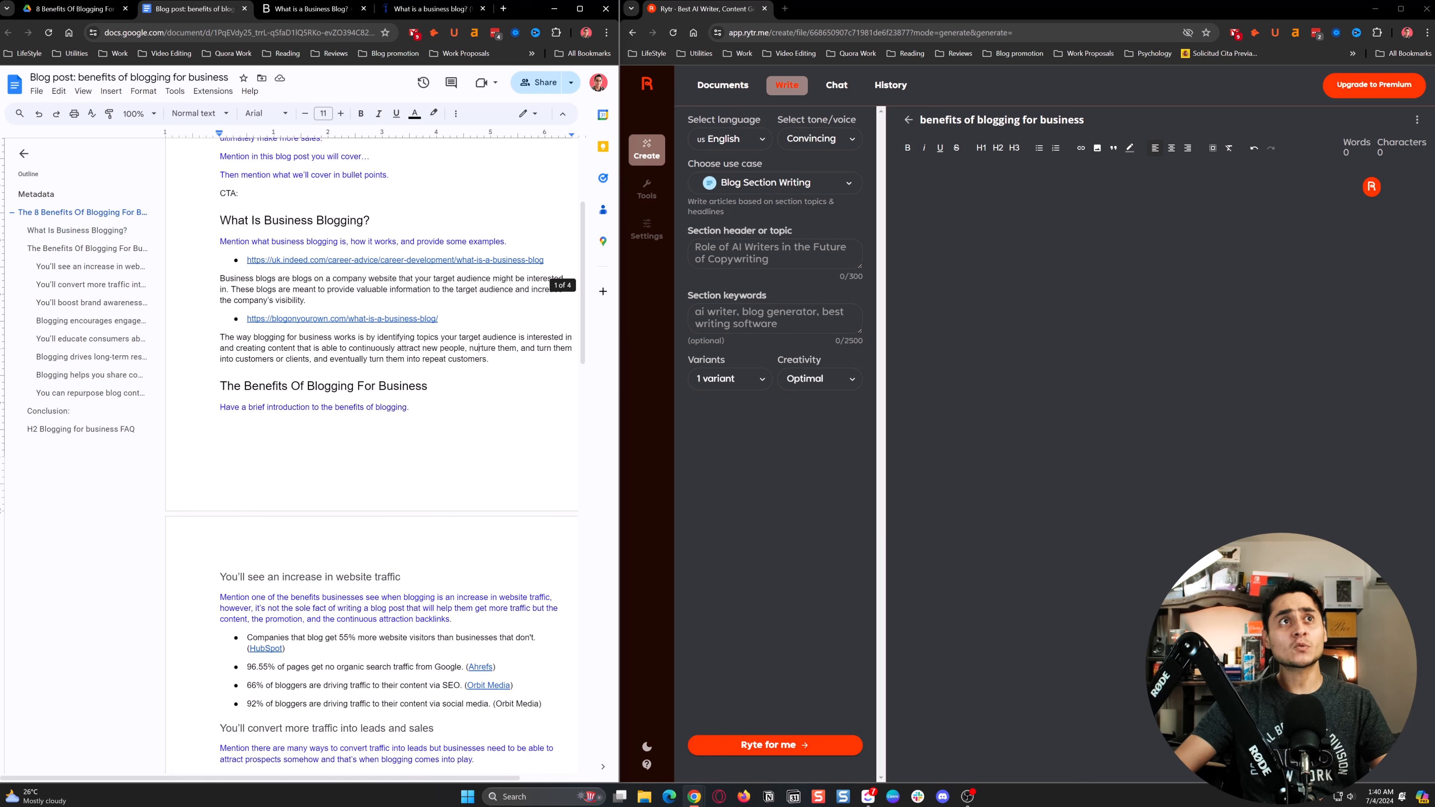
drag(231, 220, 376, 220)
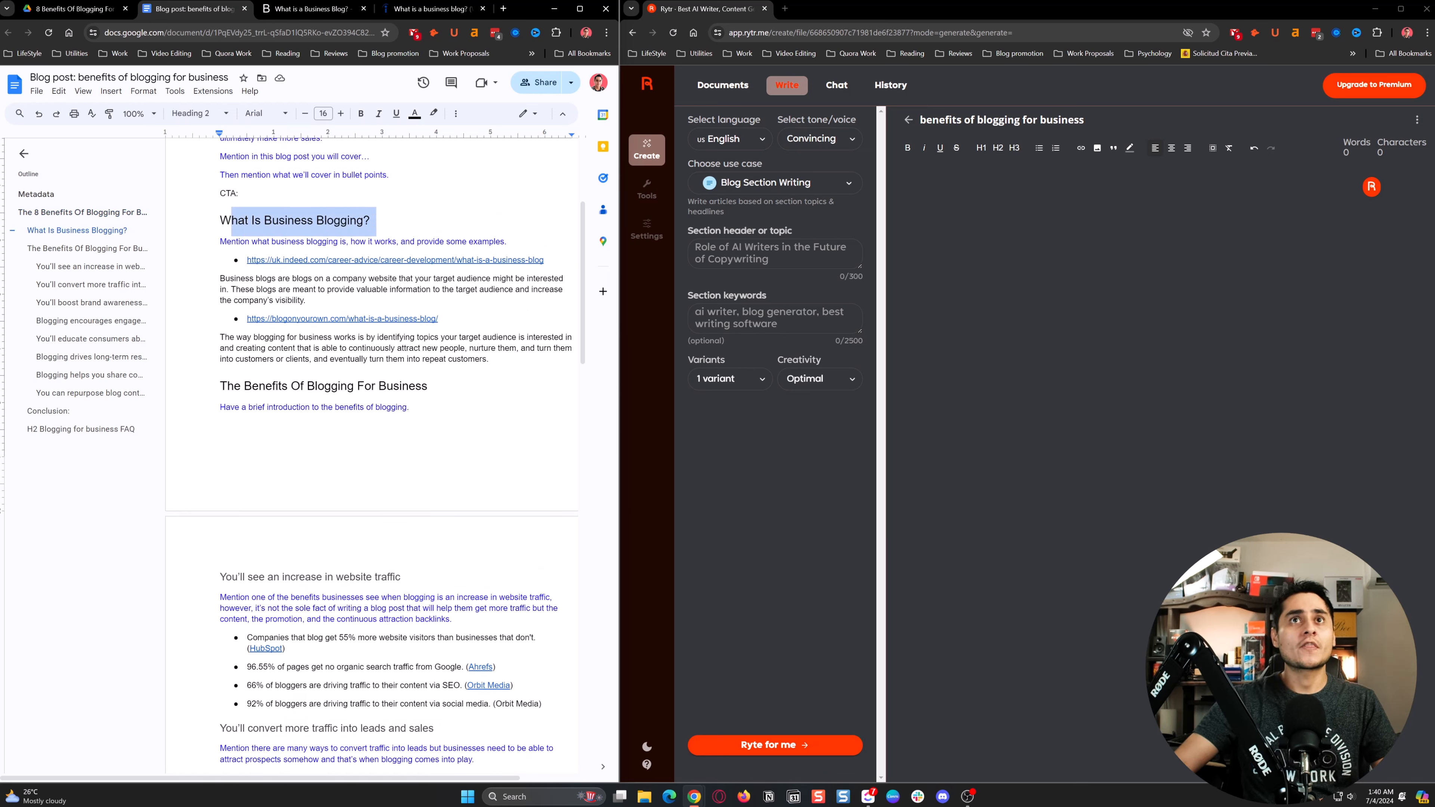
click(328, 289)
drag(371, 220, 220, 221)
key(ctrl+c)
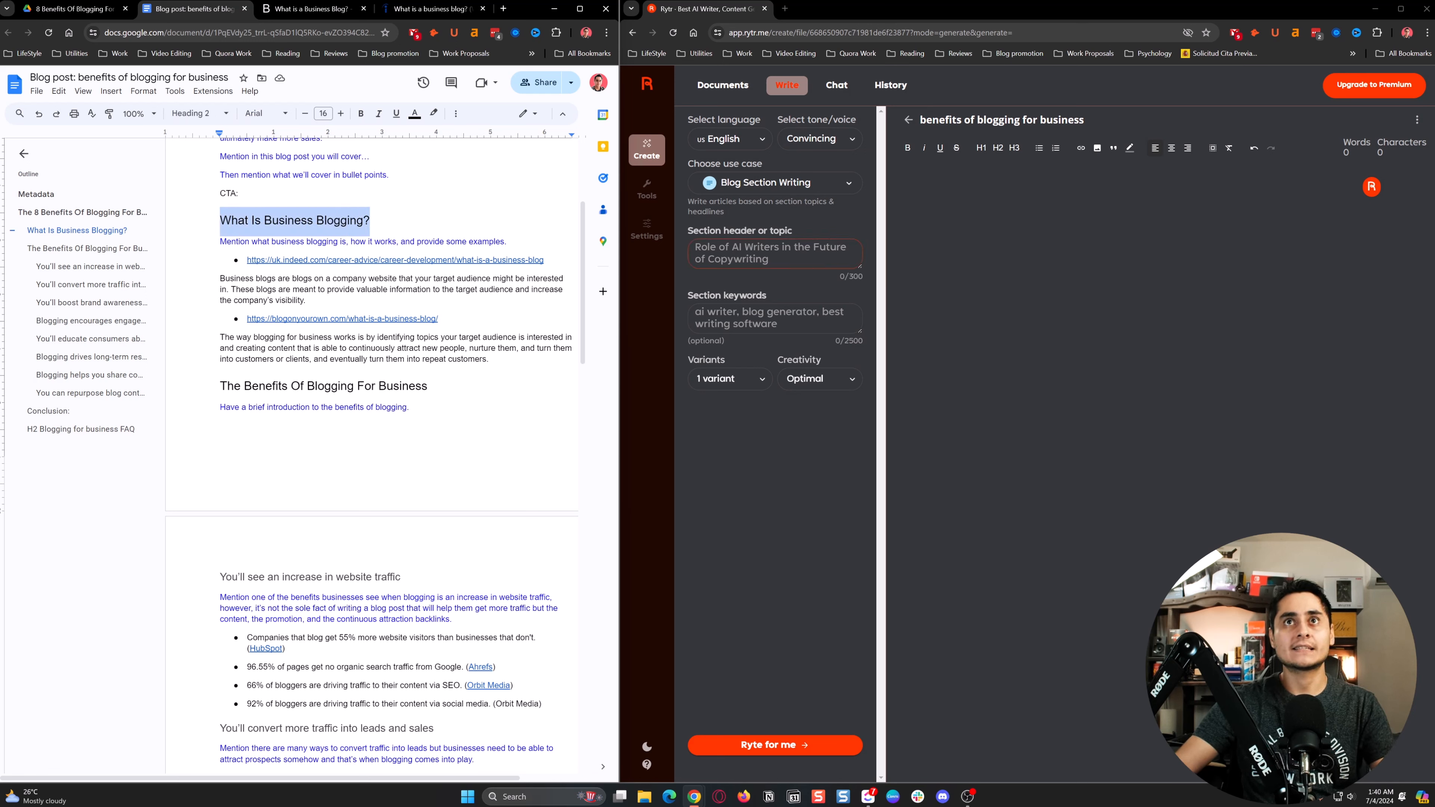
drag(688, 231, 795, 235)
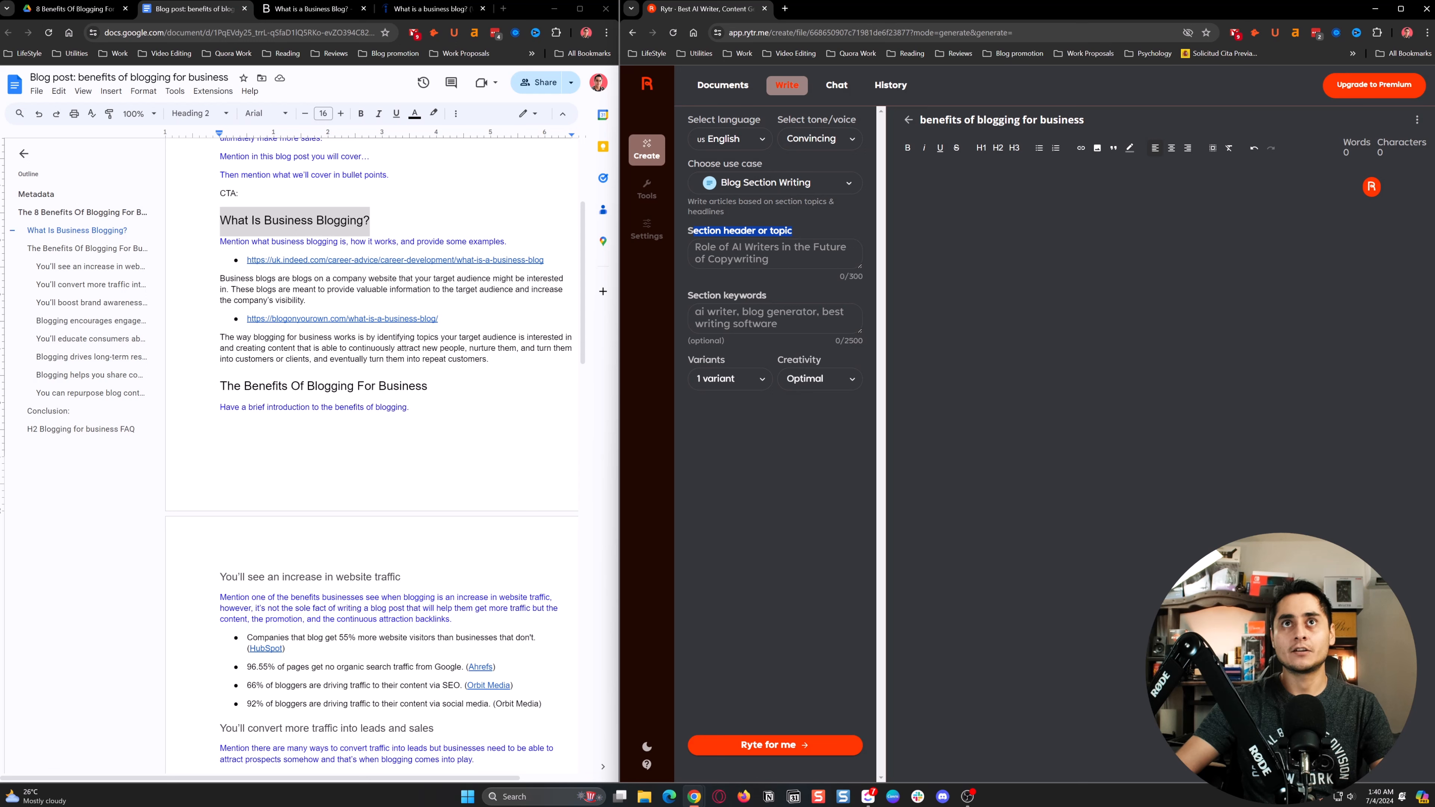
click(773, 253)
key(ctrl+v)
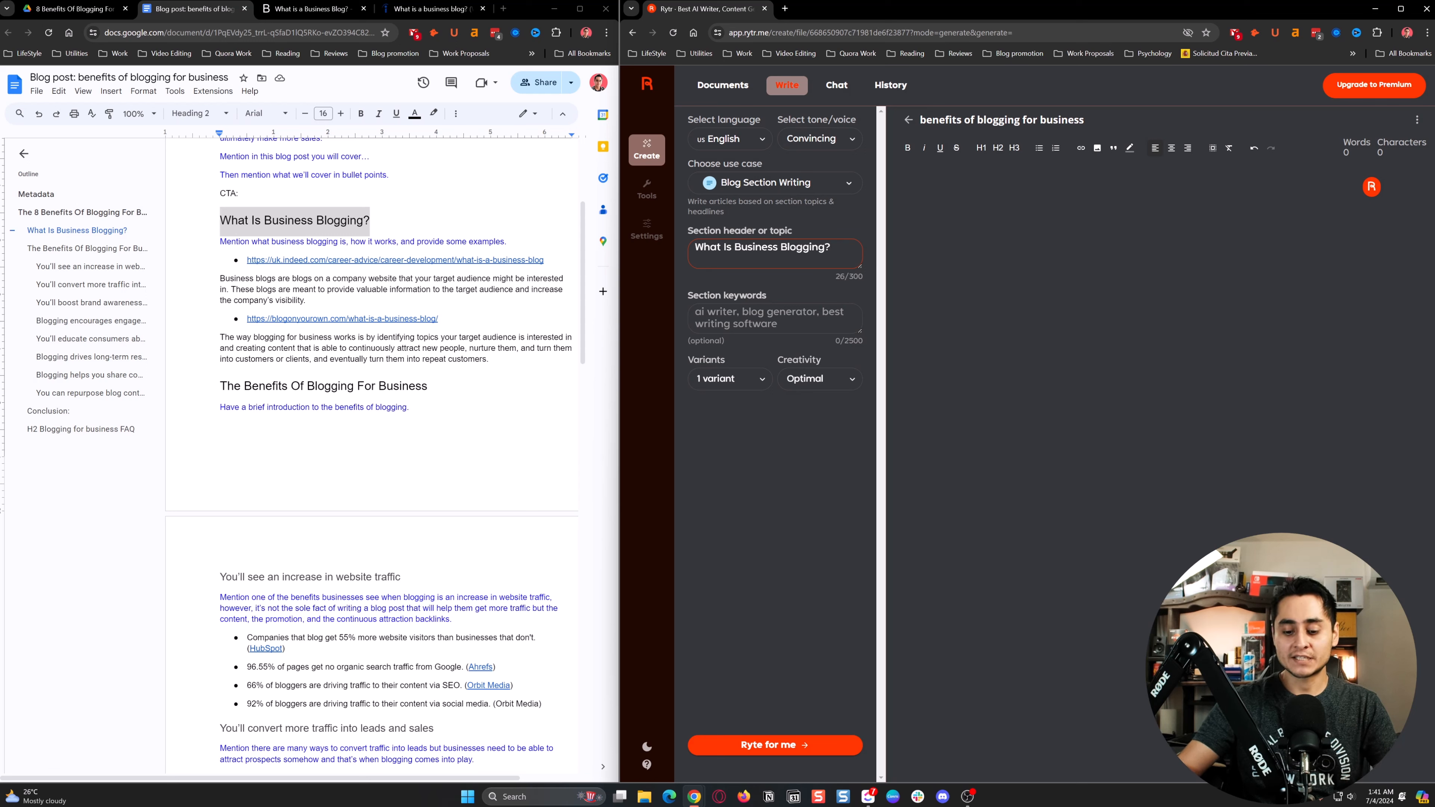
Try prefixing the section header with "Introduction:" and remove the prefix again.
text(Intro)
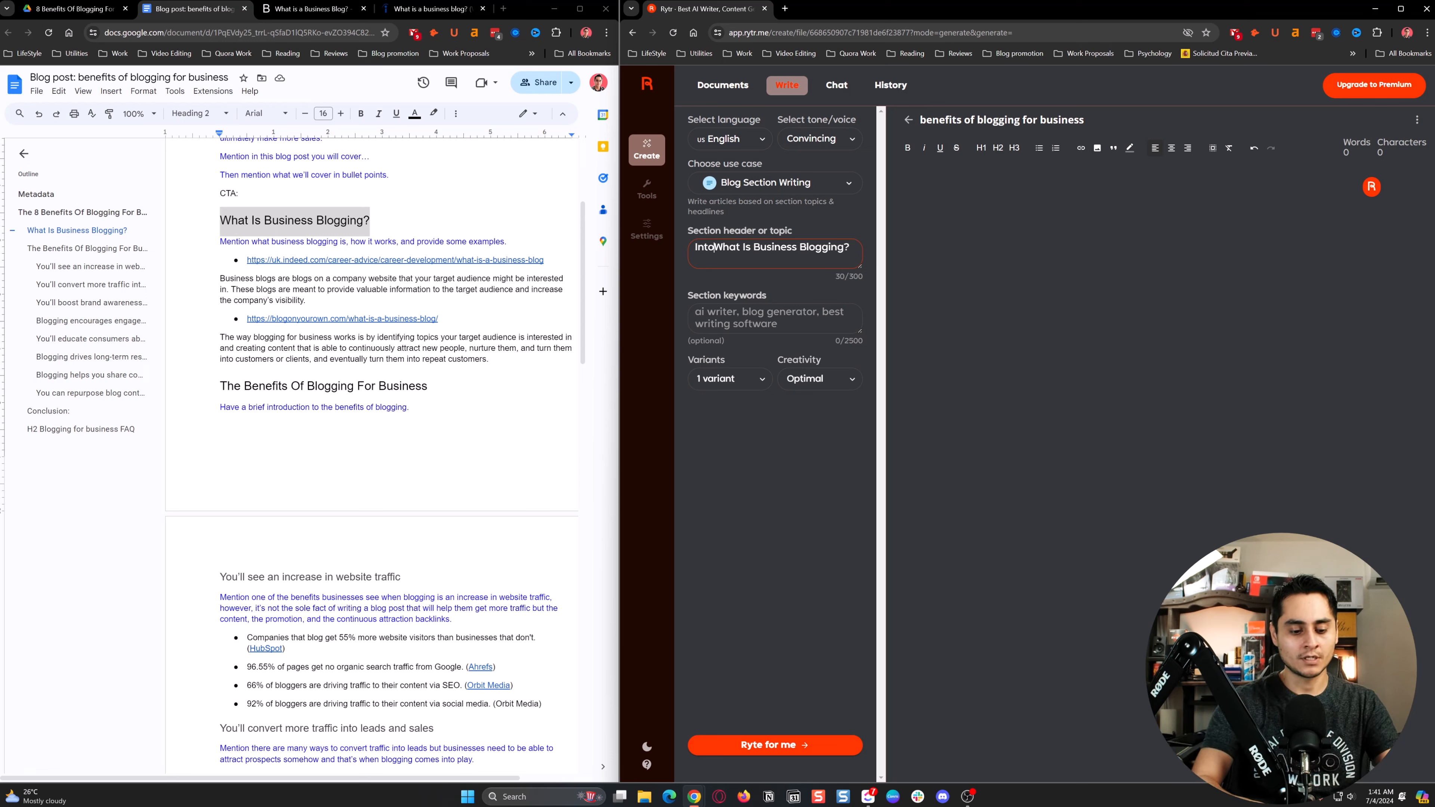
text(duction:)
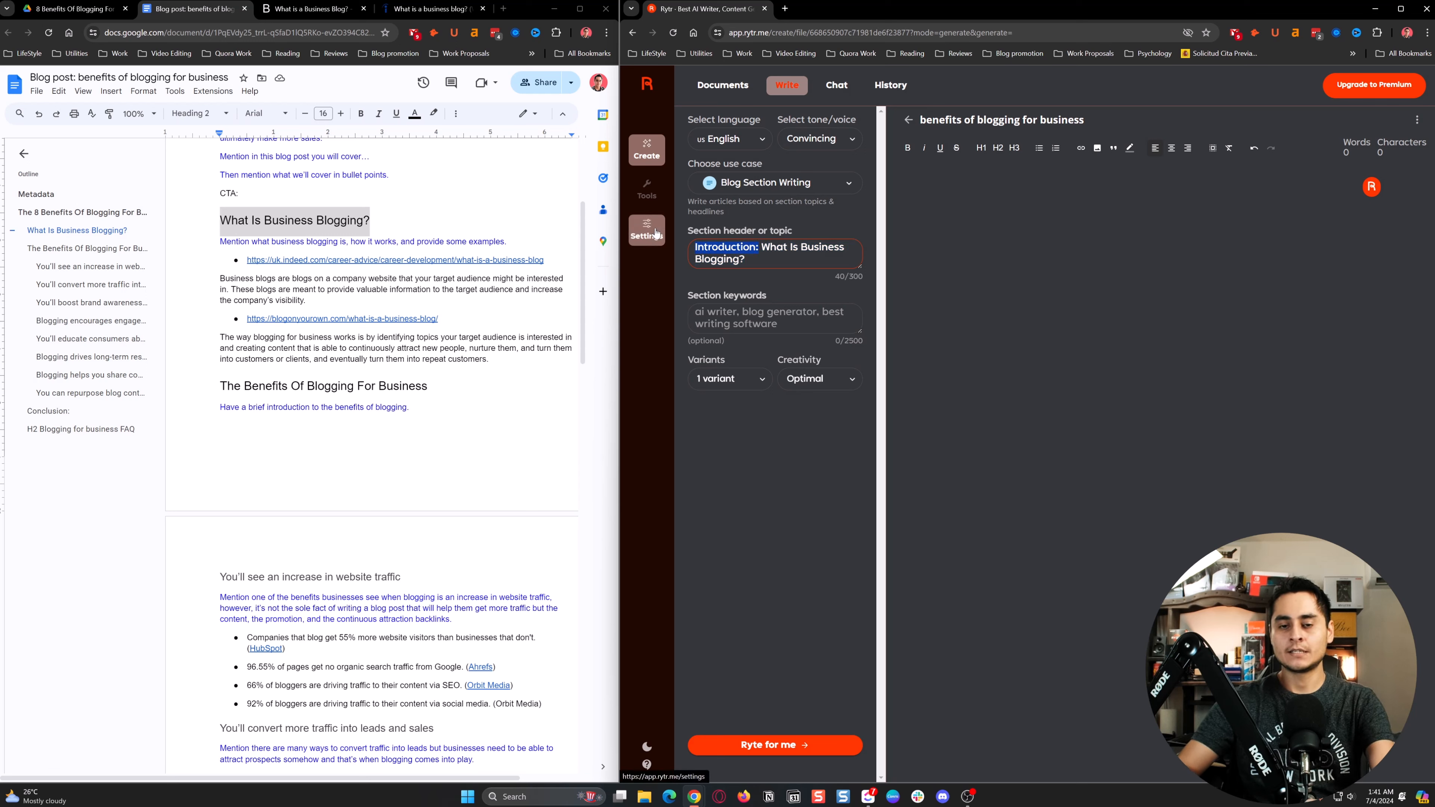
key(BackSpace)
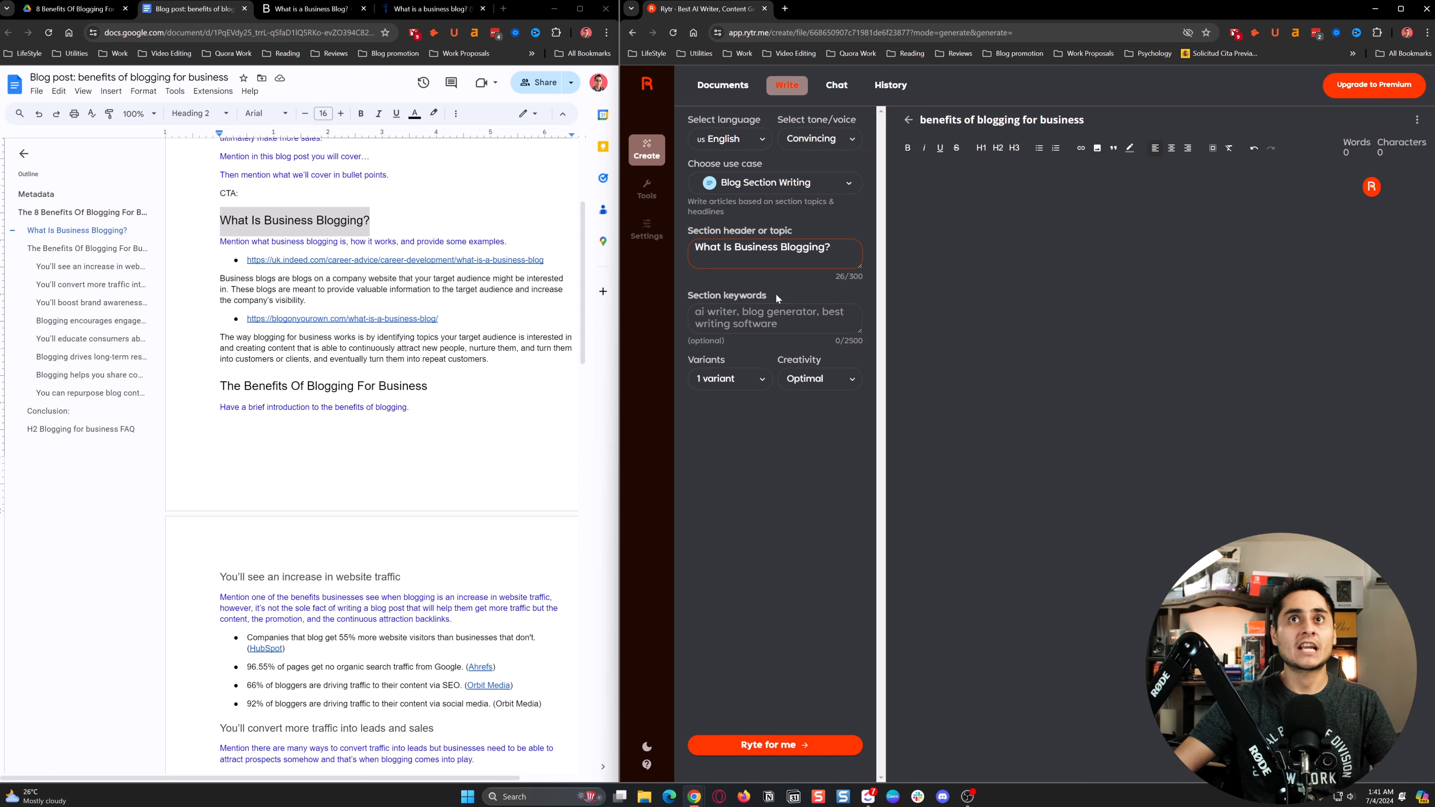
Enlarge the Section keywords text box to make room for longer input.
drag(777, 298, 689, 297)
drag(865, 333, 866, 430)
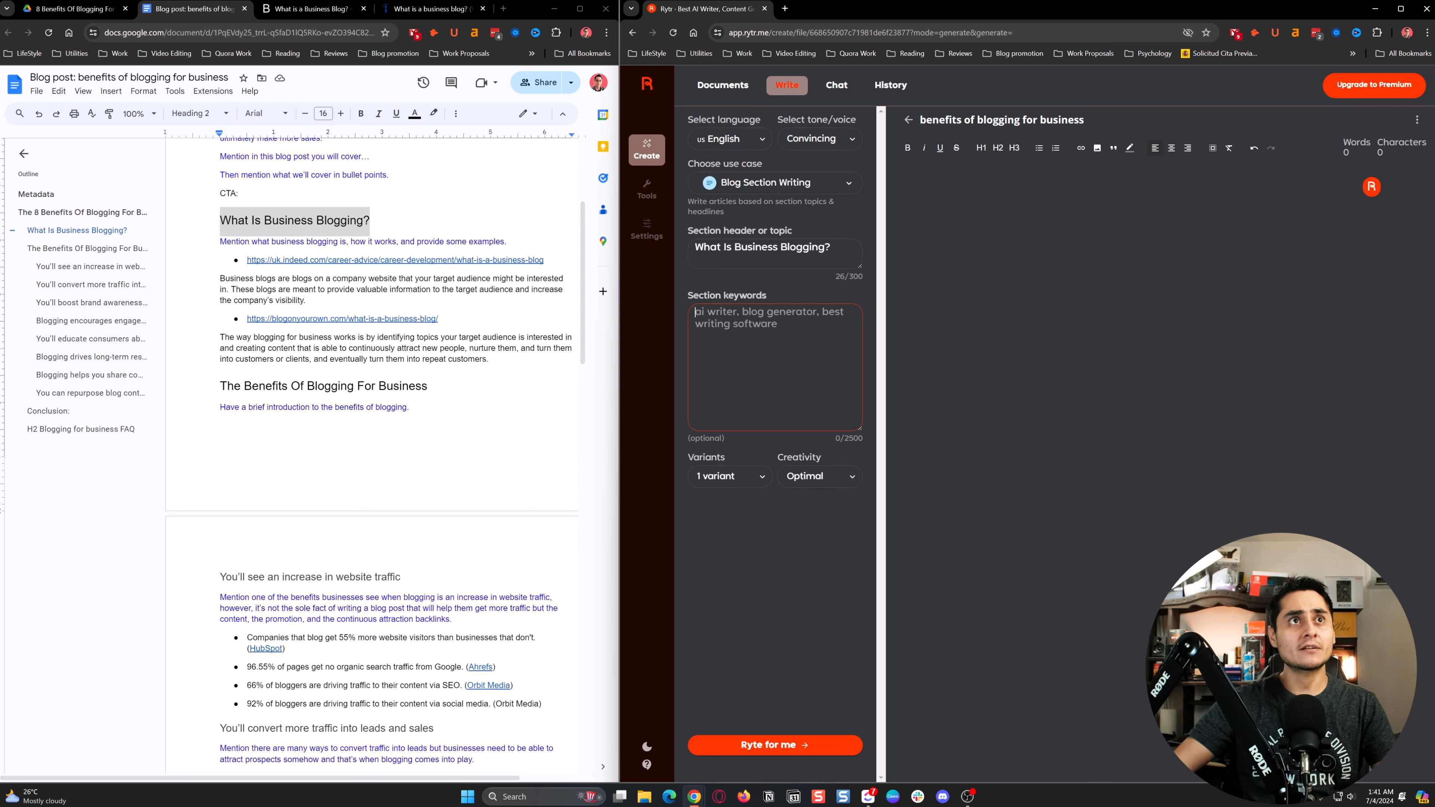
Preview the Indeed source link under the outline's What Is Business Blogging? heading.
click(332, 279)
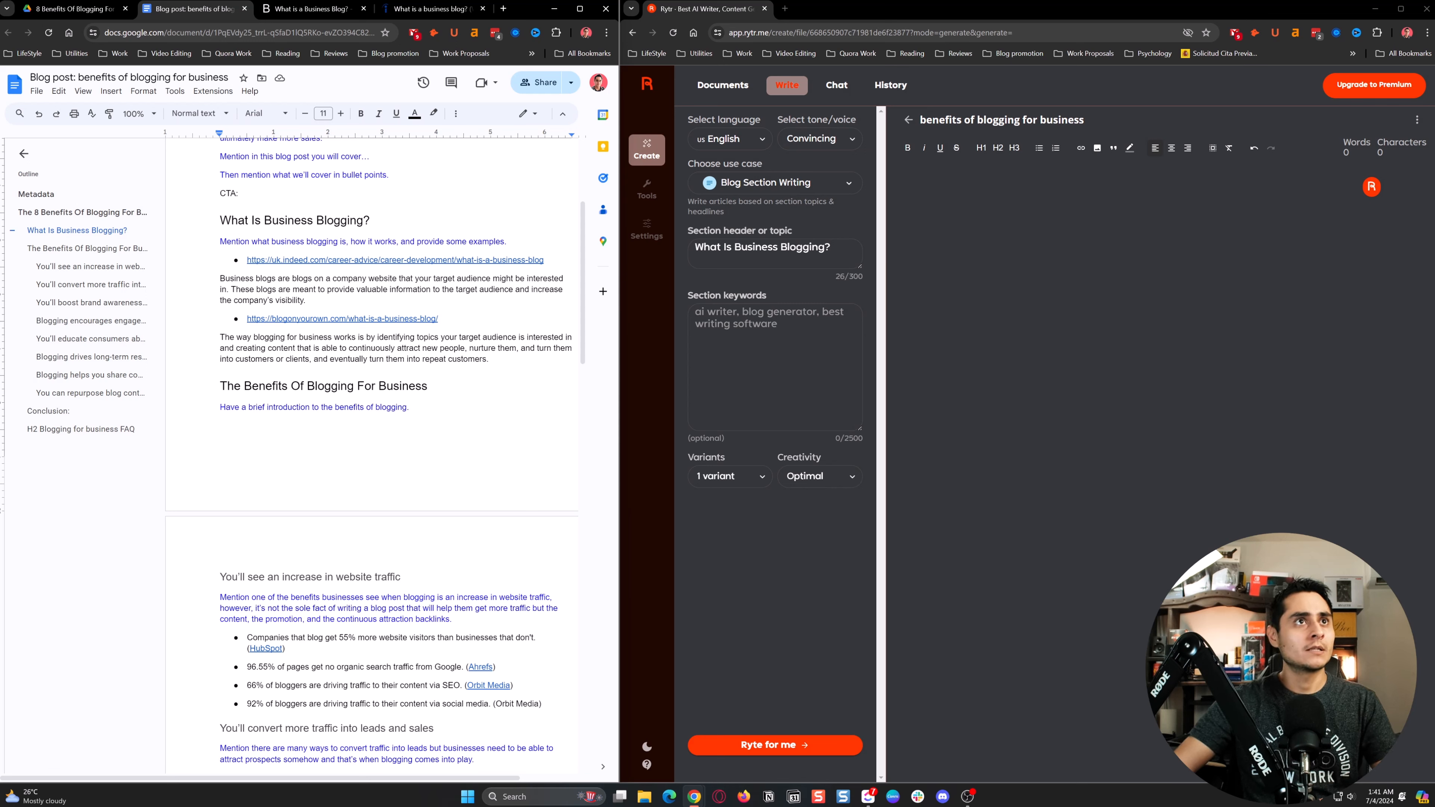
click(293, 259)
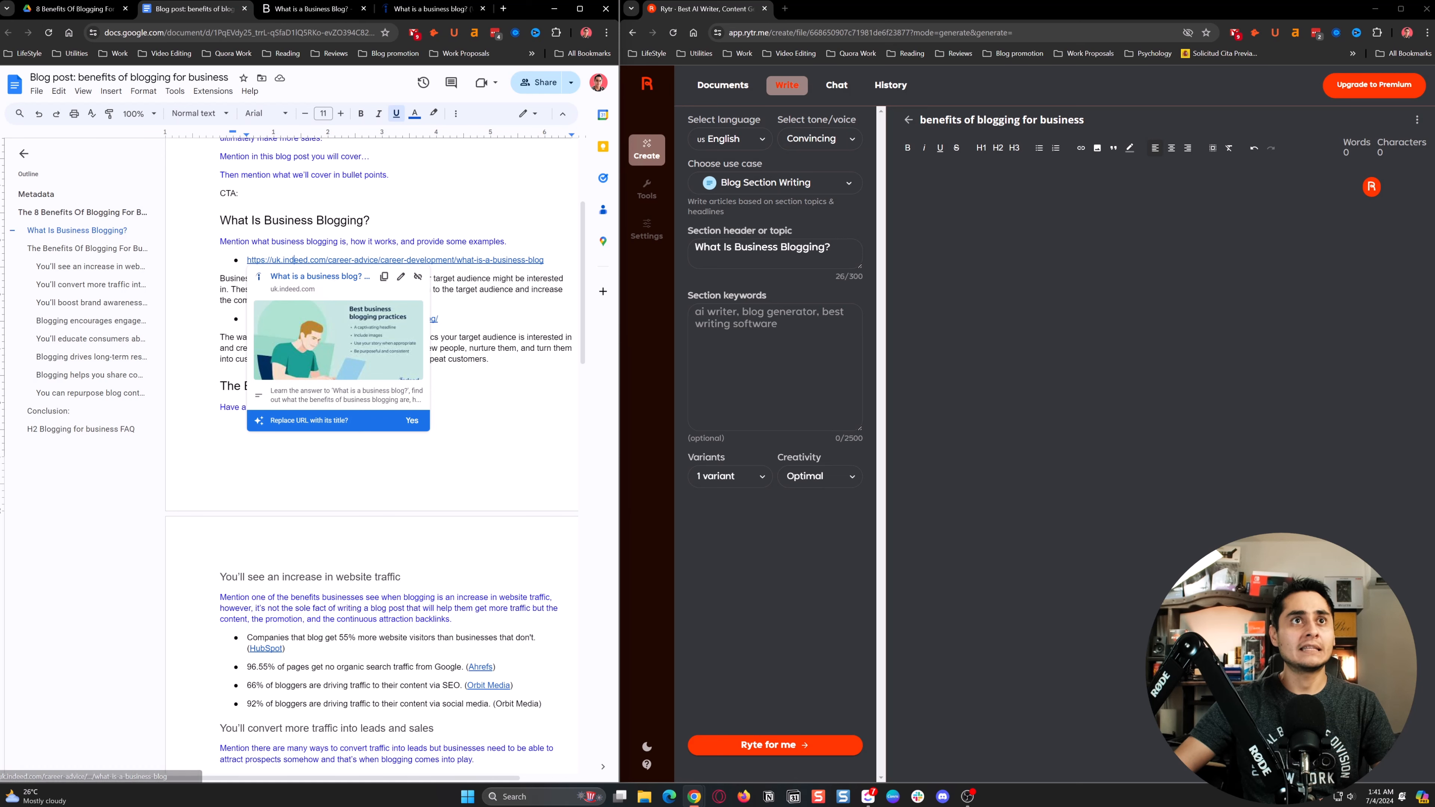
click(306, 300)
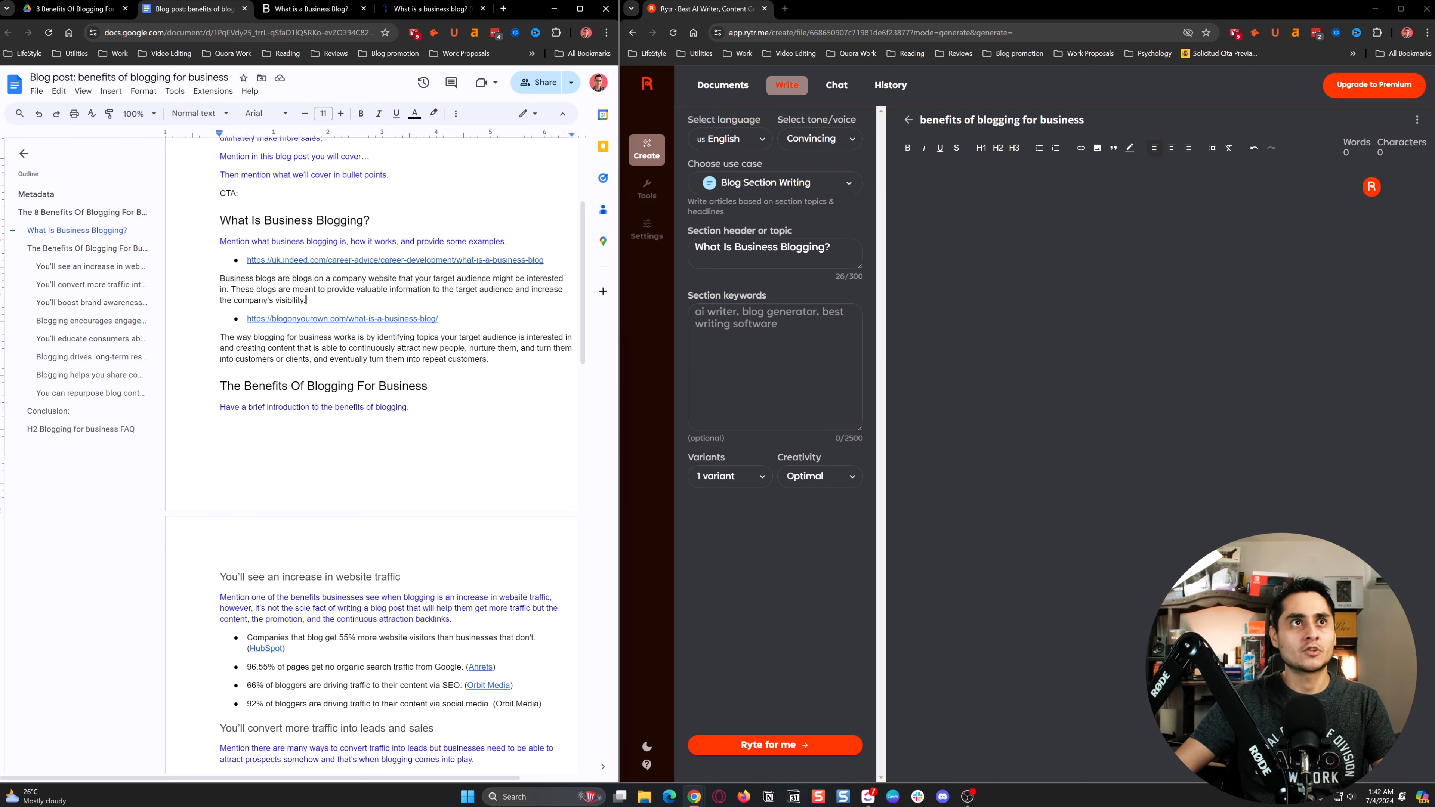
Compare the outline's paragraph defining business blogs with the highlighted source passage in the blogonyourown.com article.
click(437, 10)
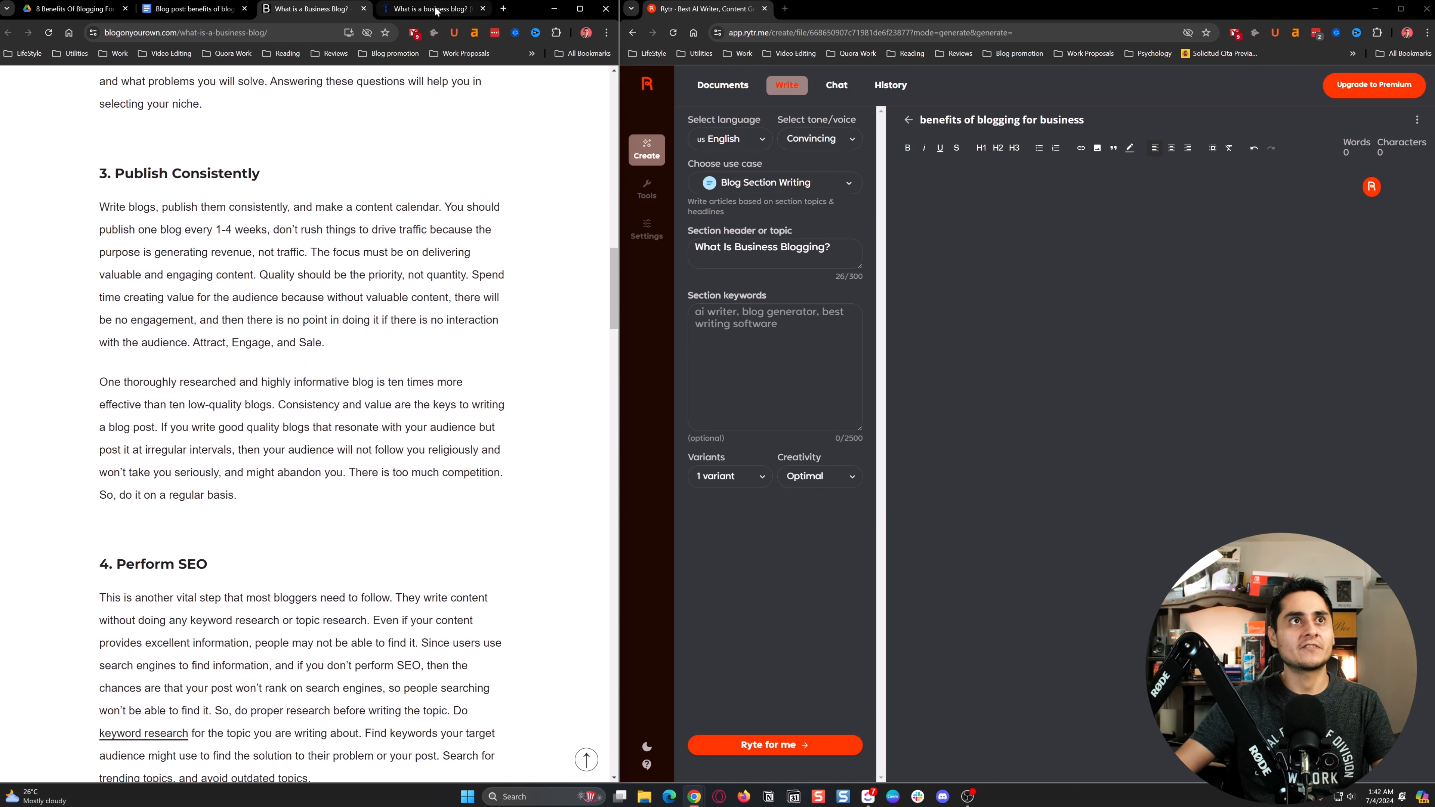
scroll(451, 260, up, 12)
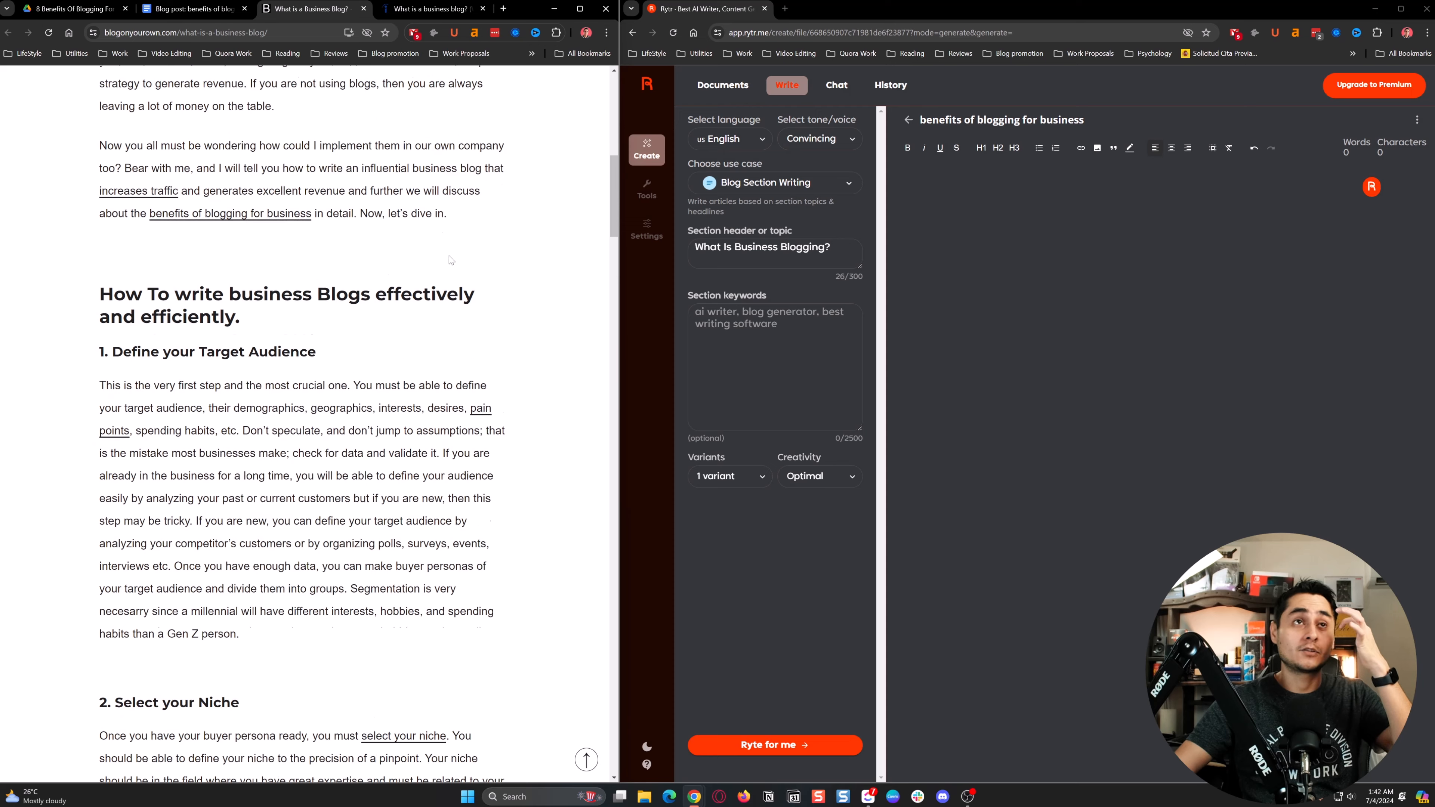
scroll(450, 260, up, 1)
scroll(450, 260, up, 3)
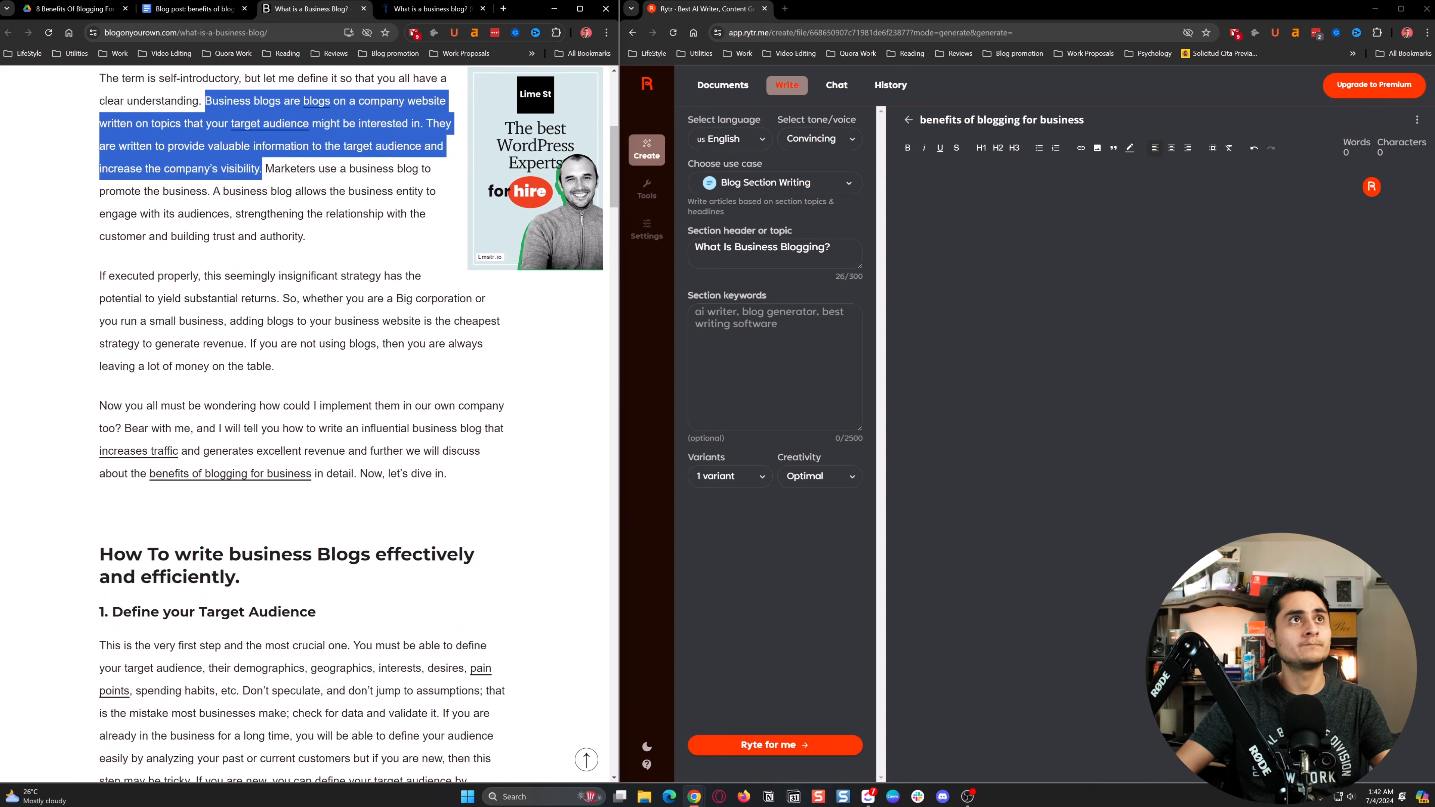
scroll(218, 226, up, 1)
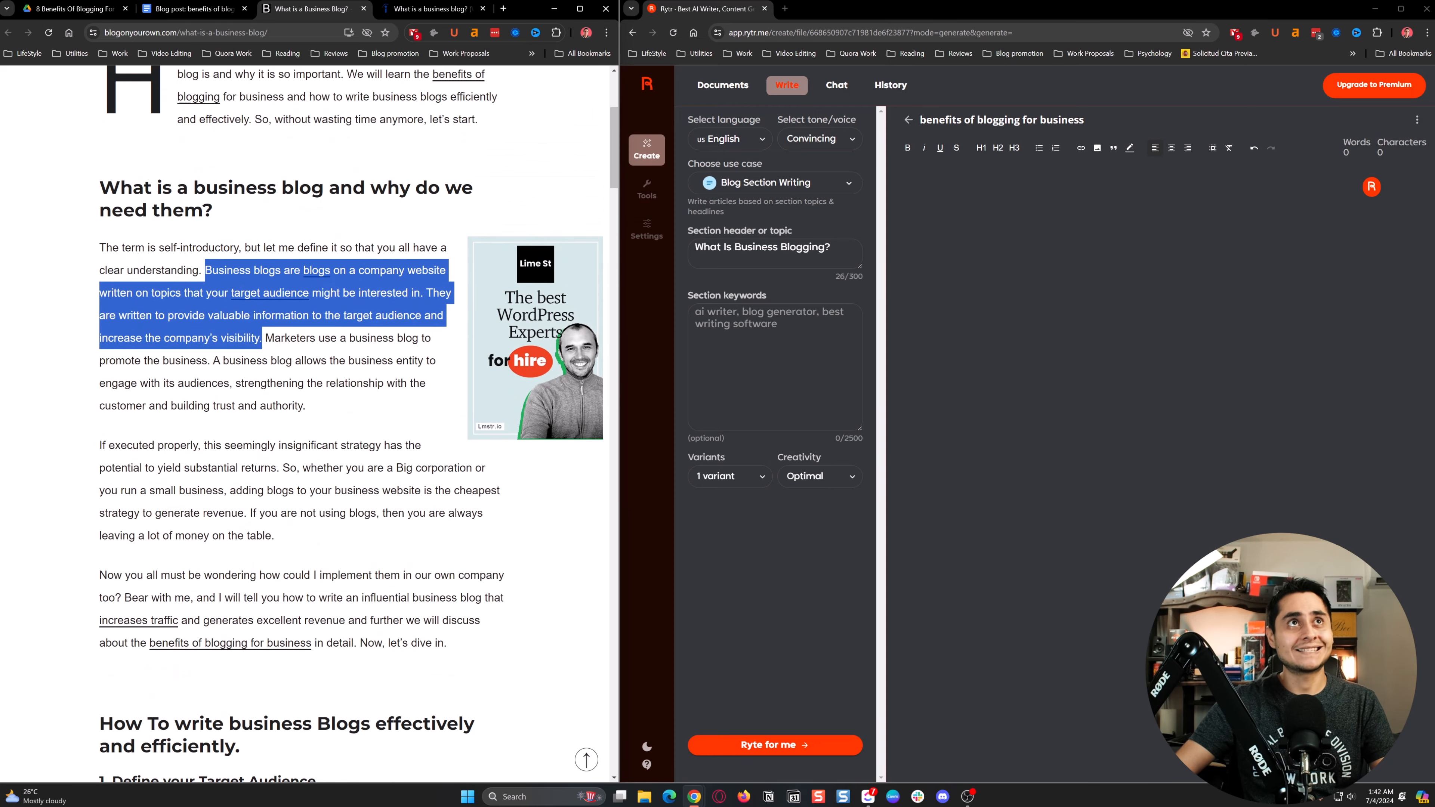
click(198, 3)
drag(306, 301, 220, 278)
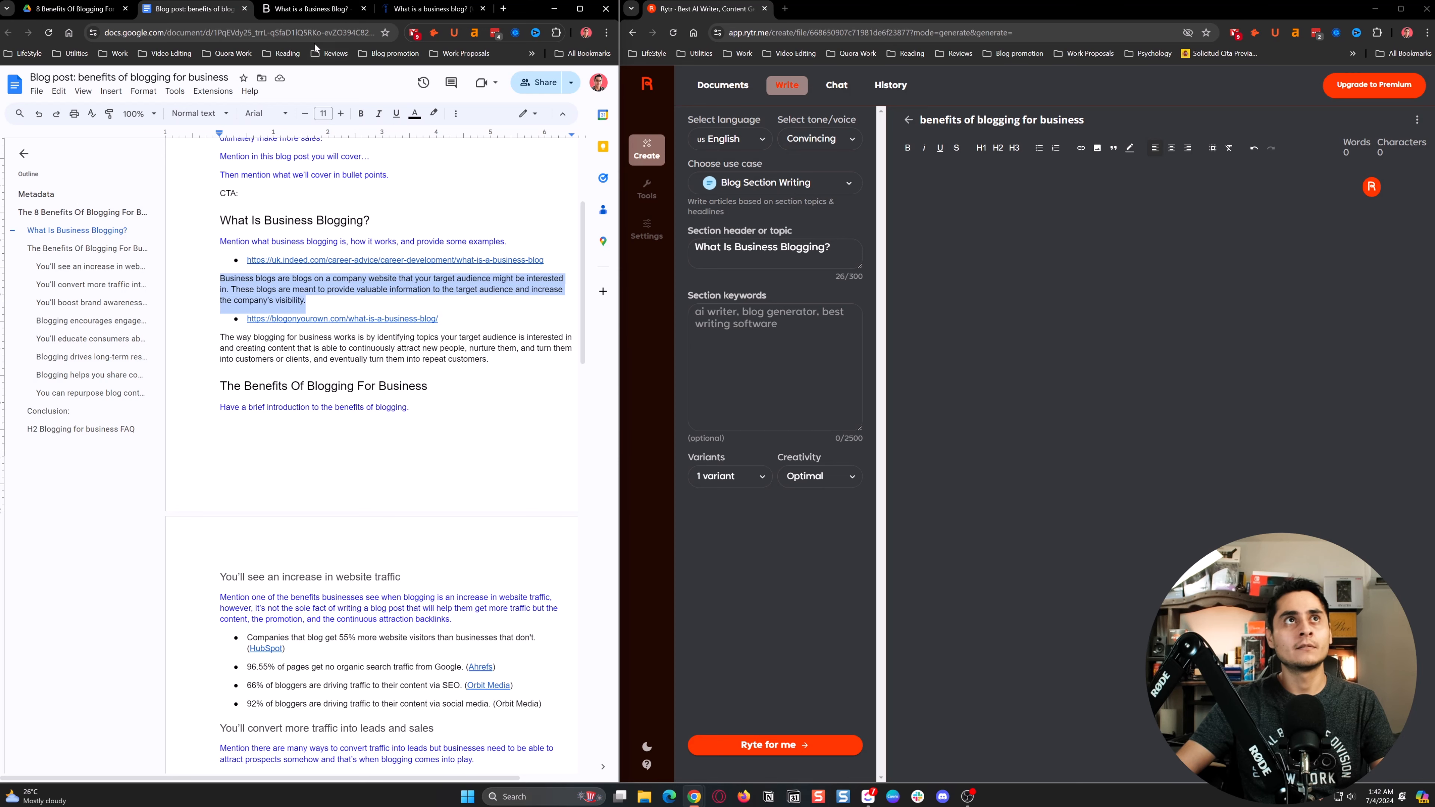
click(314, 8)
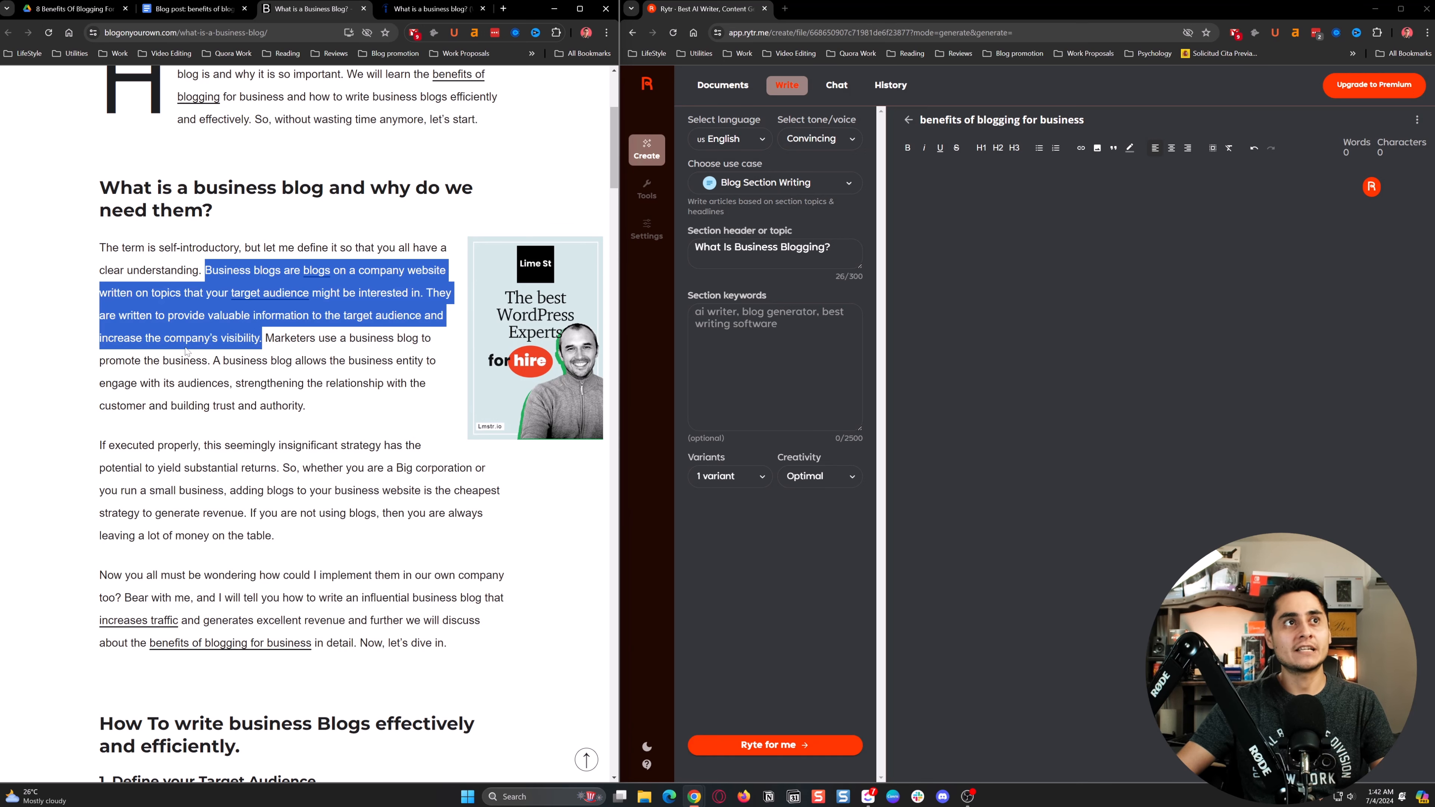
click(223, 13)
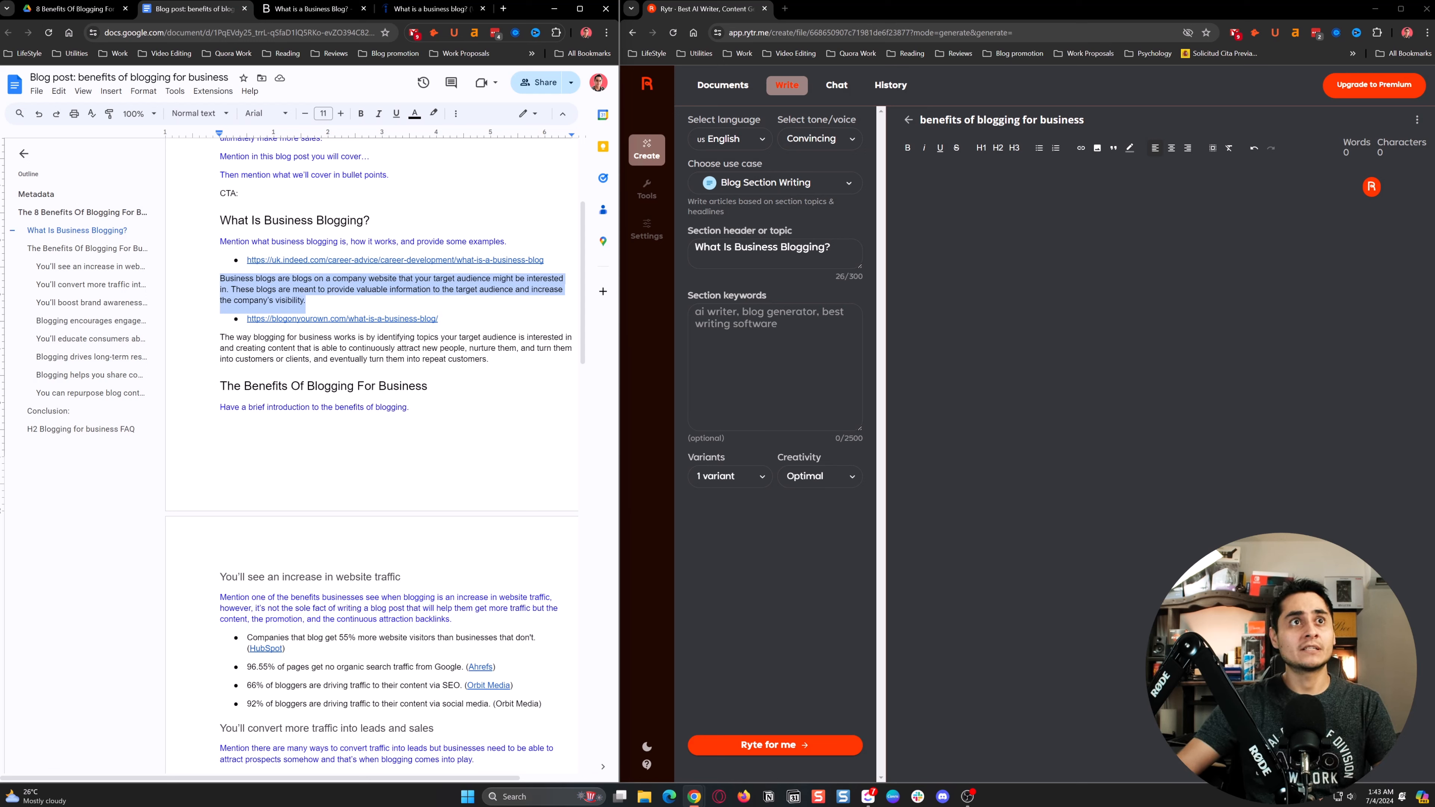
Preview the outline's blogonyourown.com link and look through the open Indeed and blogonyourown.com articles.
click(354, 319)
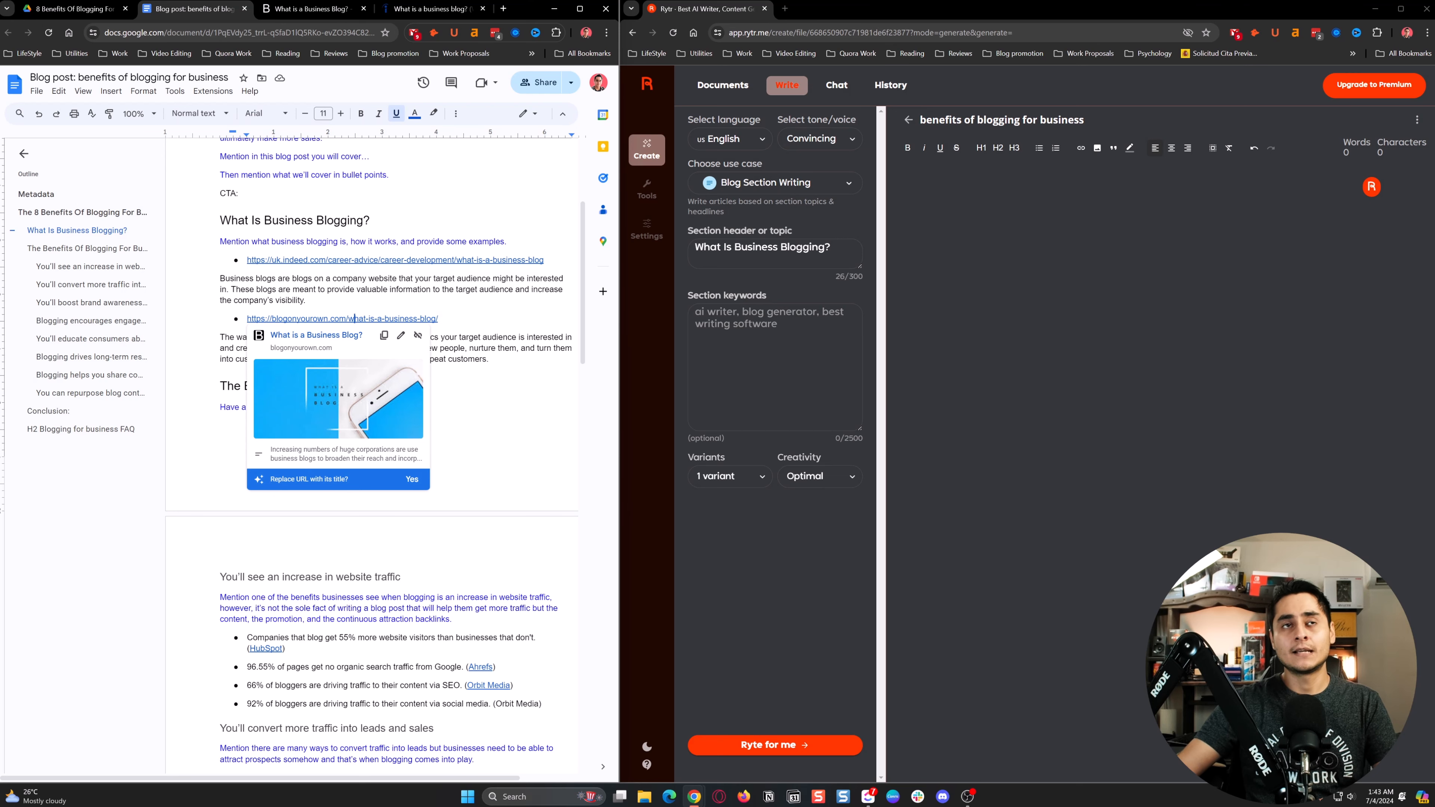
click(431, 9)
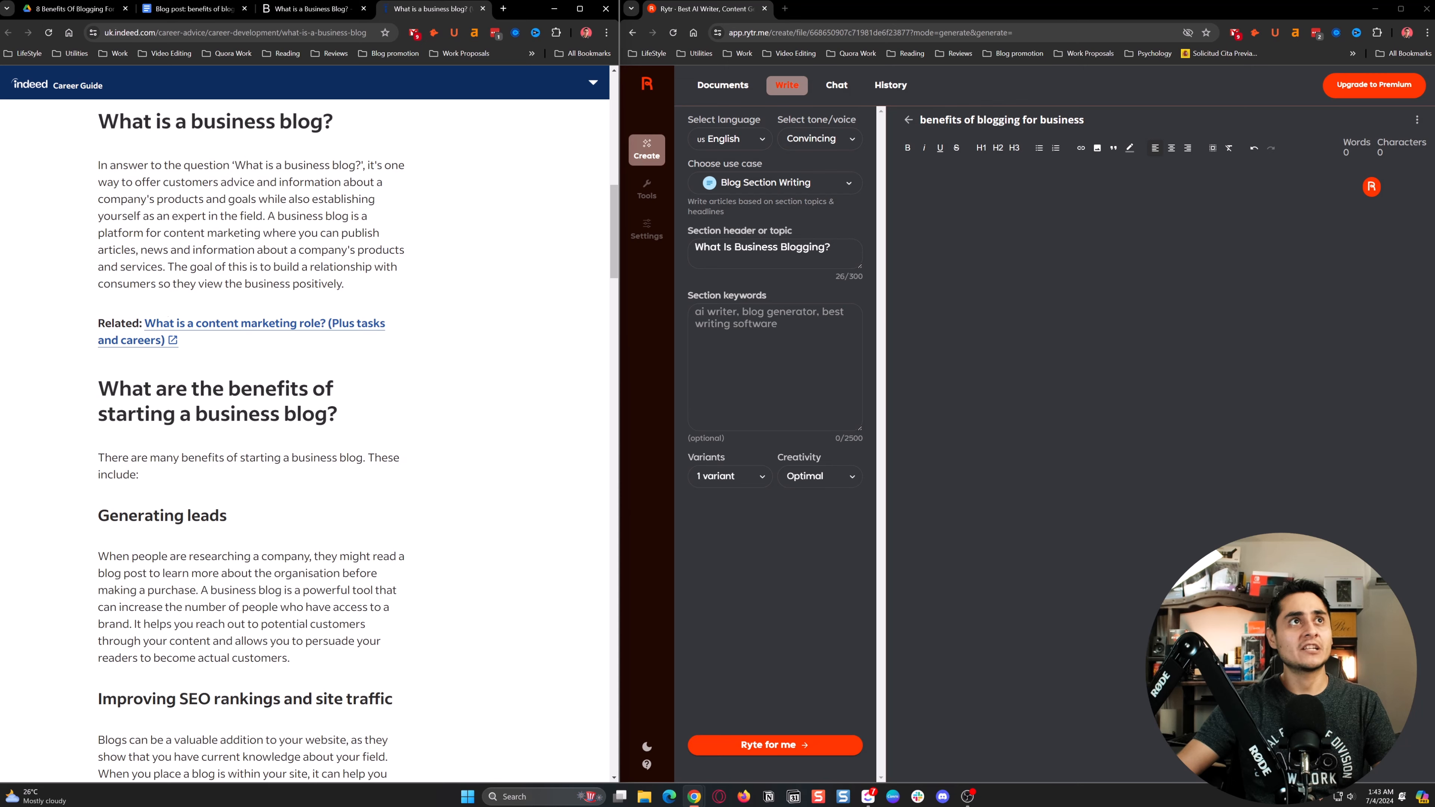
click(283, 8)
scroll(448, 388, down, 10)
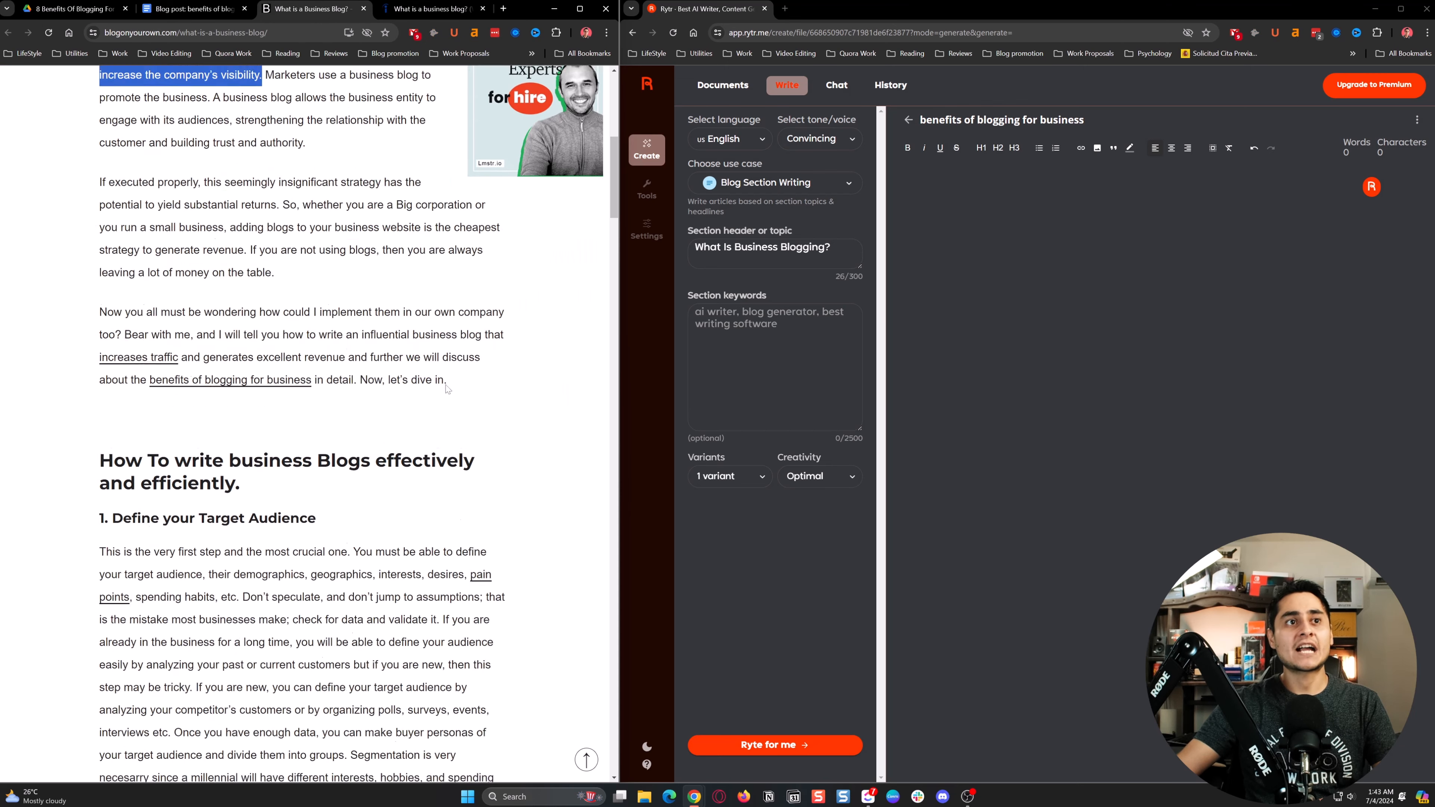
scroll(447, 384, up, 5)
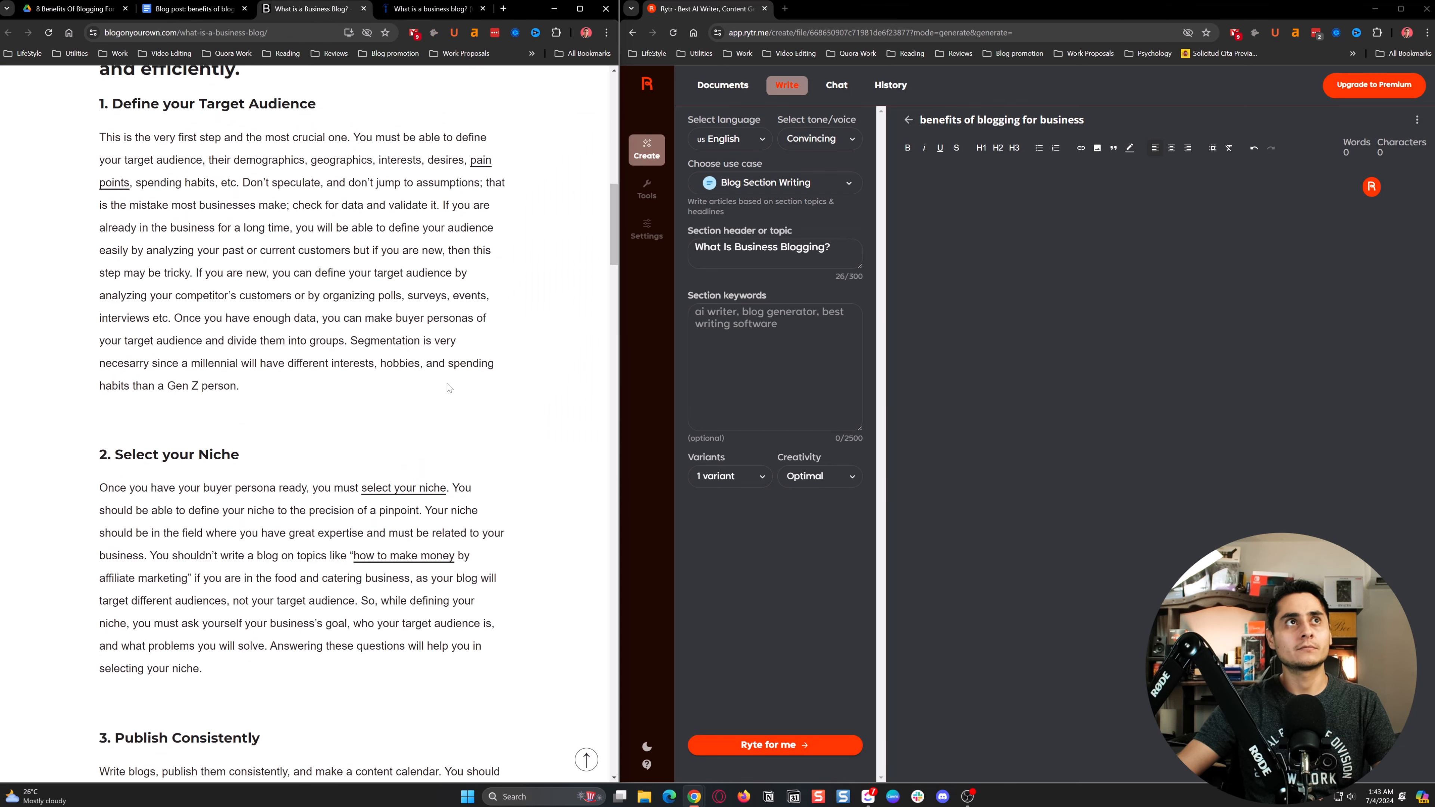
click(216, 8)
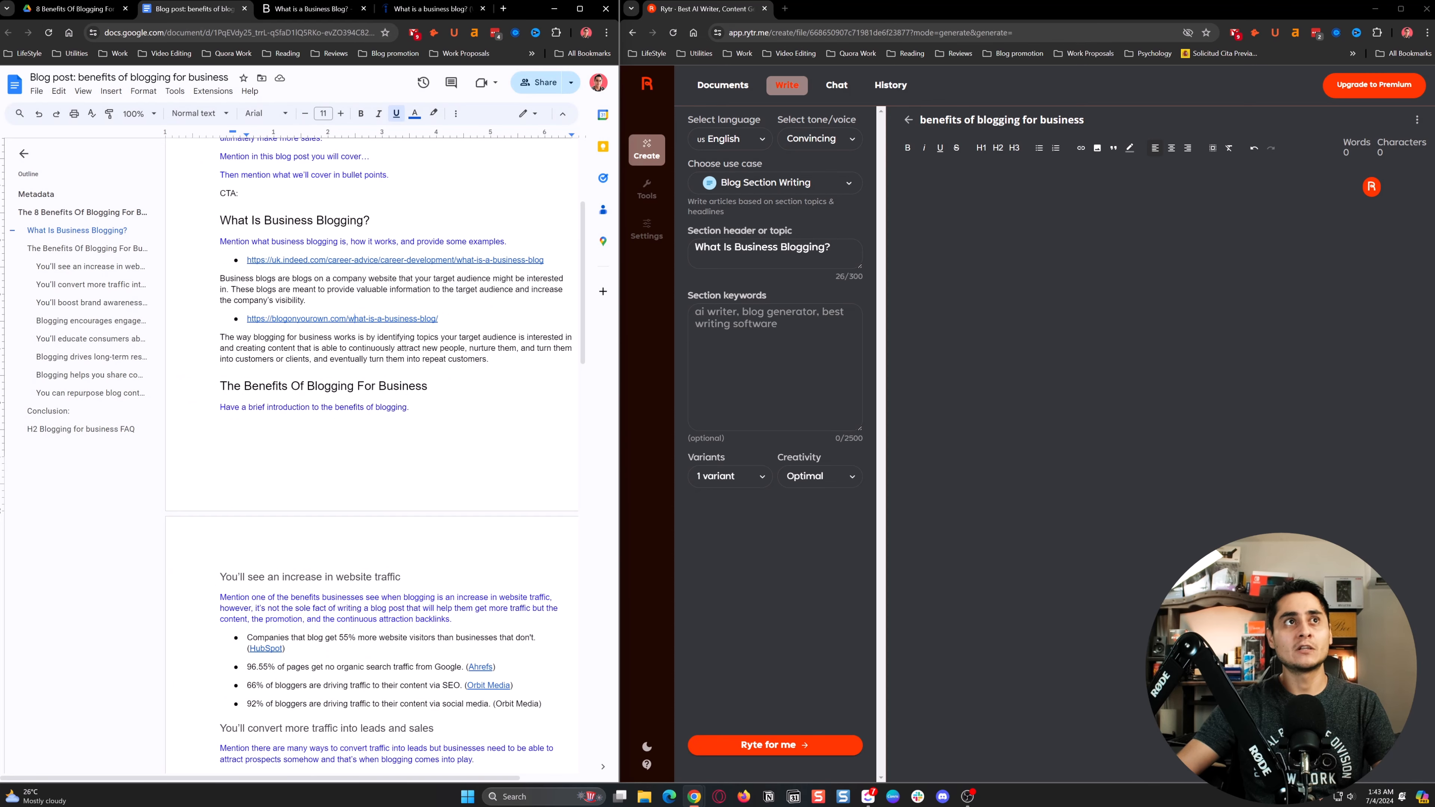
Examine the writing instruction under What Is Business Blogging? and the two paragraphs on what business blogs are and how they work.
drag(220, 241, 507, 241)
click(507, 242)
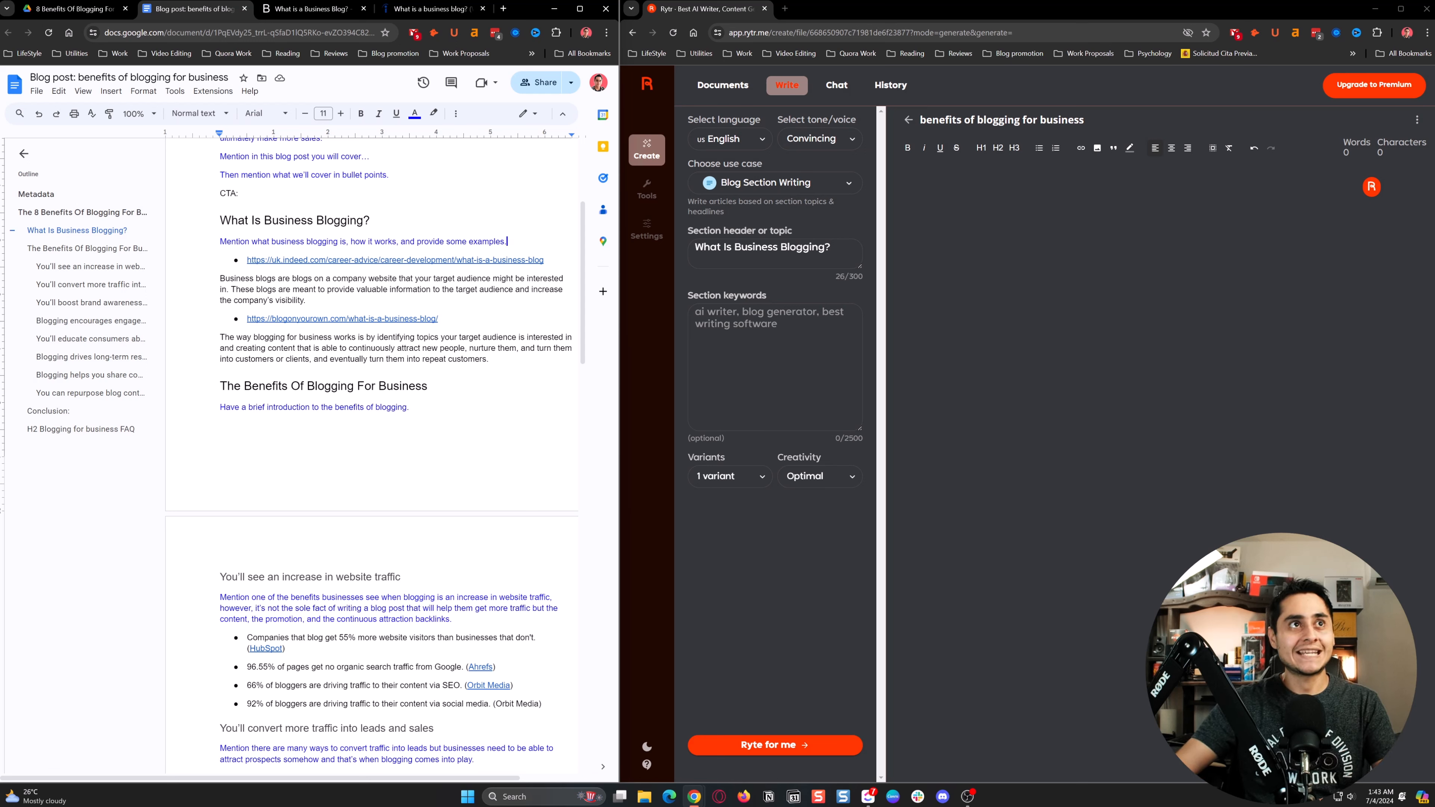
drag(220, 242, 398, 242)
click(397, 241)
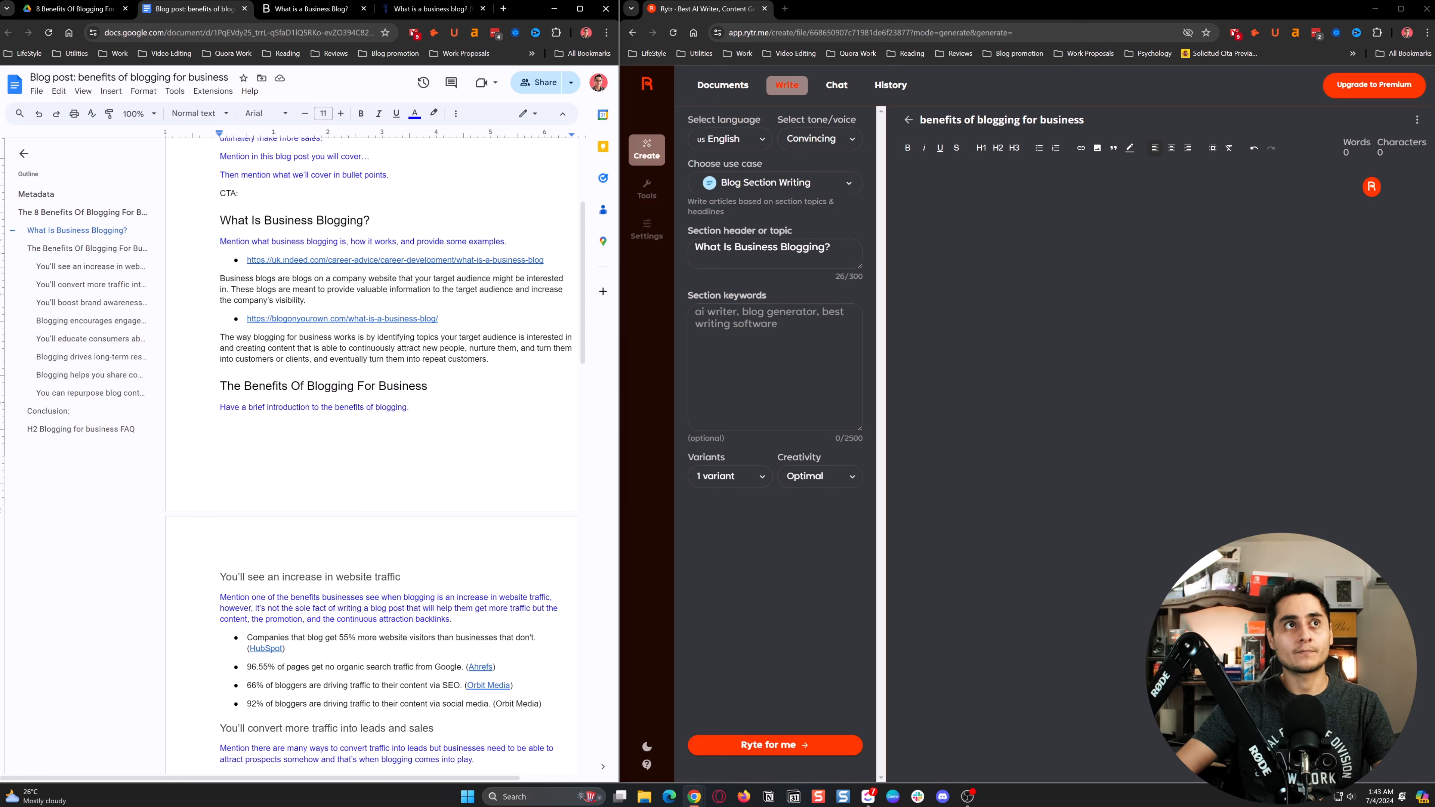
drag(219, 278, 306, 301)
drag(220, 338, 490, 362)
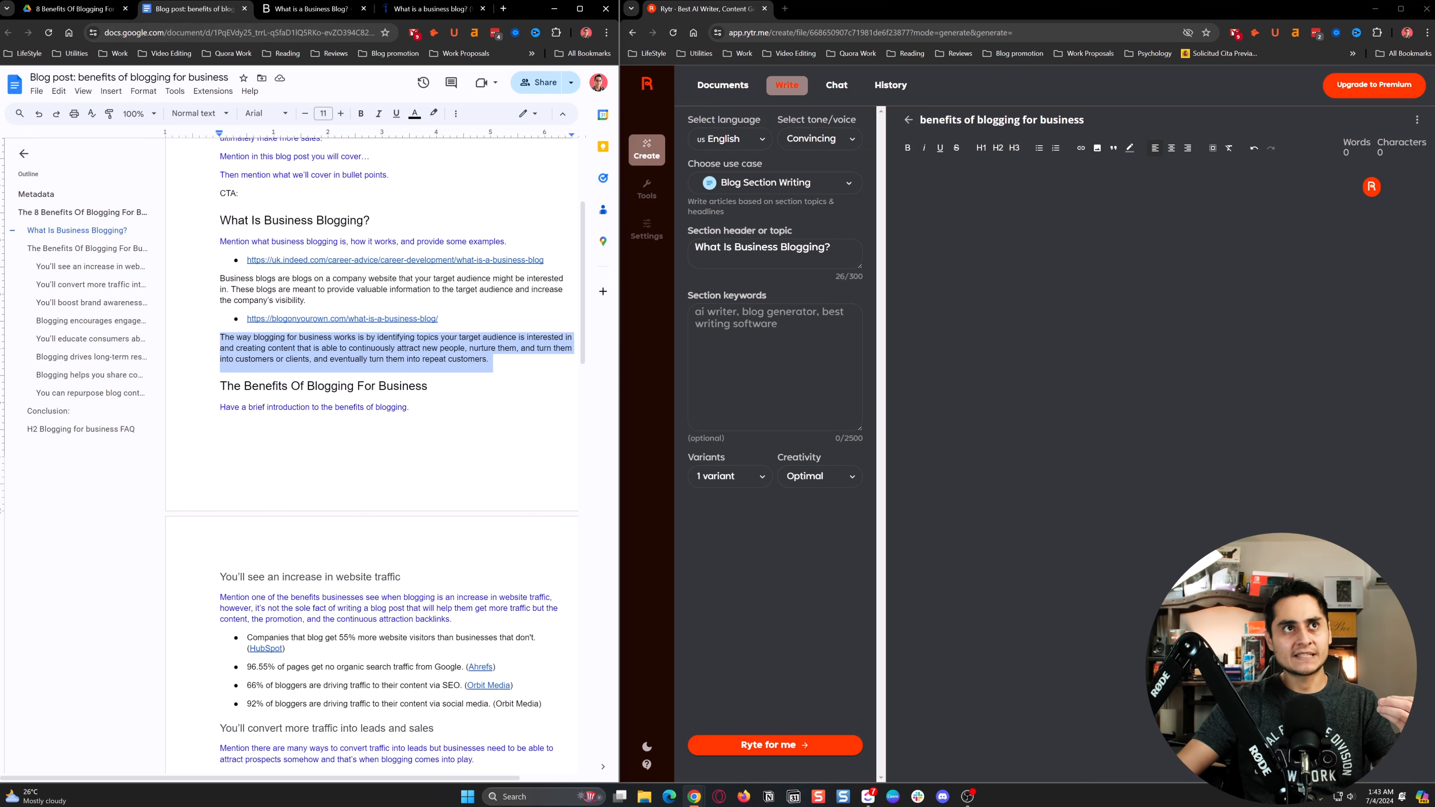
Look through the blogonyourown.com article's numbered steps on writing business blogs effectively.
key(ctrl+Tab)
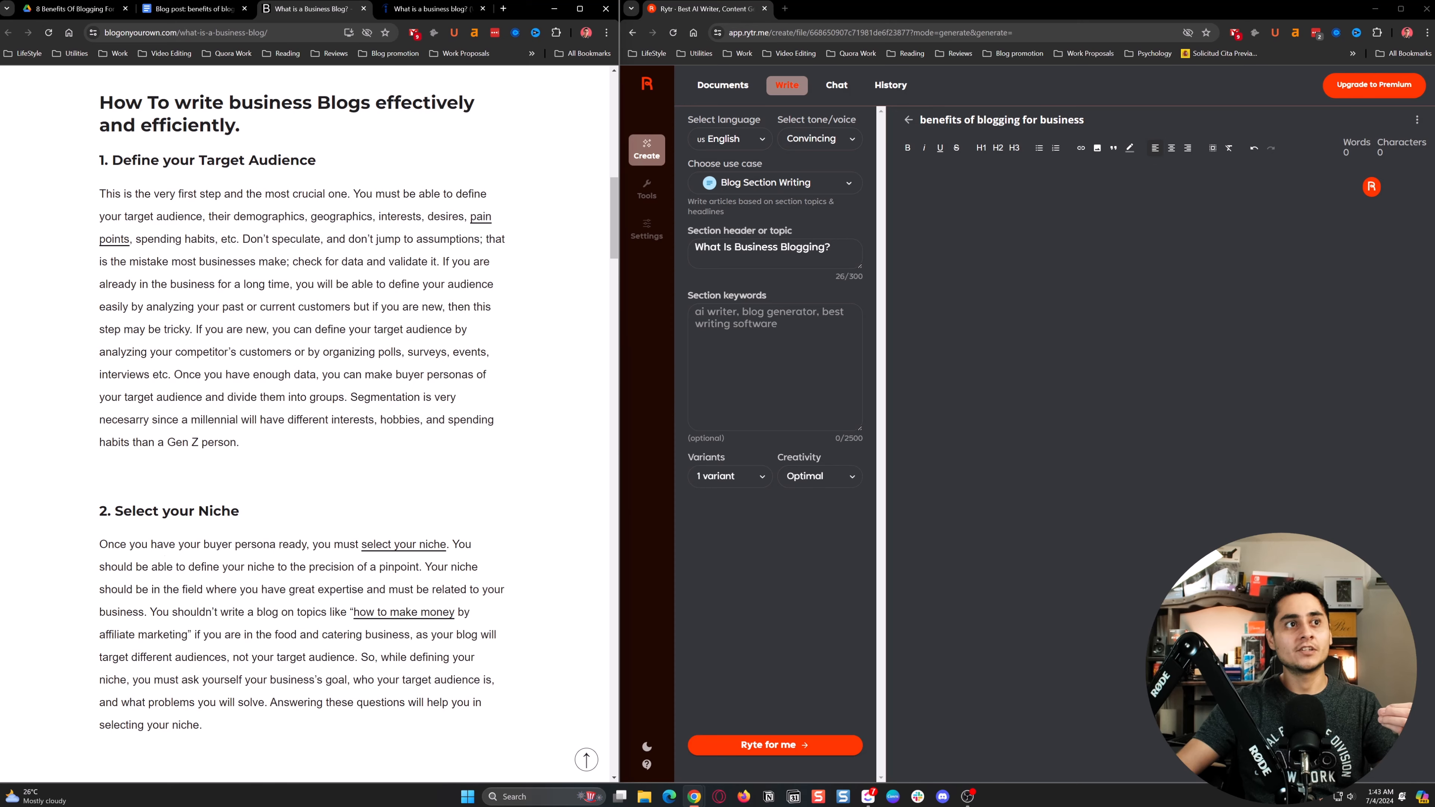
scroll(207, 557, down, 8)
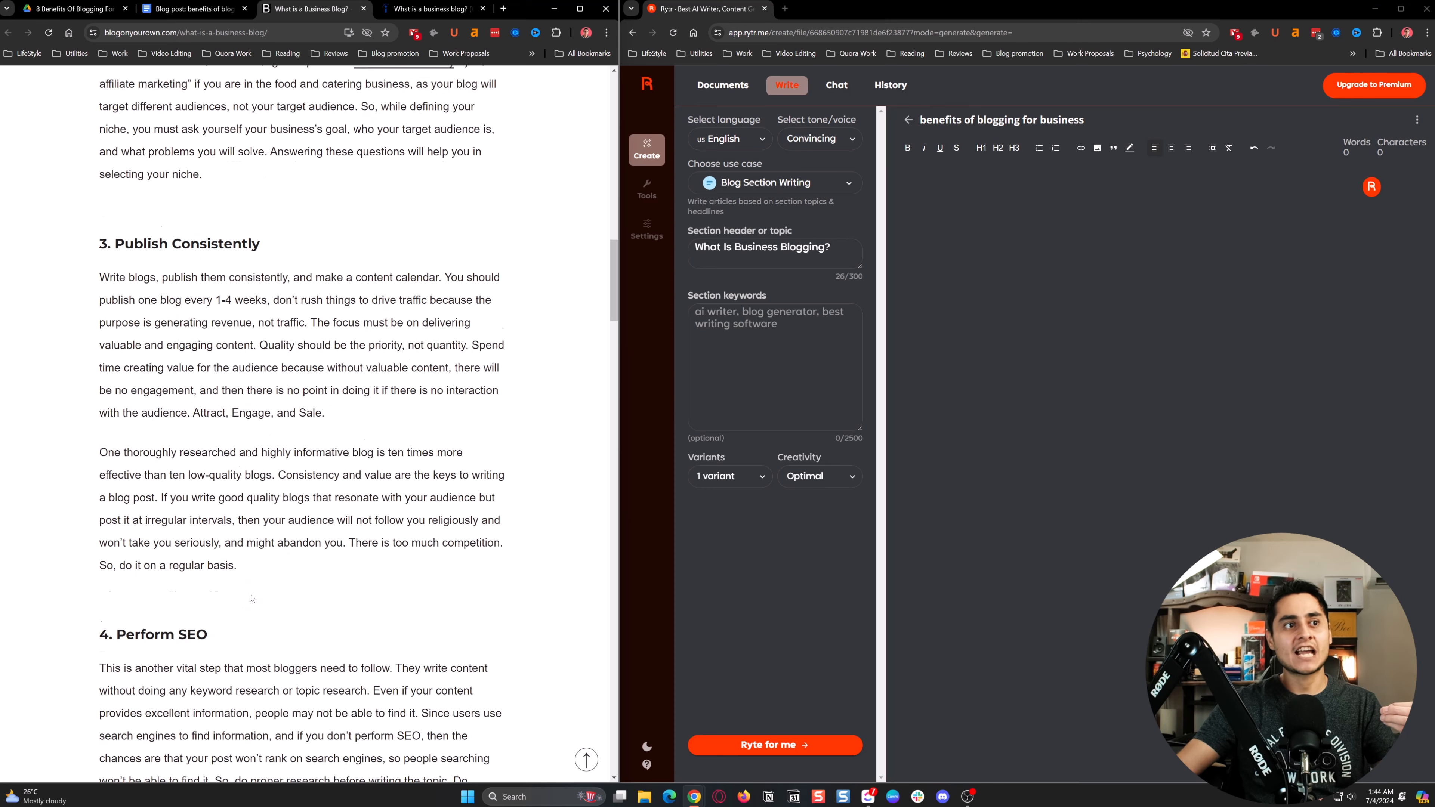
scroll(250, 594, up, 5)
scroll(250, 594, up, 4)
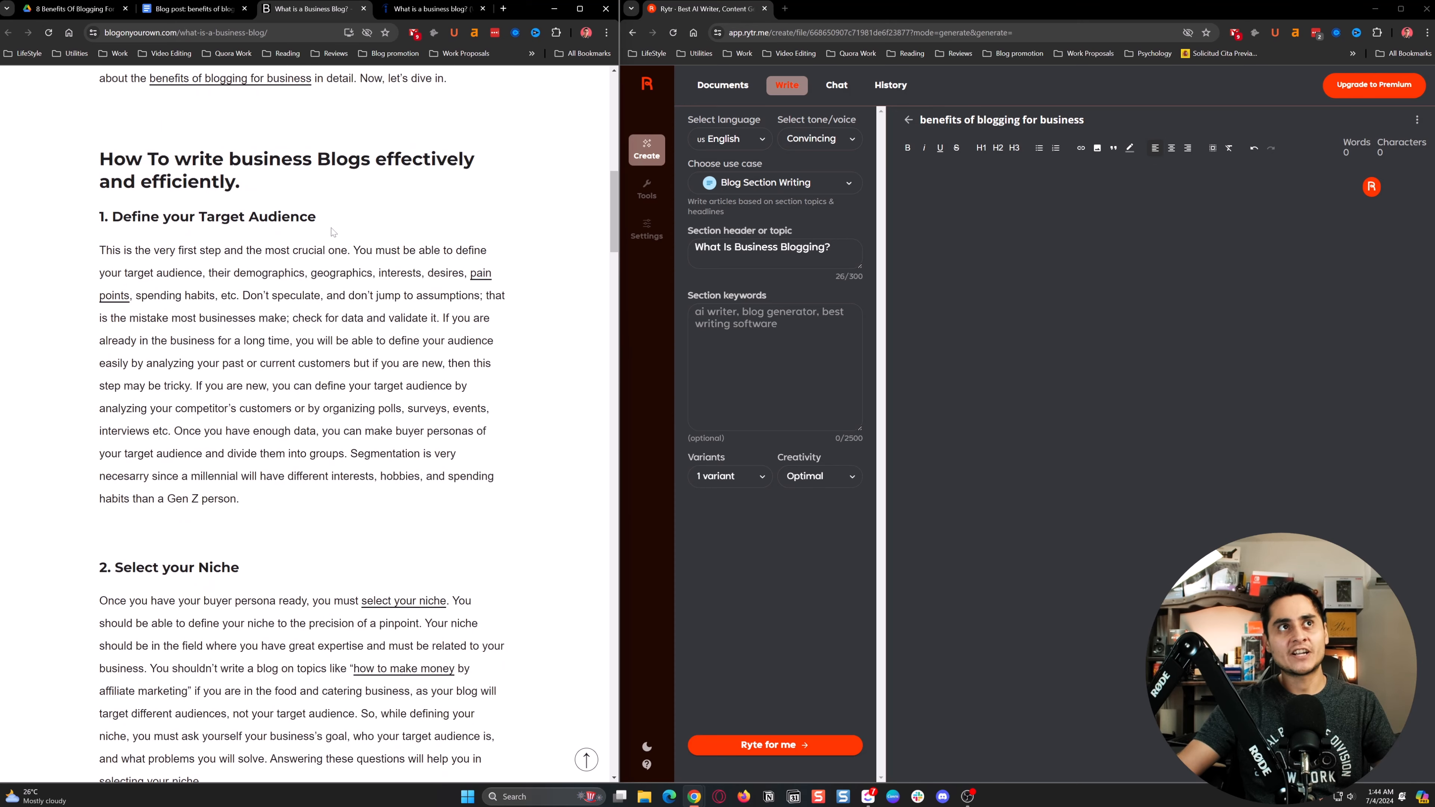
scroll(241, 576, down, 6)
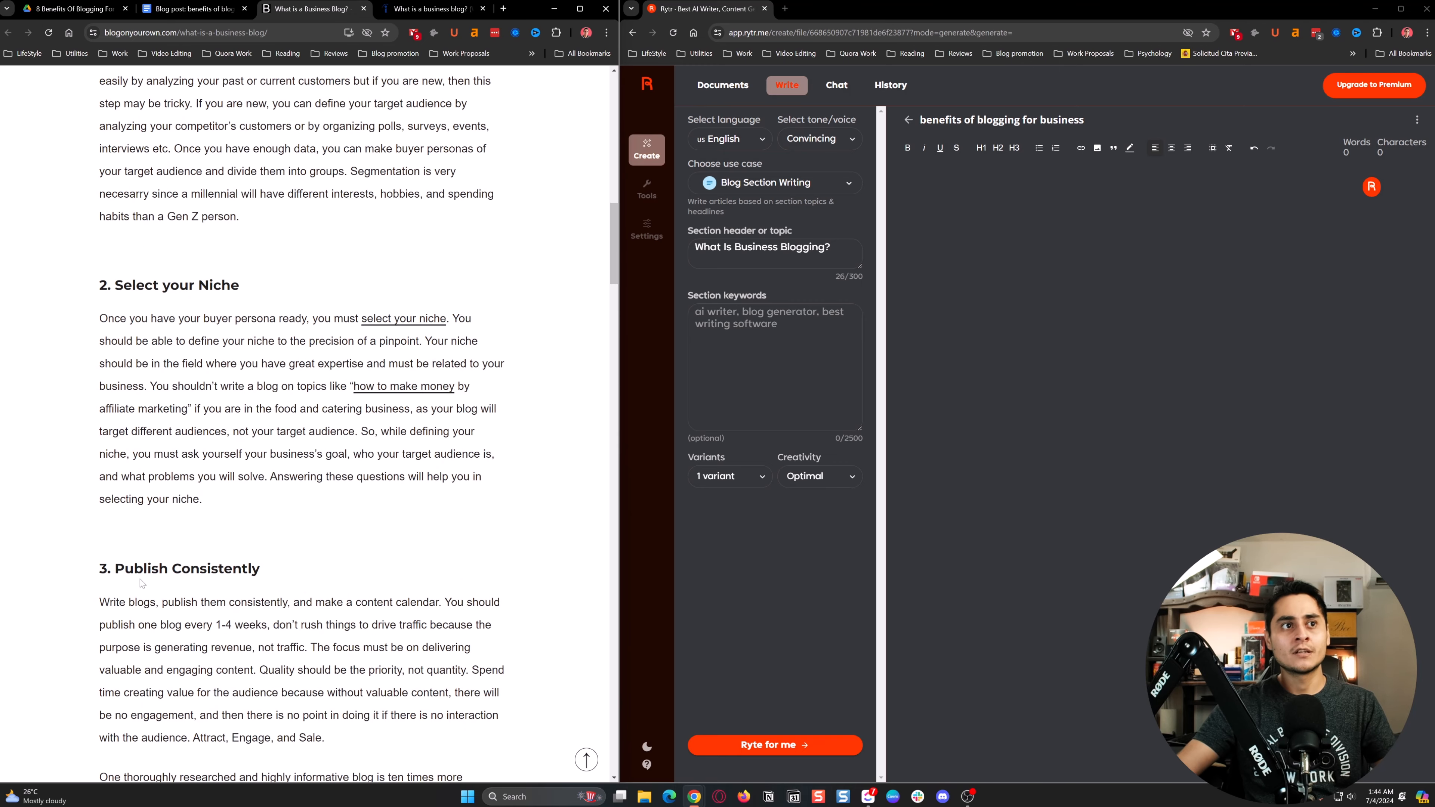
Skim the blogonyourown.com article's steps on publishing, SEO, promotion and tools, and return to the Google Docs outline.
scroll(271, 579, down, 8)
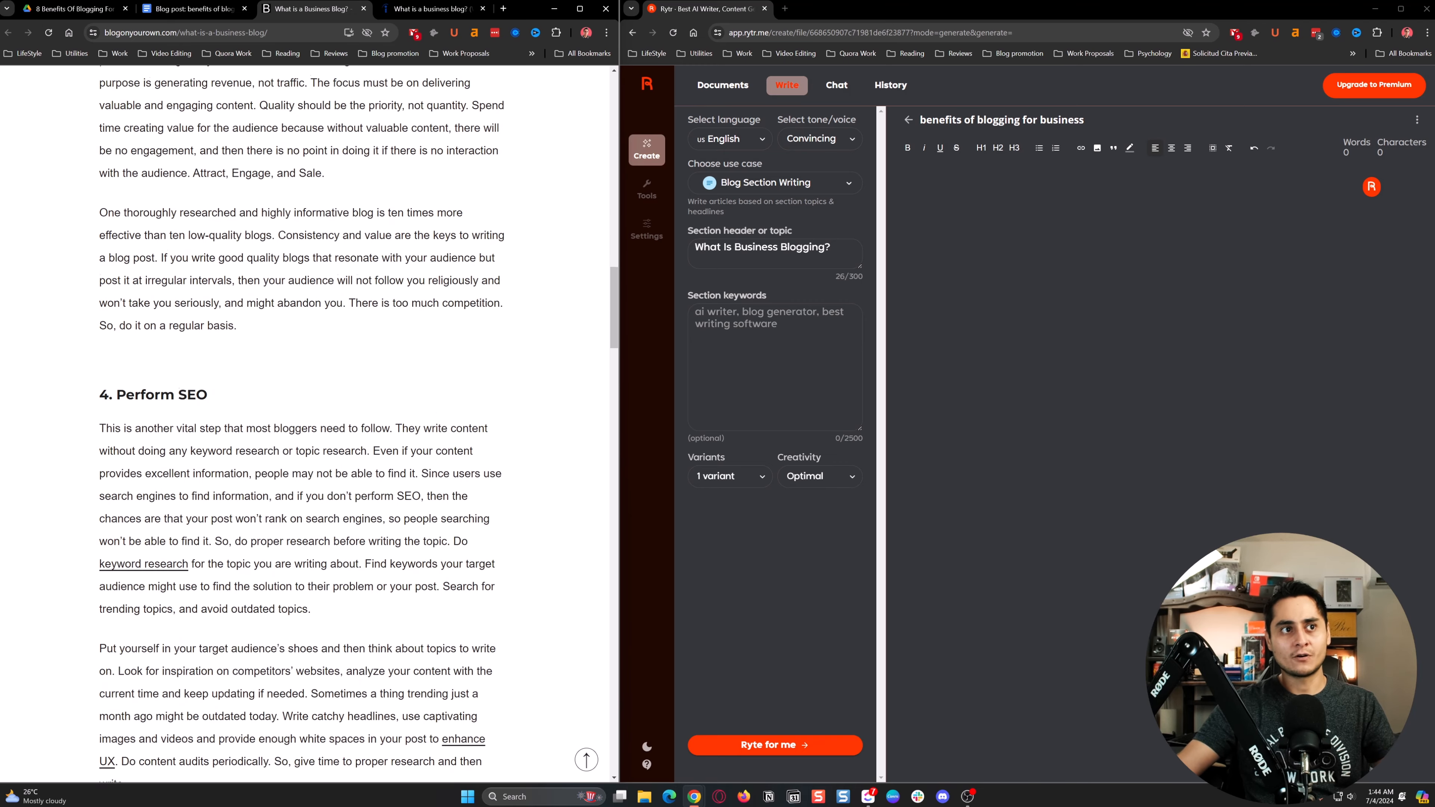
scroll(221, 568, down, 4)
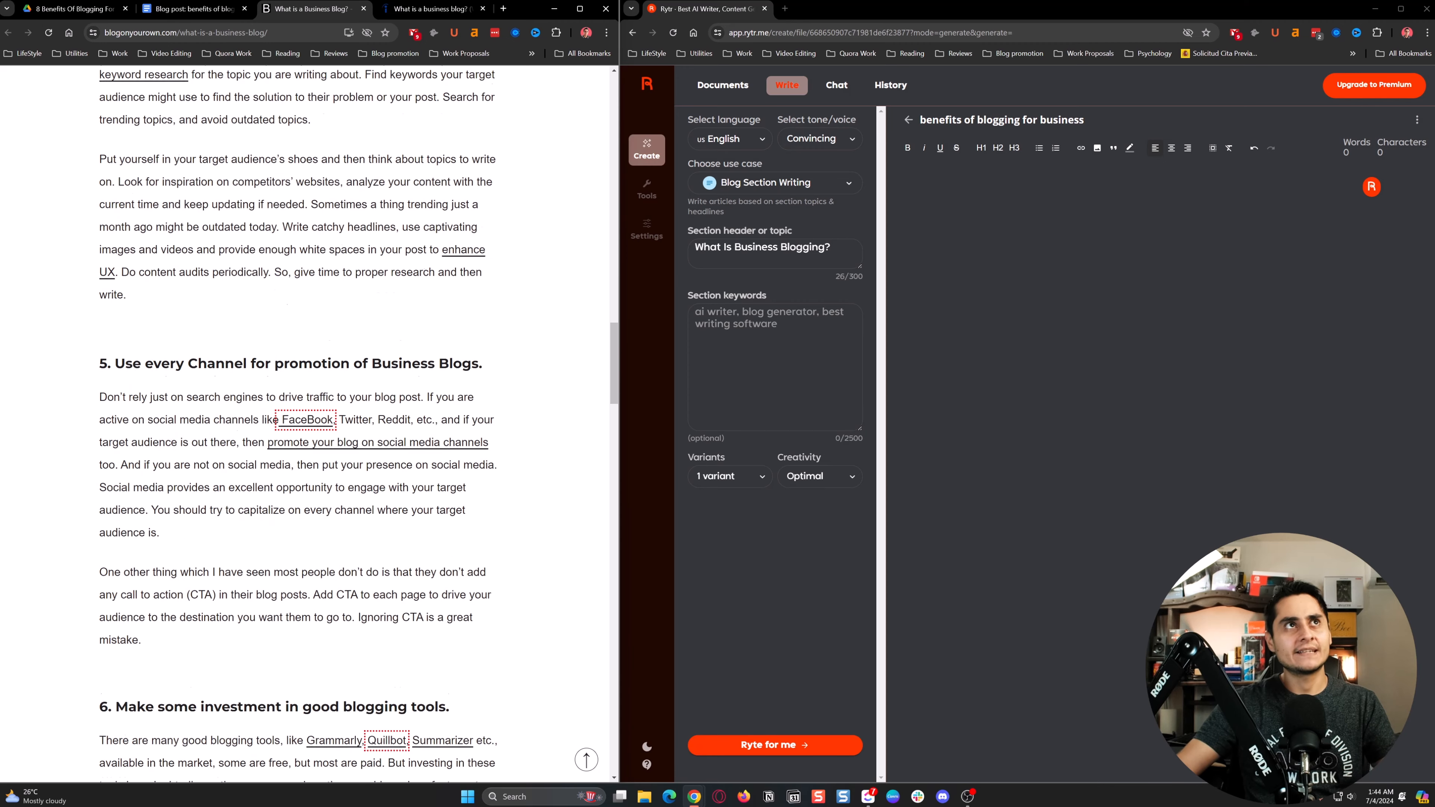
click(158, 11)
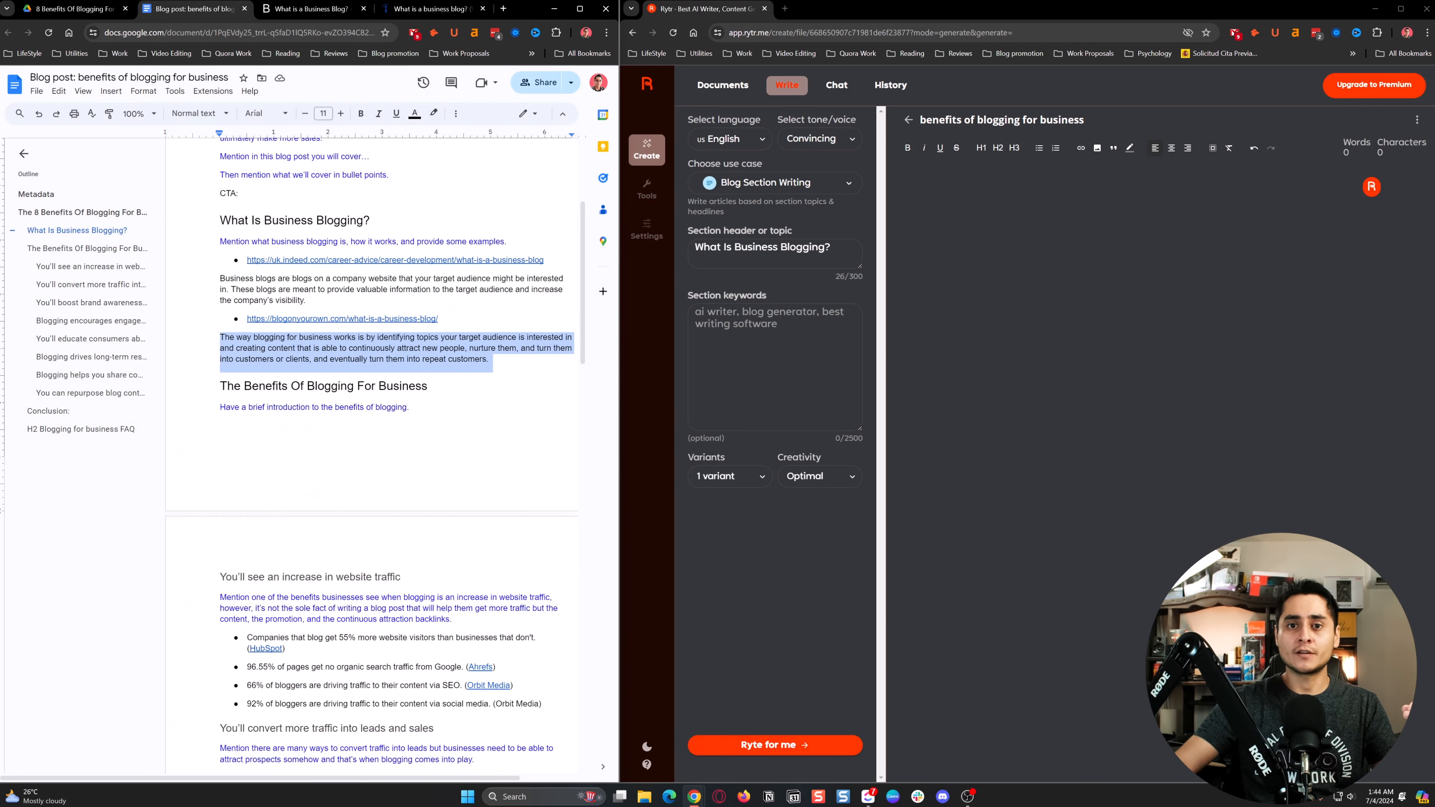
click(247, 338)
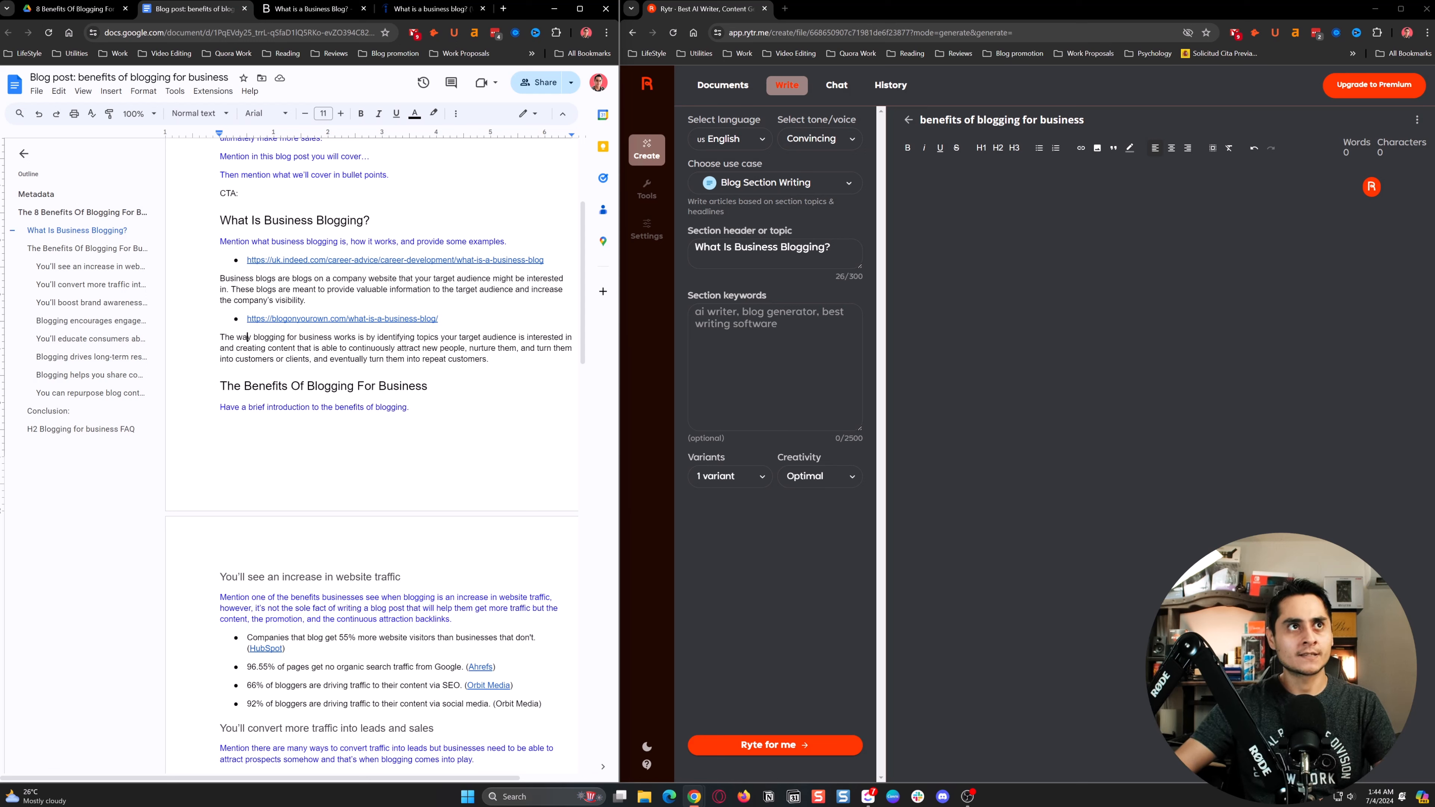
Copy the outline's first sentence defining business blogs into Rytr's section keywords, ending it with a comma.
mouse_move(220, 279)
mouse_down()
mouse_move(485, 261)
mouse_move(229, 289)
mouse_up()
click(229, 289)
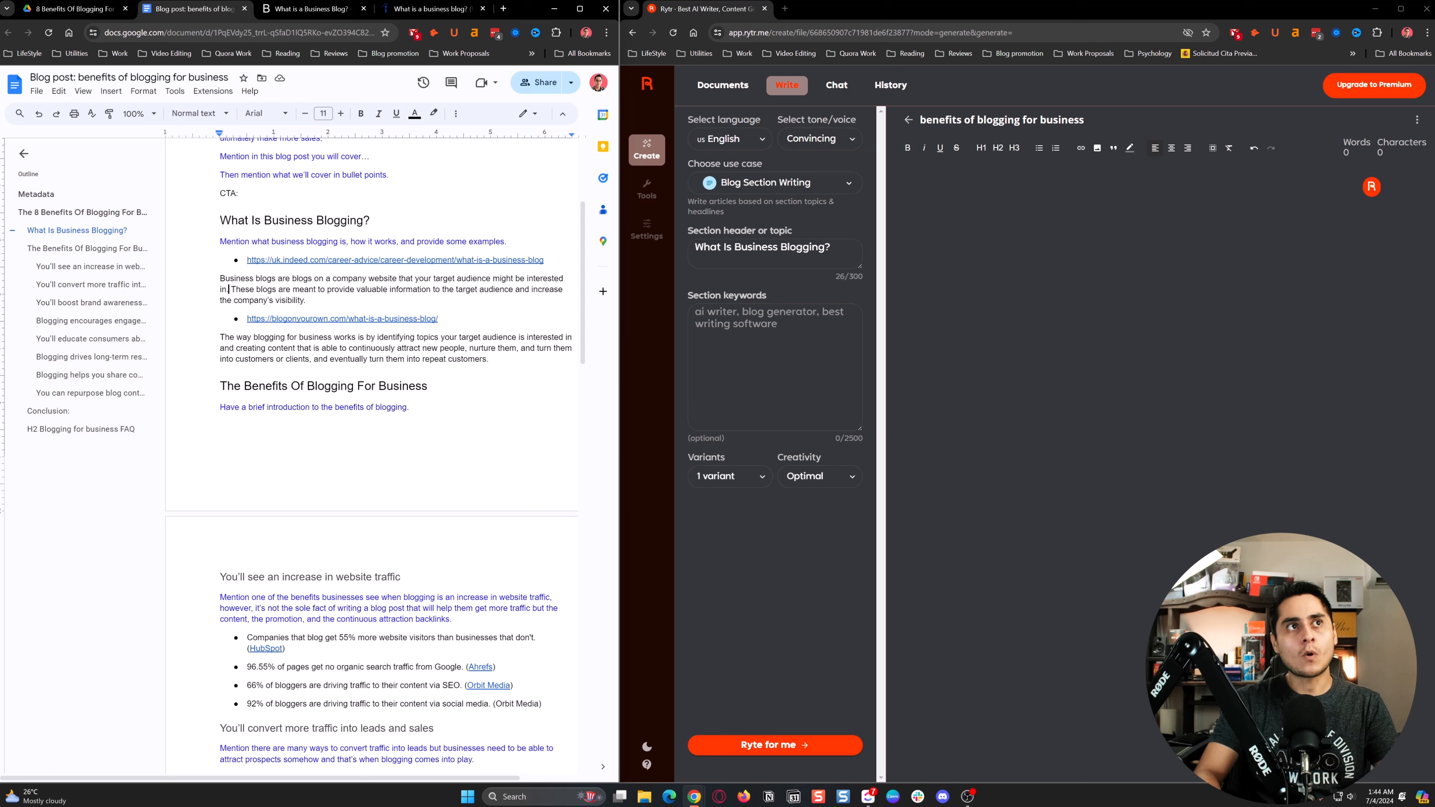
key(shift+Up)
key(shift+Left)
key(shift+Left)
key(ctrl+c)
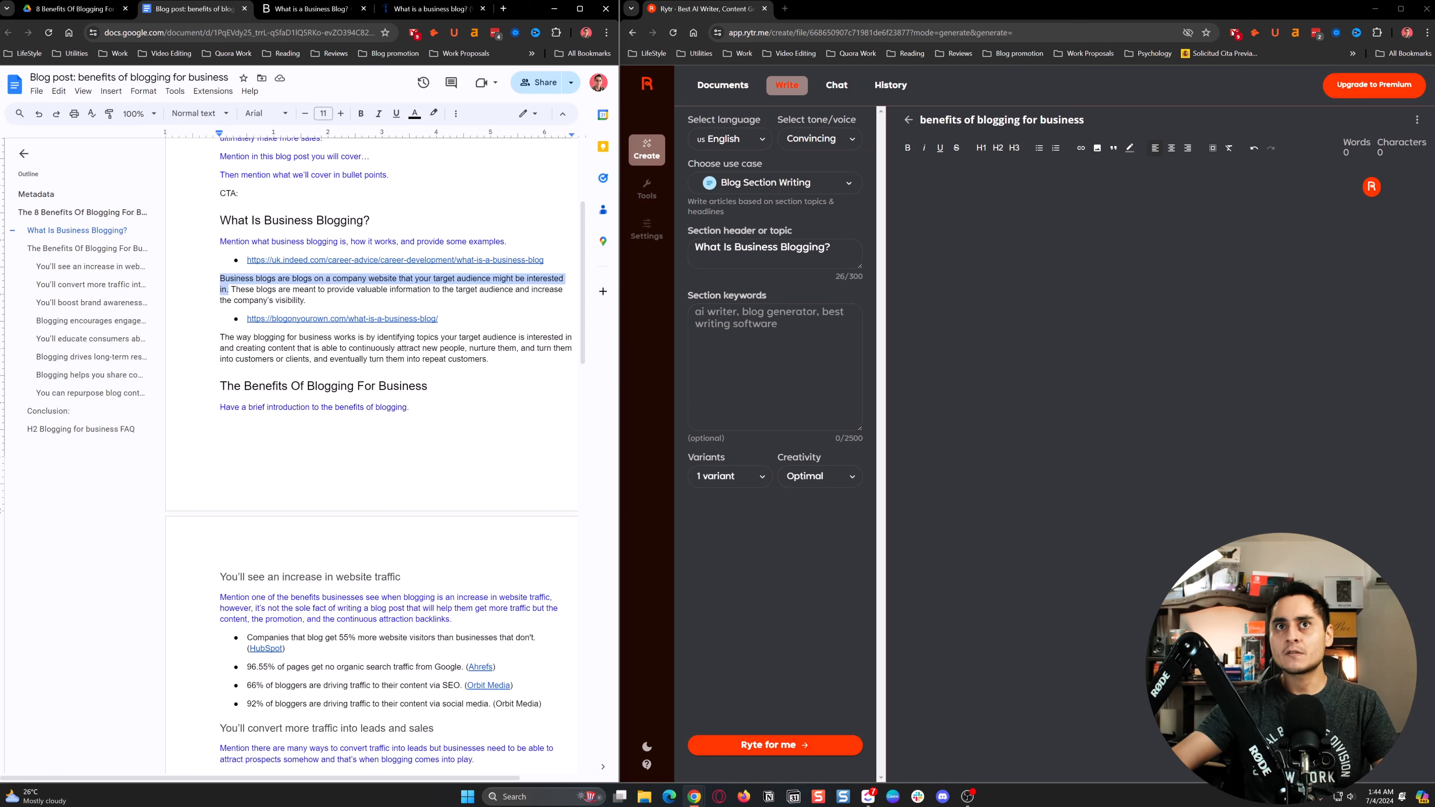
click(752, 342)
key(ctrl+v)
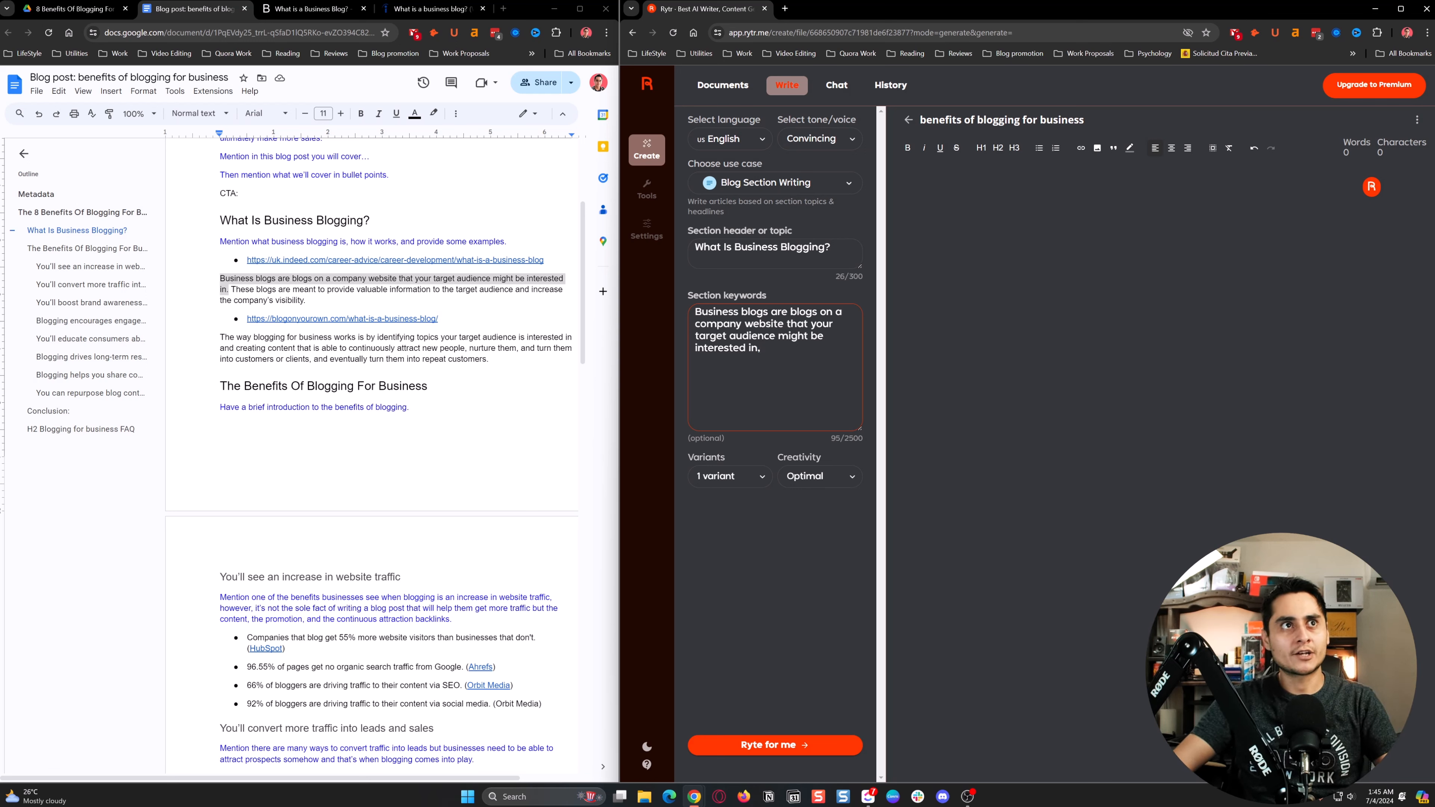
Append the outline sentence about providing valuable information and increasing visibility to the section keywords, replacing its final period with a comma.
drag(307, 301, 232, 290)
key(ctrl+c)
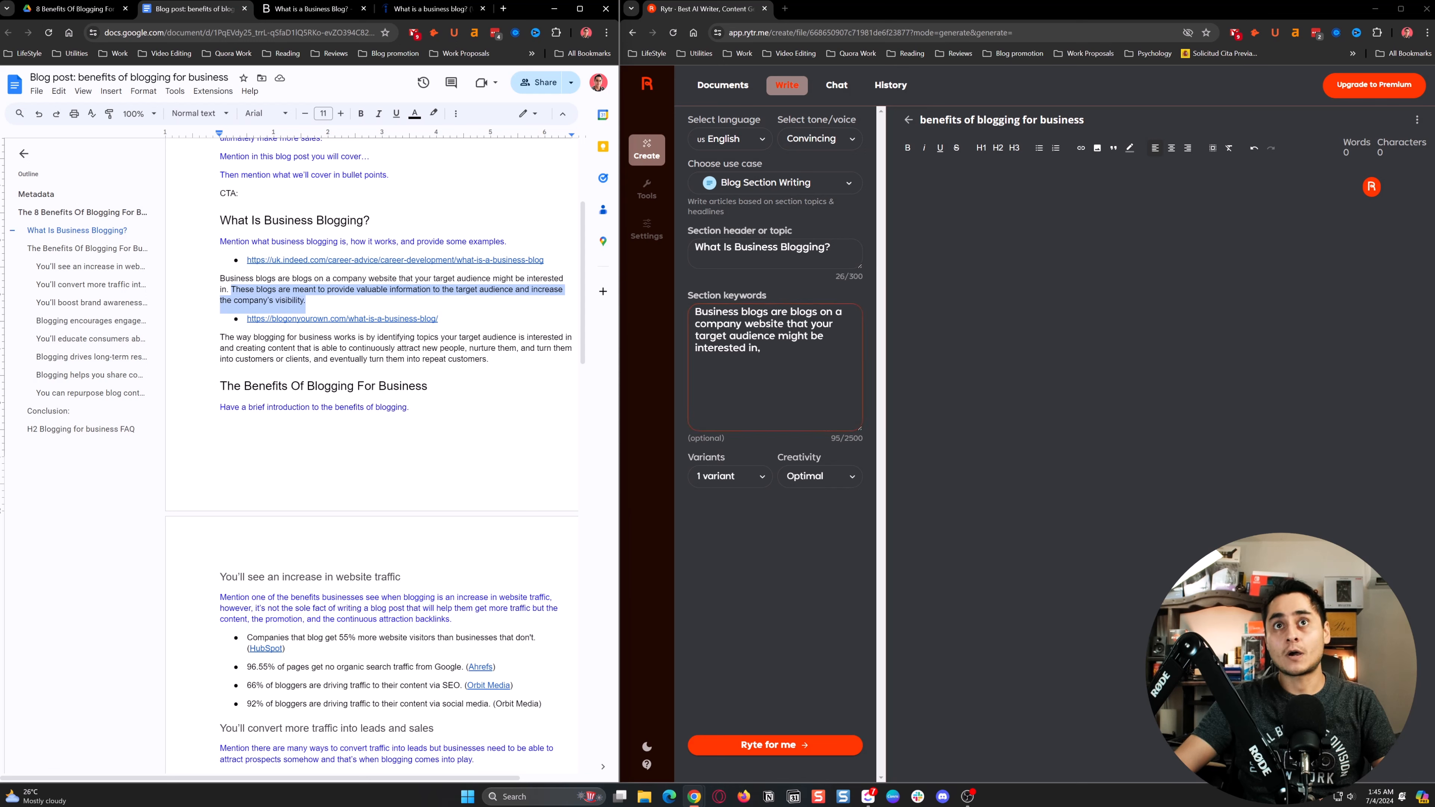
click(759, 349)
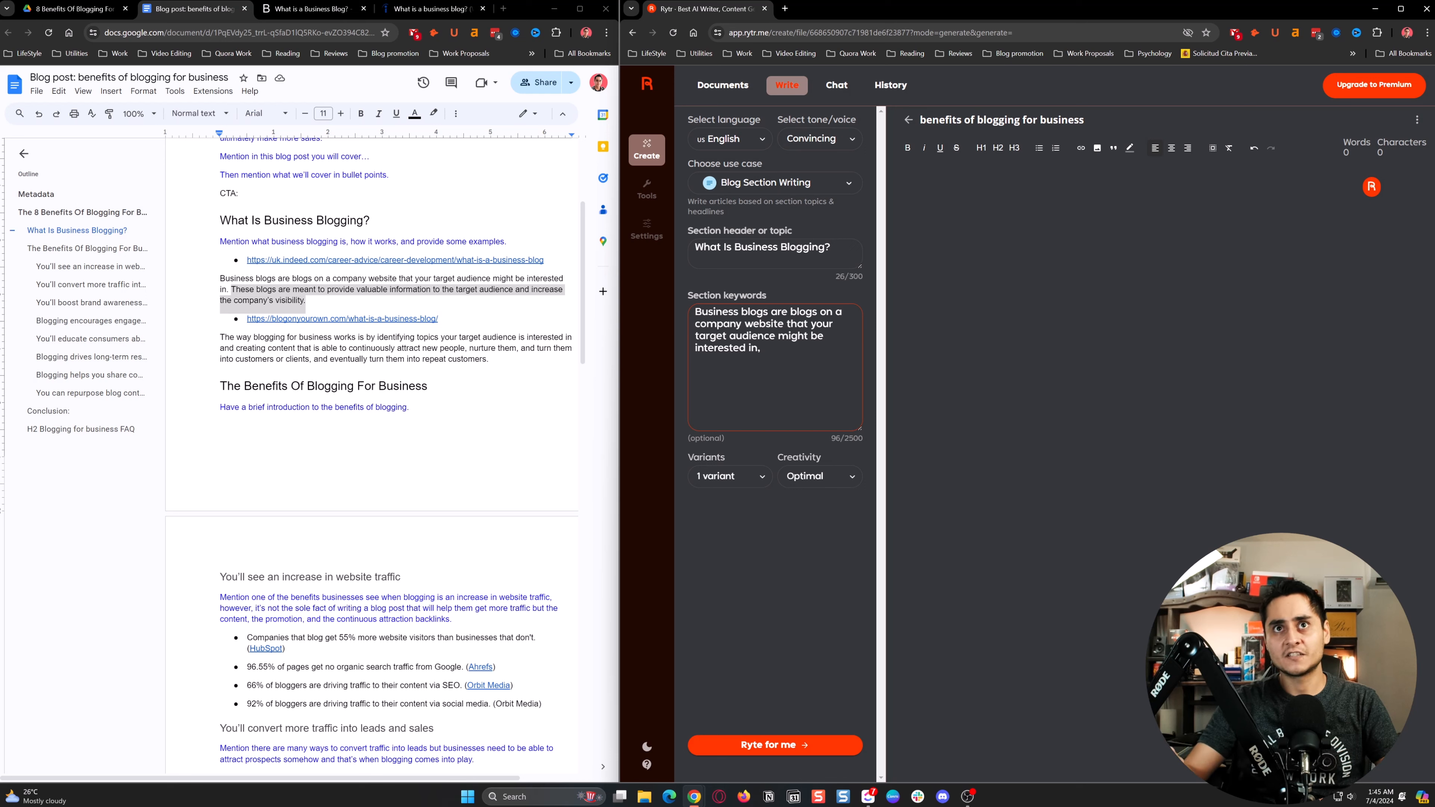
key(ctrl+v)
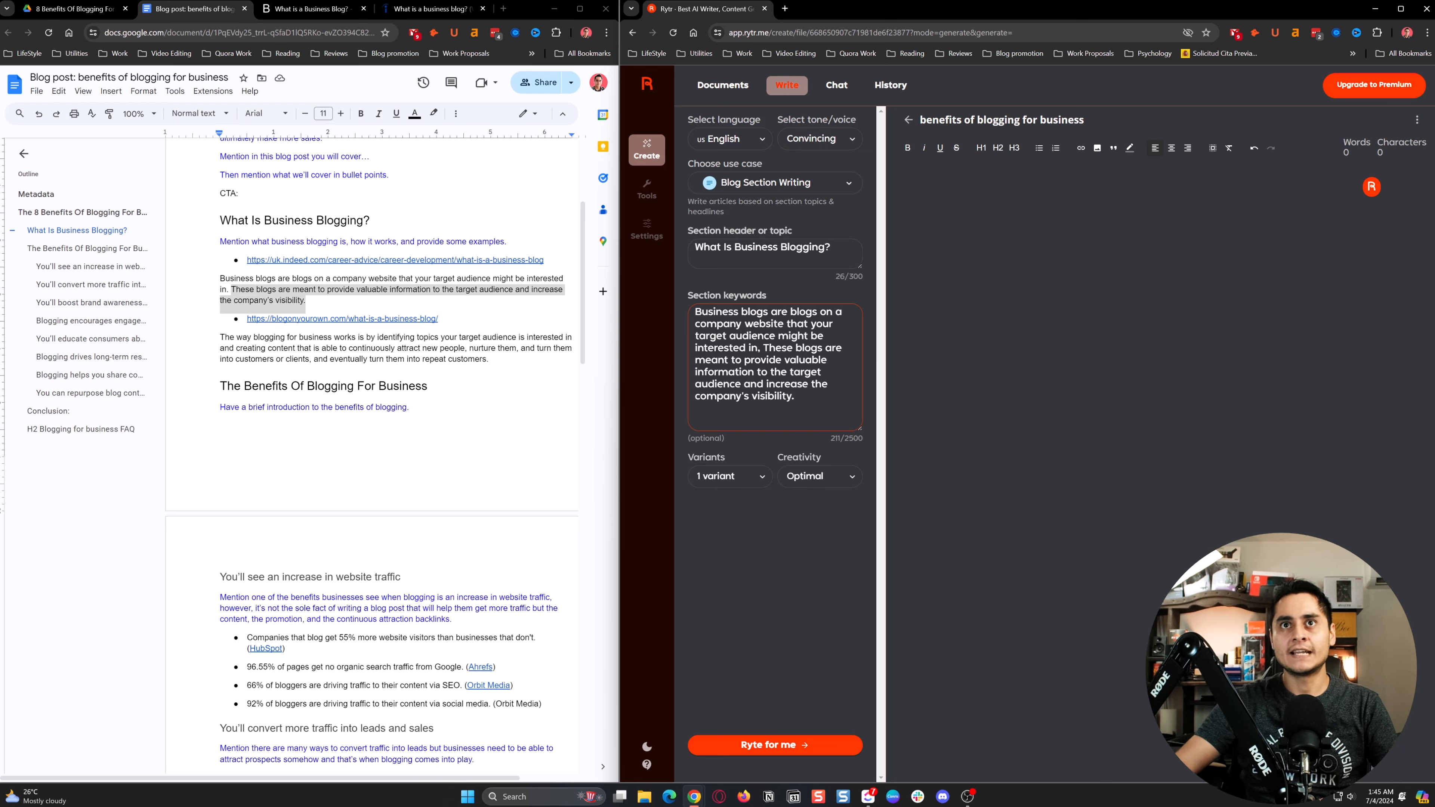
key(BackSpace)
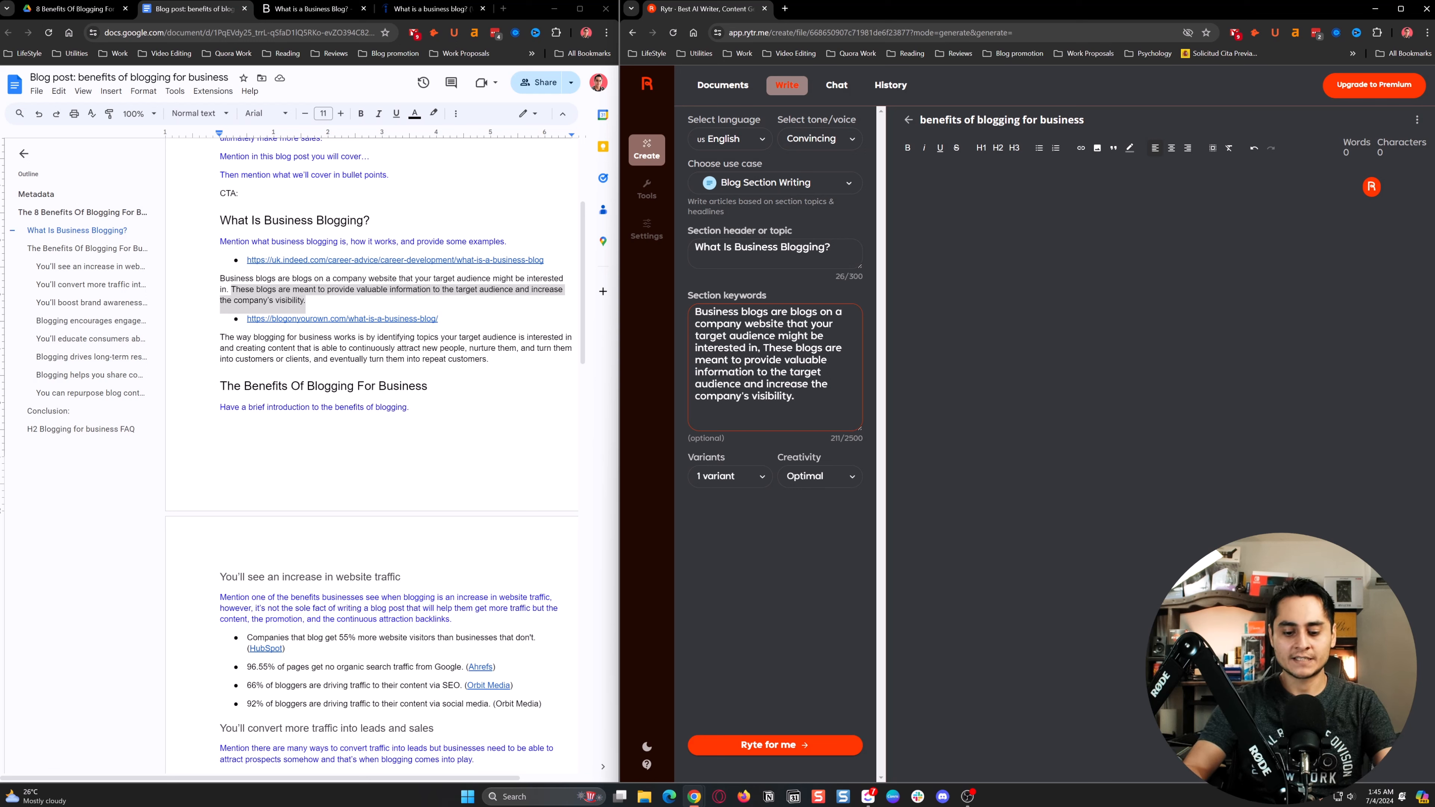
text(.)
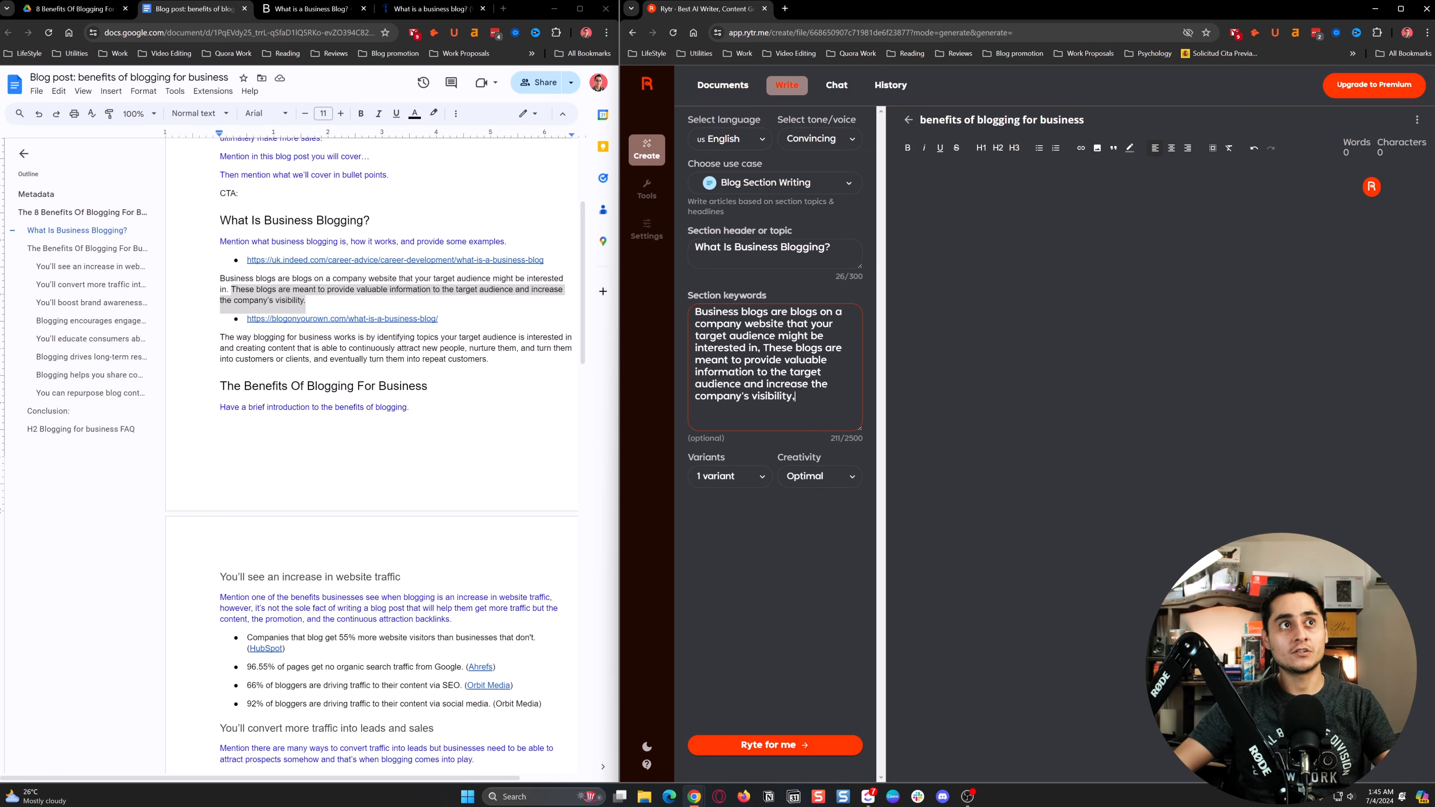
Append the outline's paragraph on how blogging for business works to the section keywords, remove the trailing line break, and enlarge the field to show all text.
drag(220, 337, 492, 368)
key(ctrl+c)
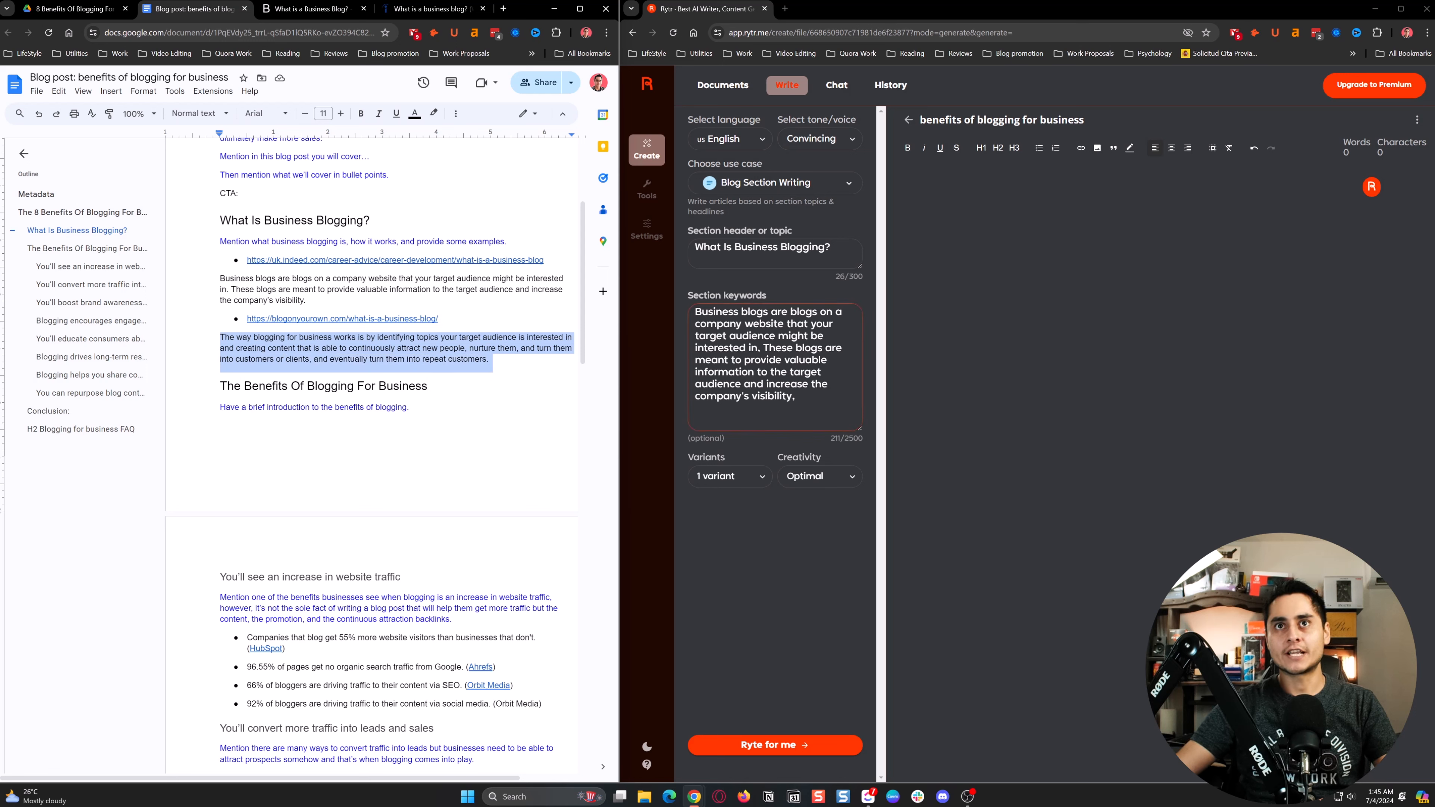
click(798, 398)
key(ctrl+v)
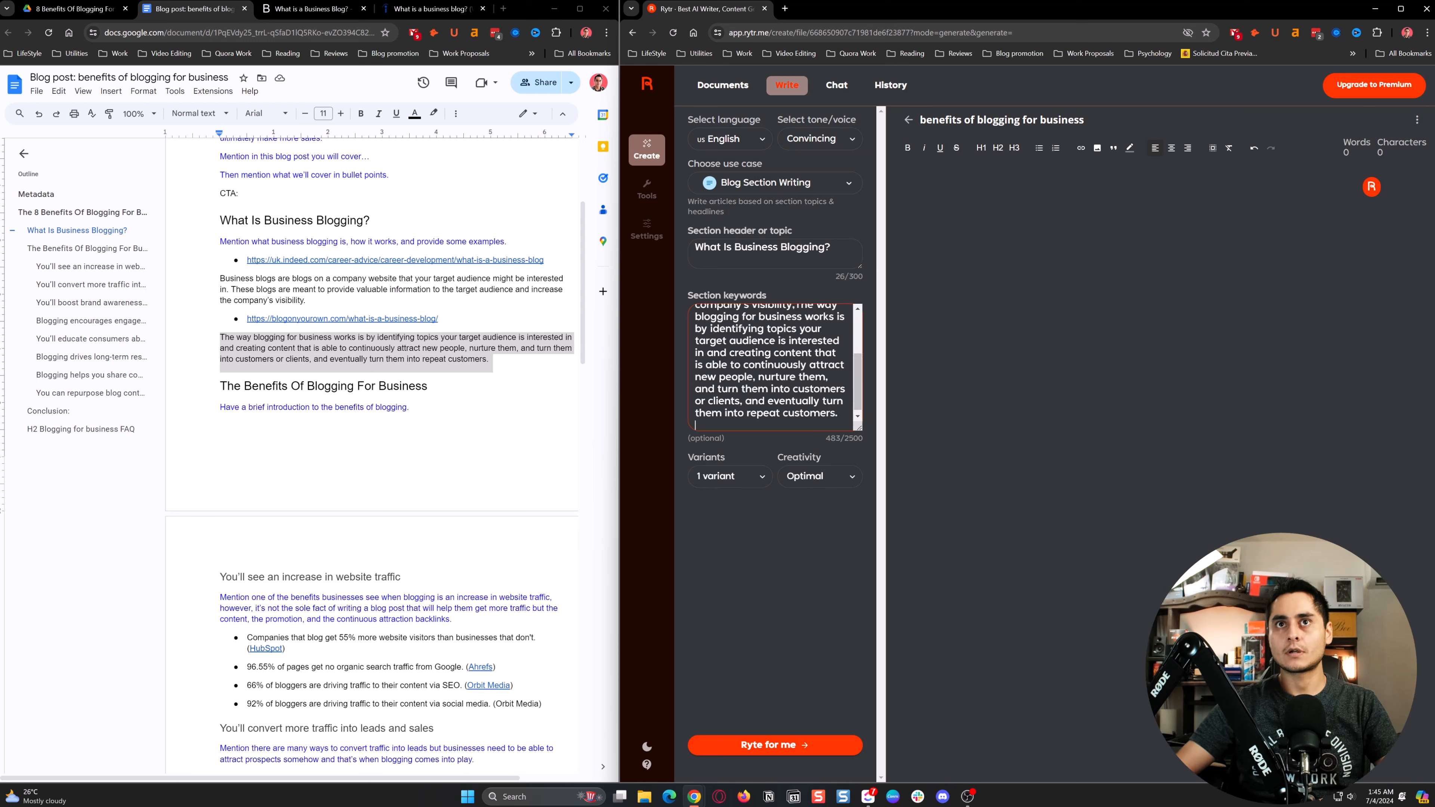
key(BackSpace)
scroll(798, 397, up, 2)
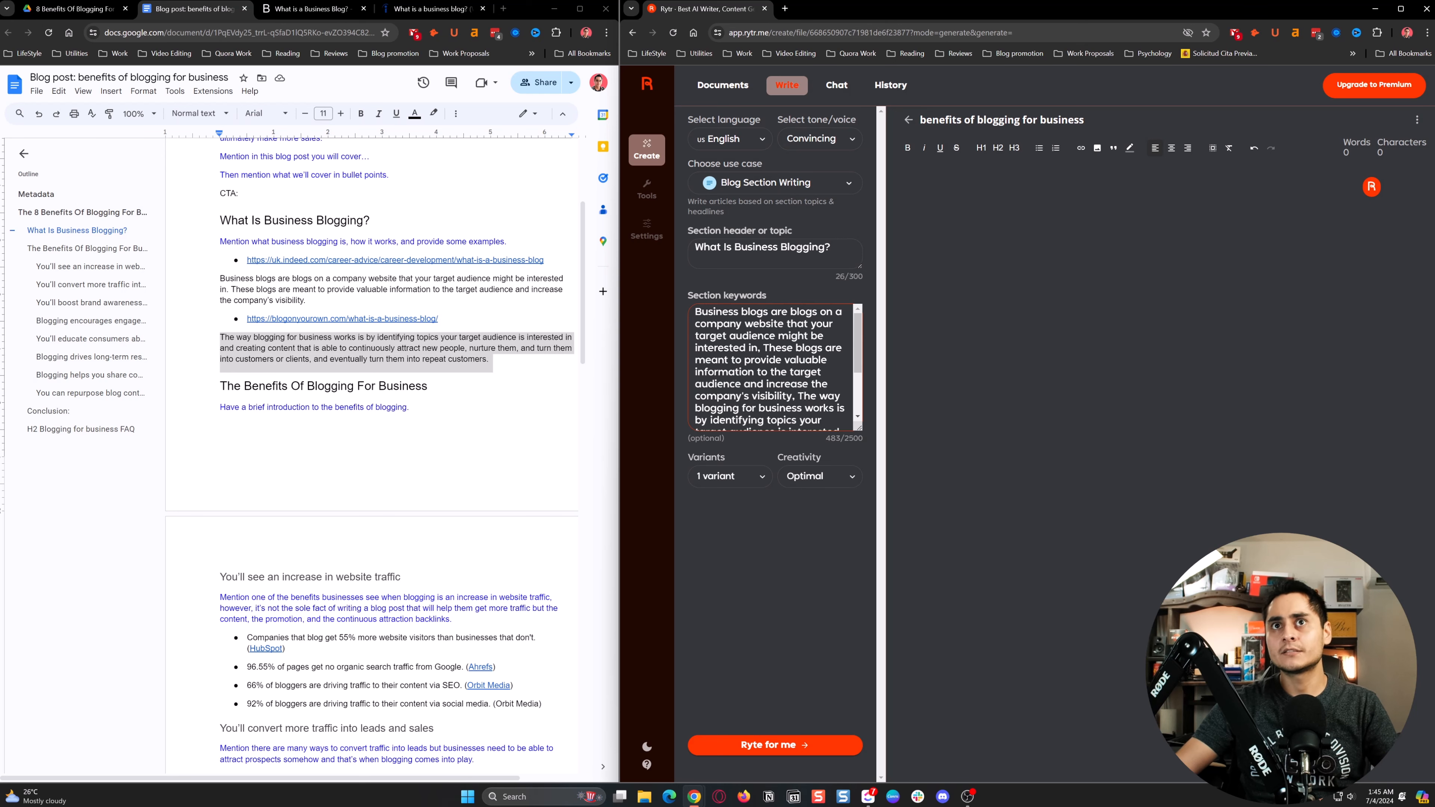
scroll(774, 368, down, 2)
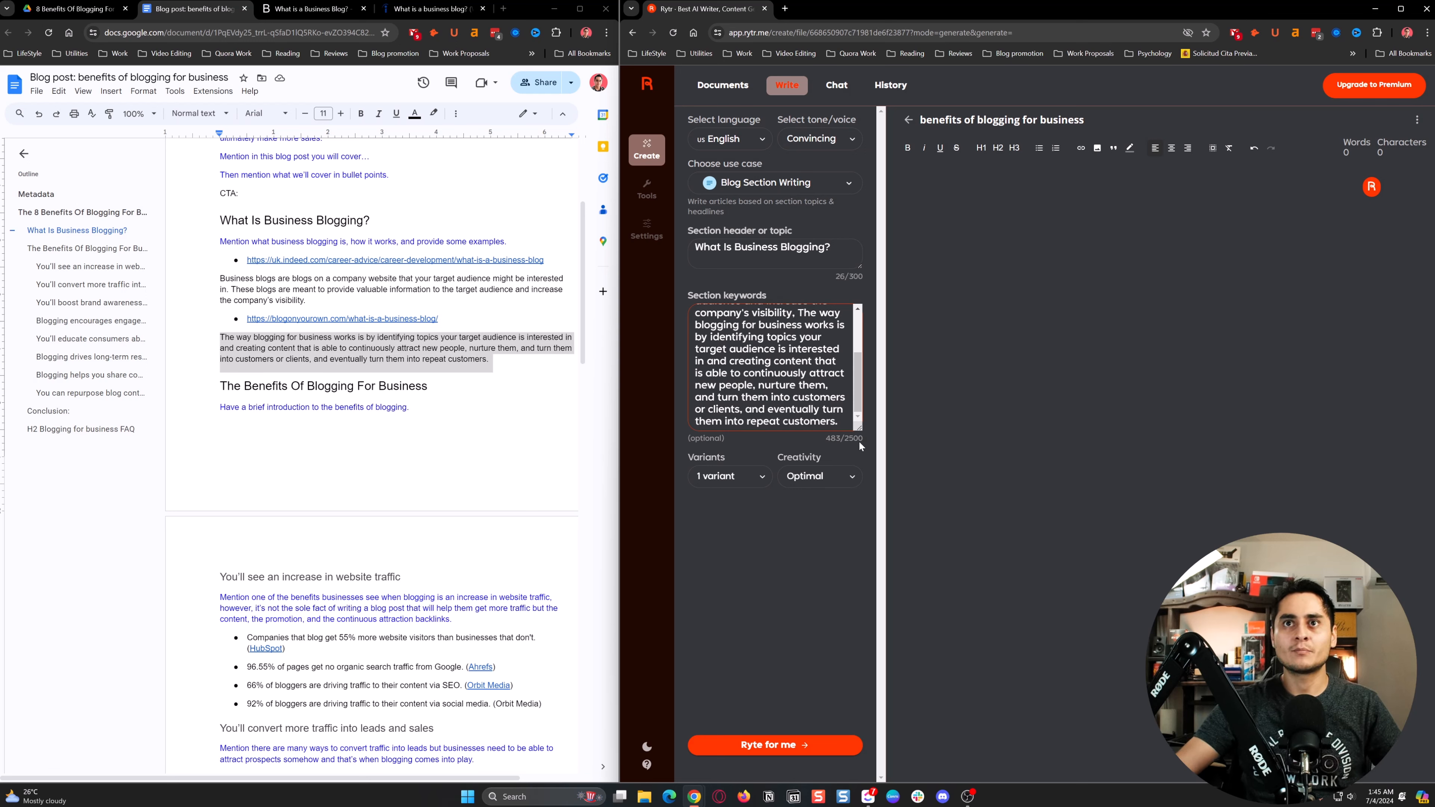
drag(861, 431, 860, 572)
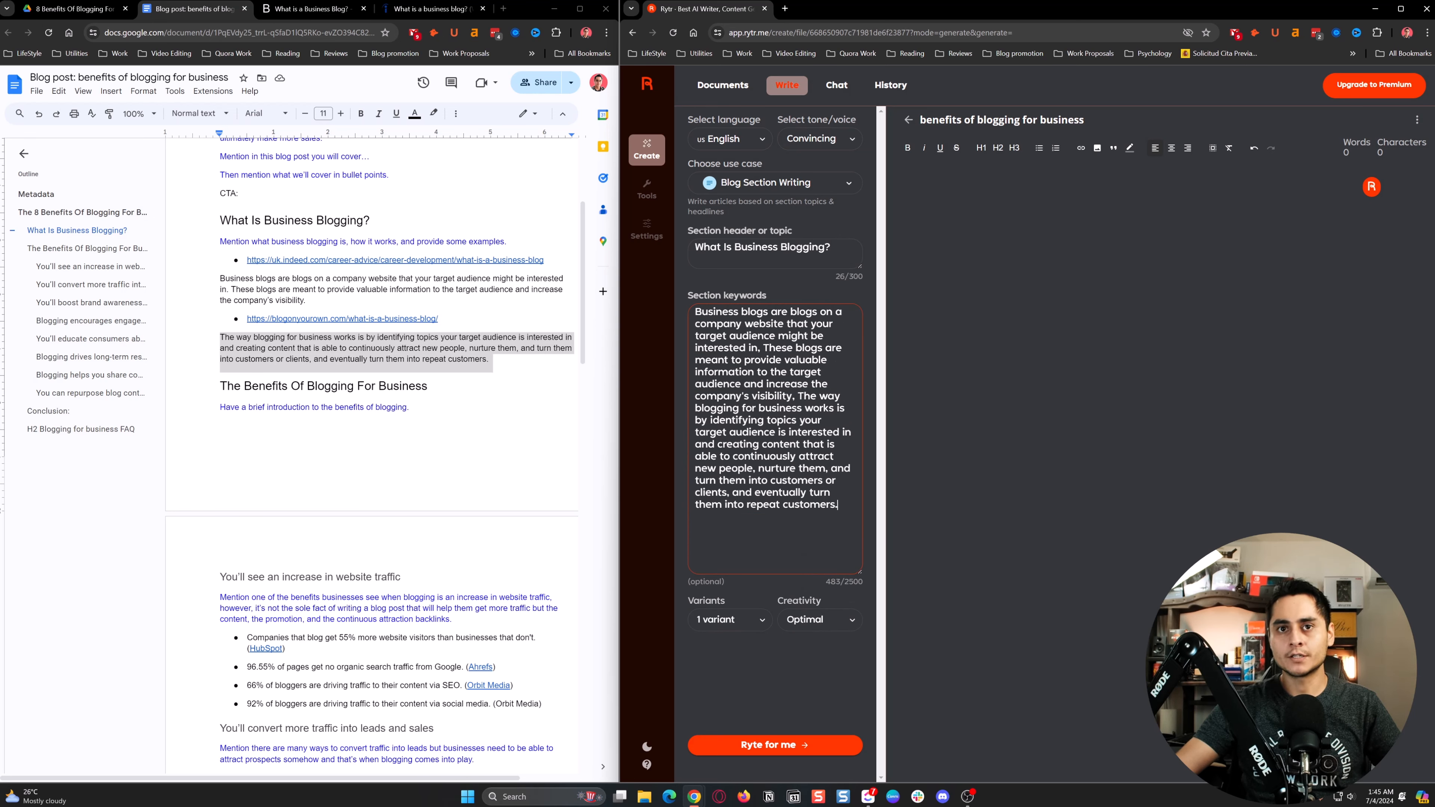
Keep 1 variant and Optimal creativity, and generate the What Is Business Blogging? section.
click(718, 624)
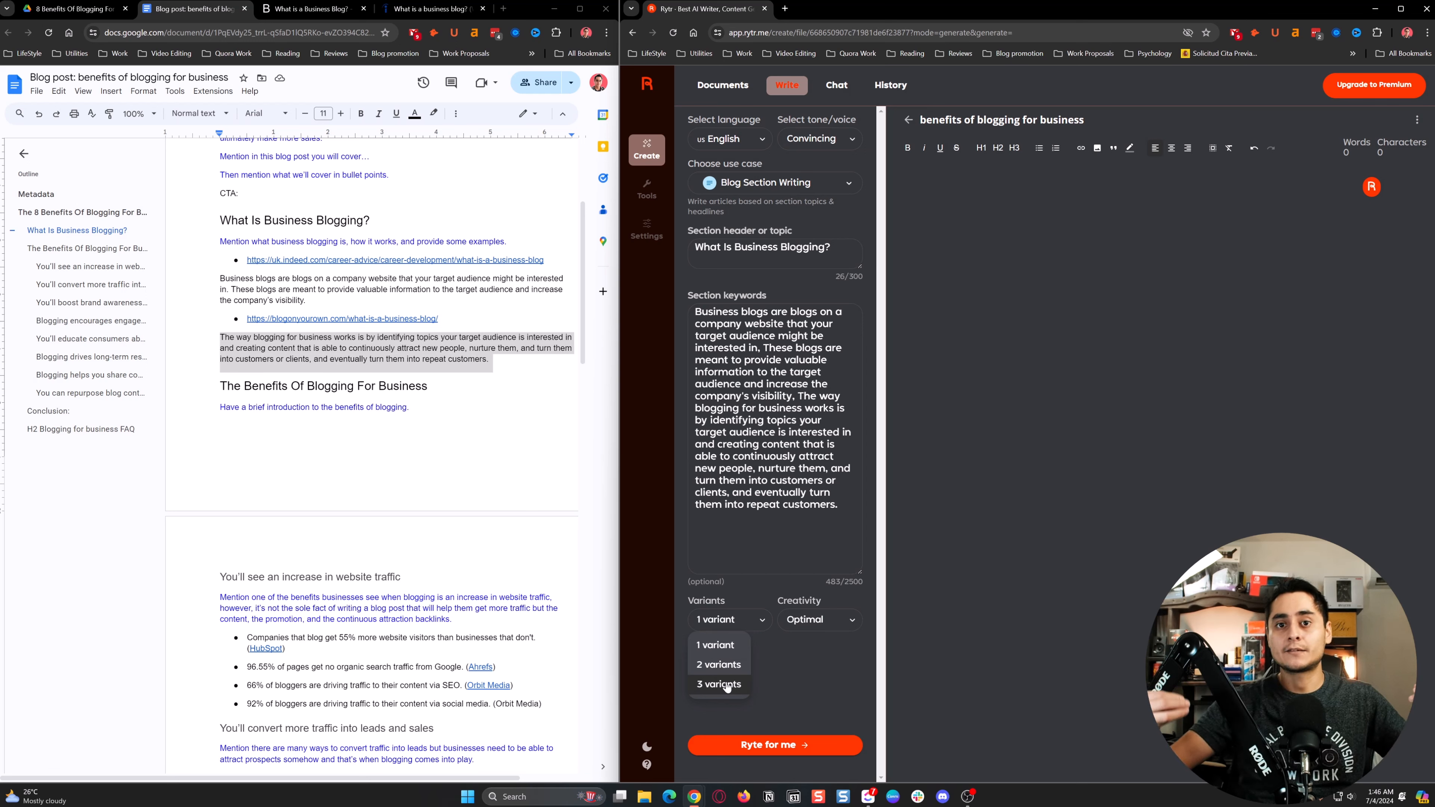
click(722, 645)
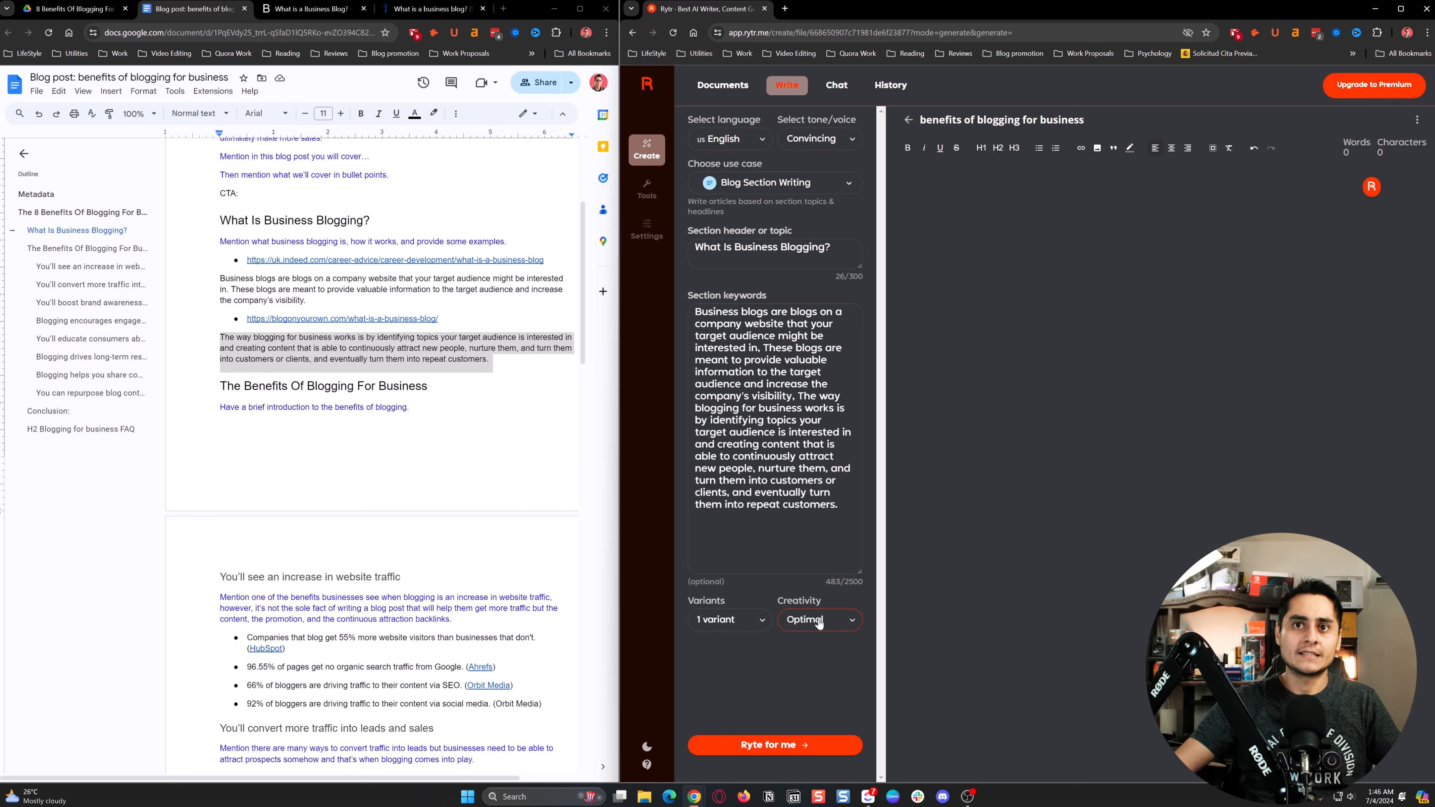
click(833, 622)
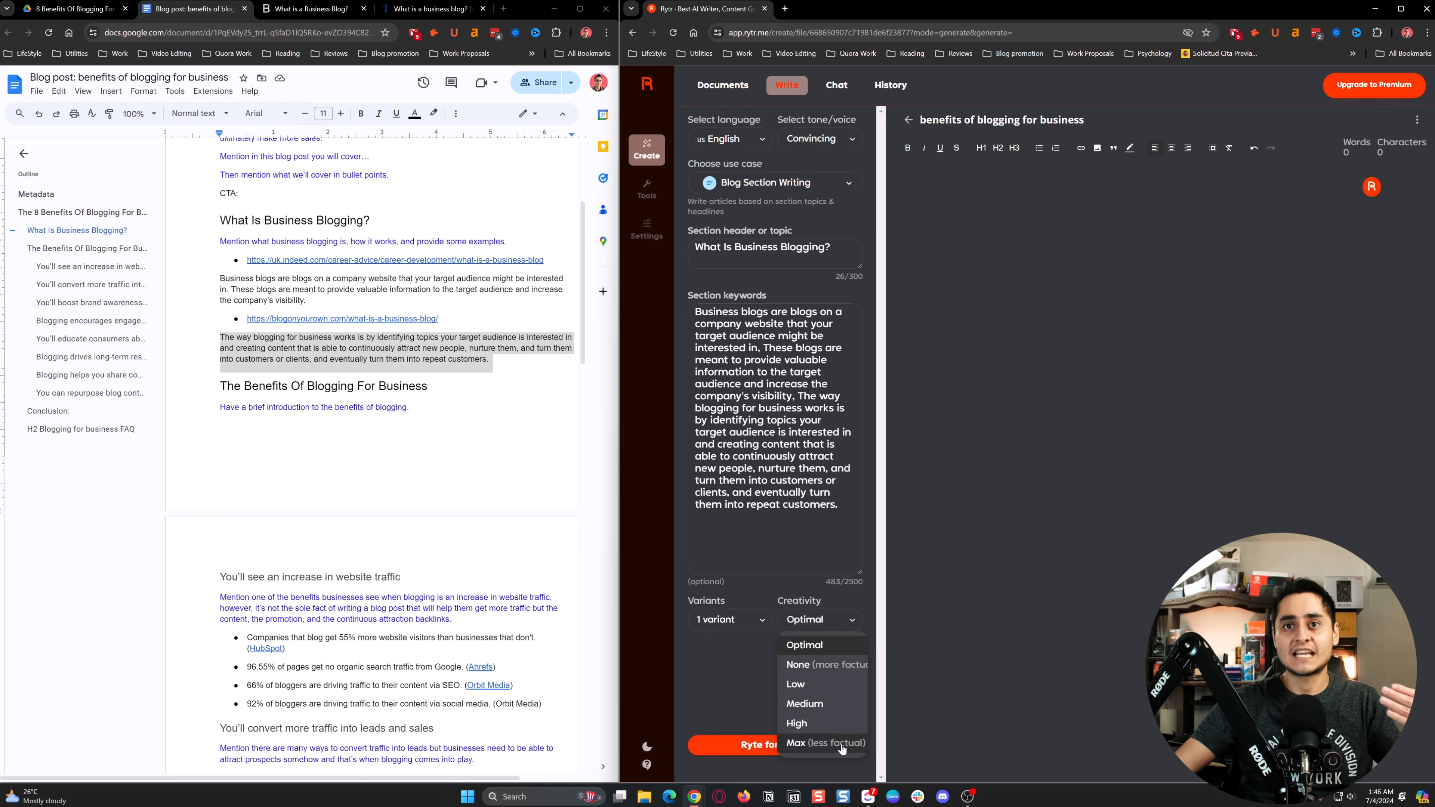
click(833, 645)
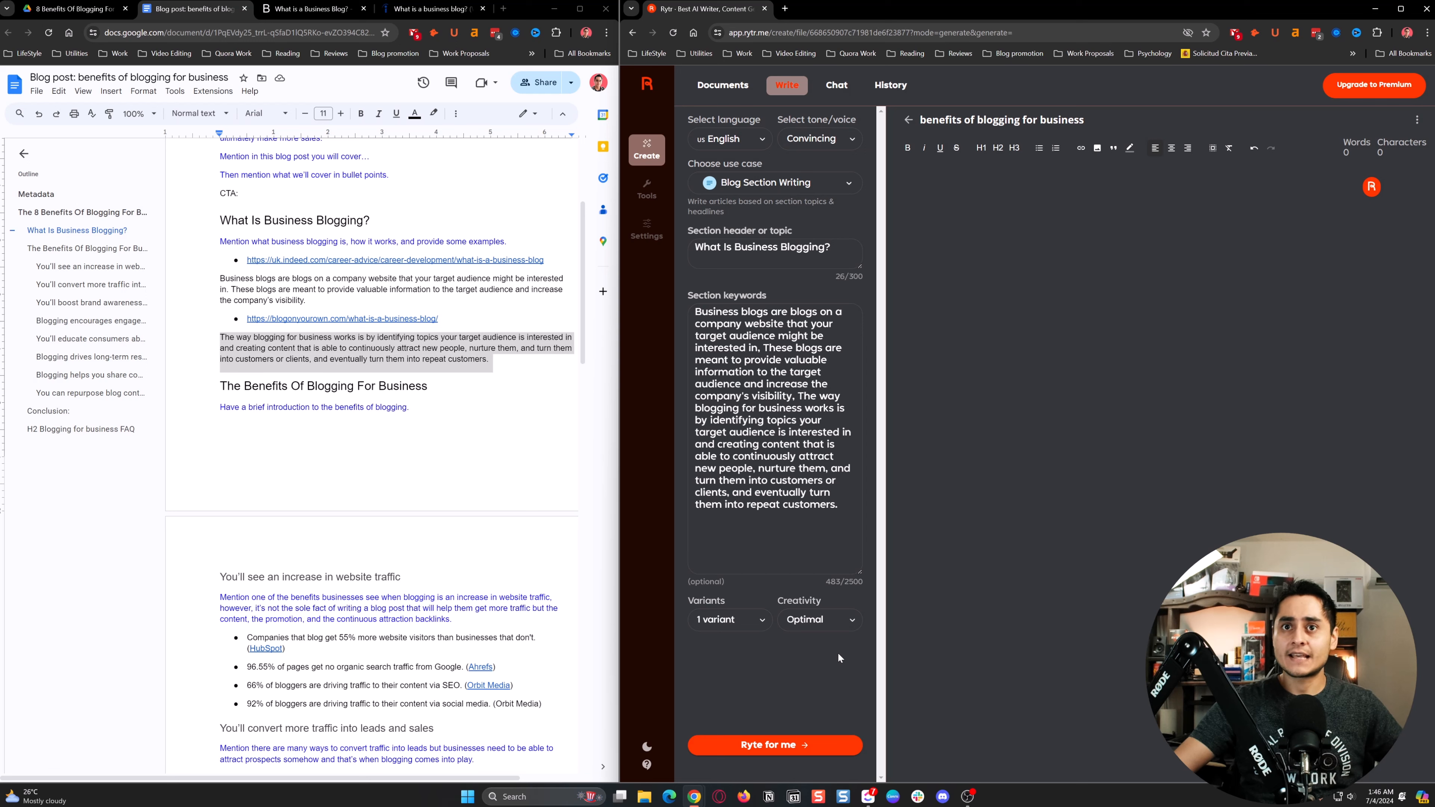
click(836, 628)
click(837, 632)
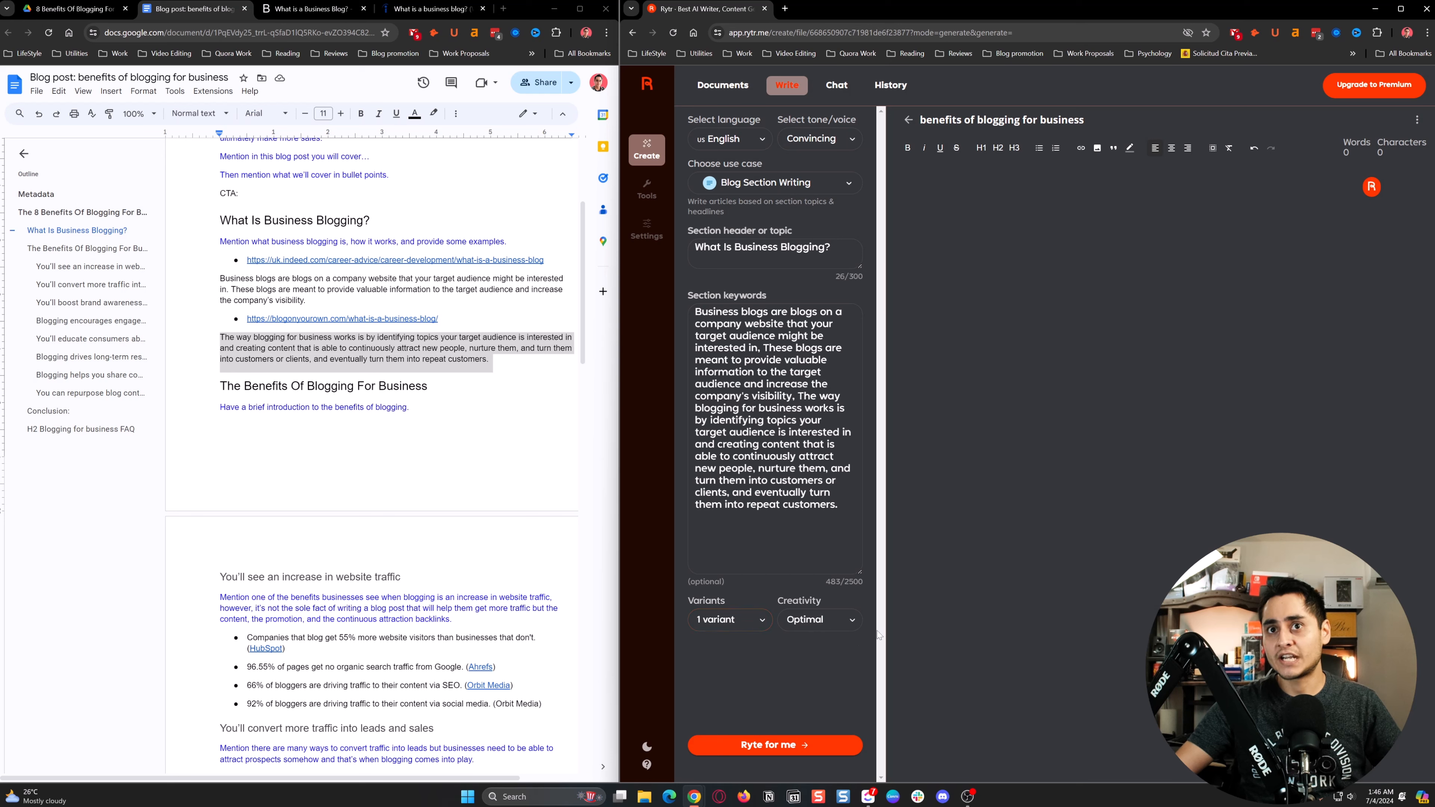
click(789, 745)
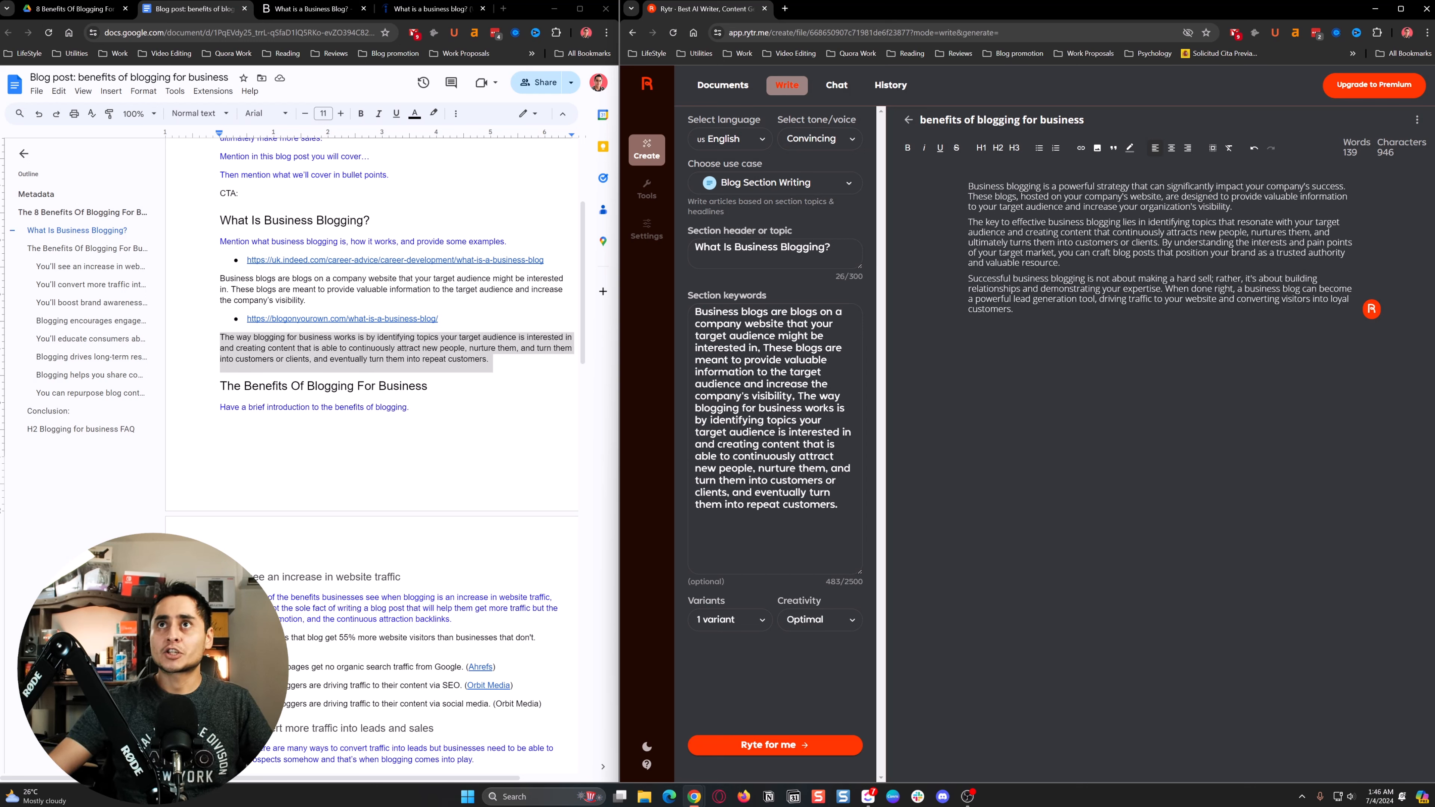
Review the three generated paragraphs on business blogging, highlighting the opening paragraph and the whole text while reading.
drag(968, 186, 1233, 208)
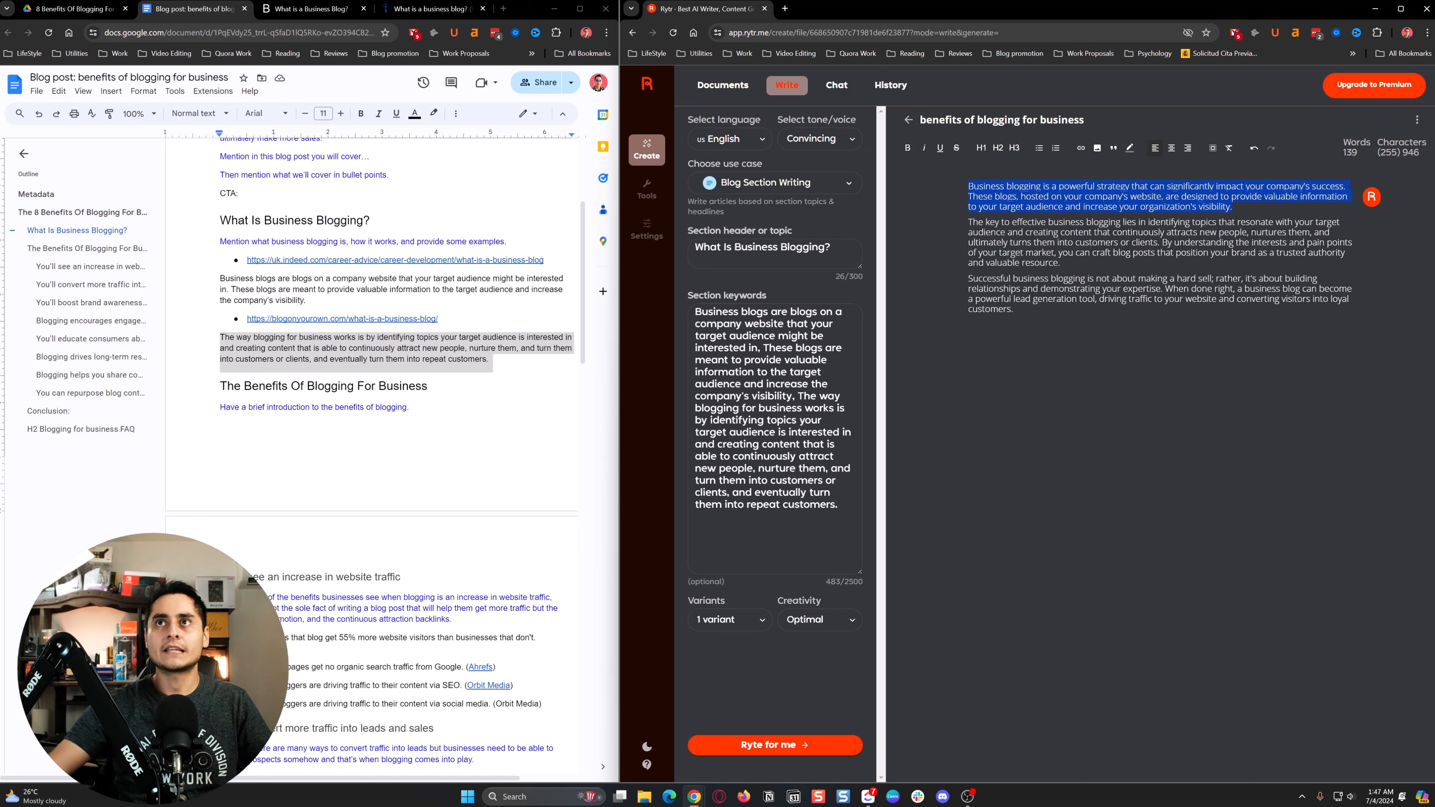
click(1062, 263)
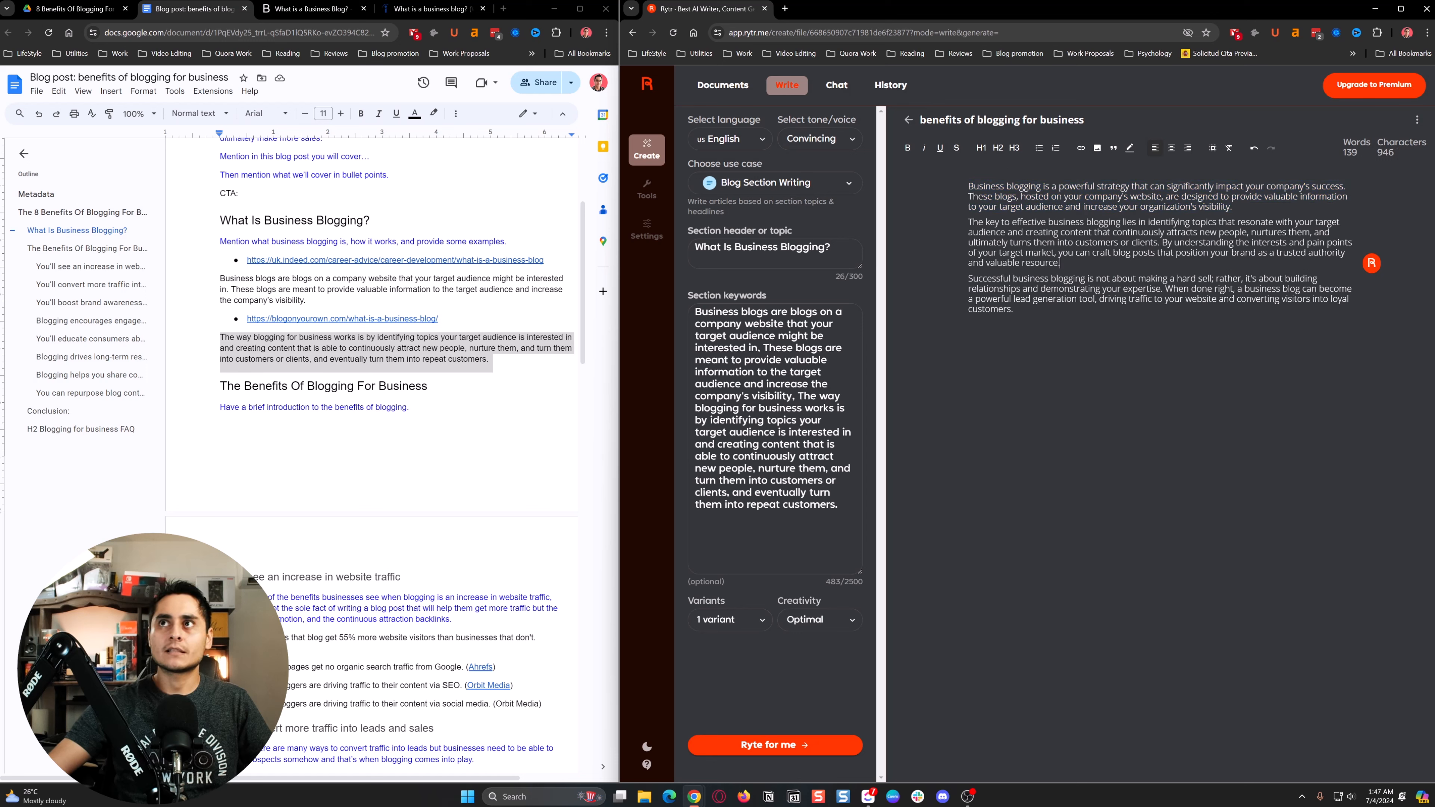
drag(1234, 207, 969, 187)
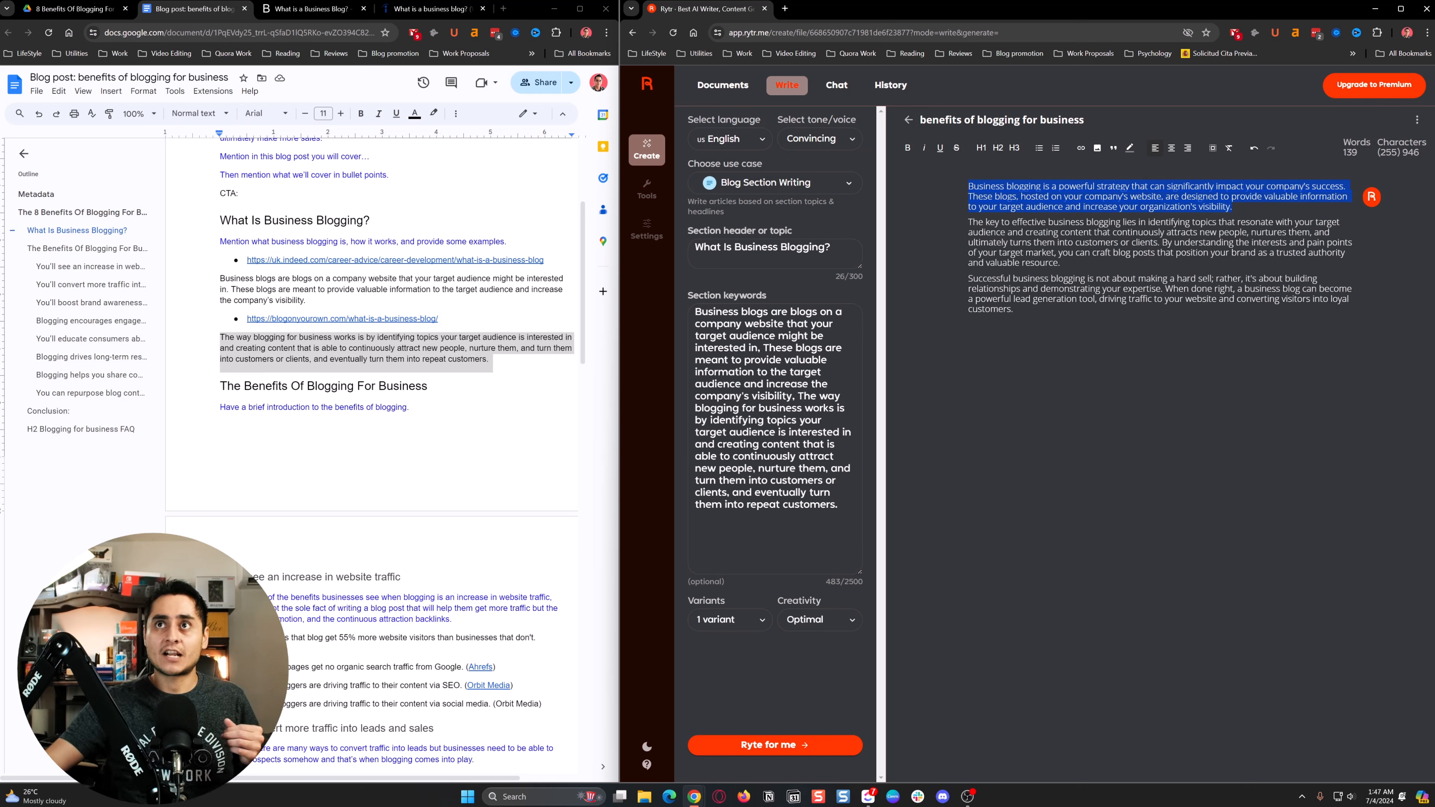
drag(1016, 310, 941, 165)
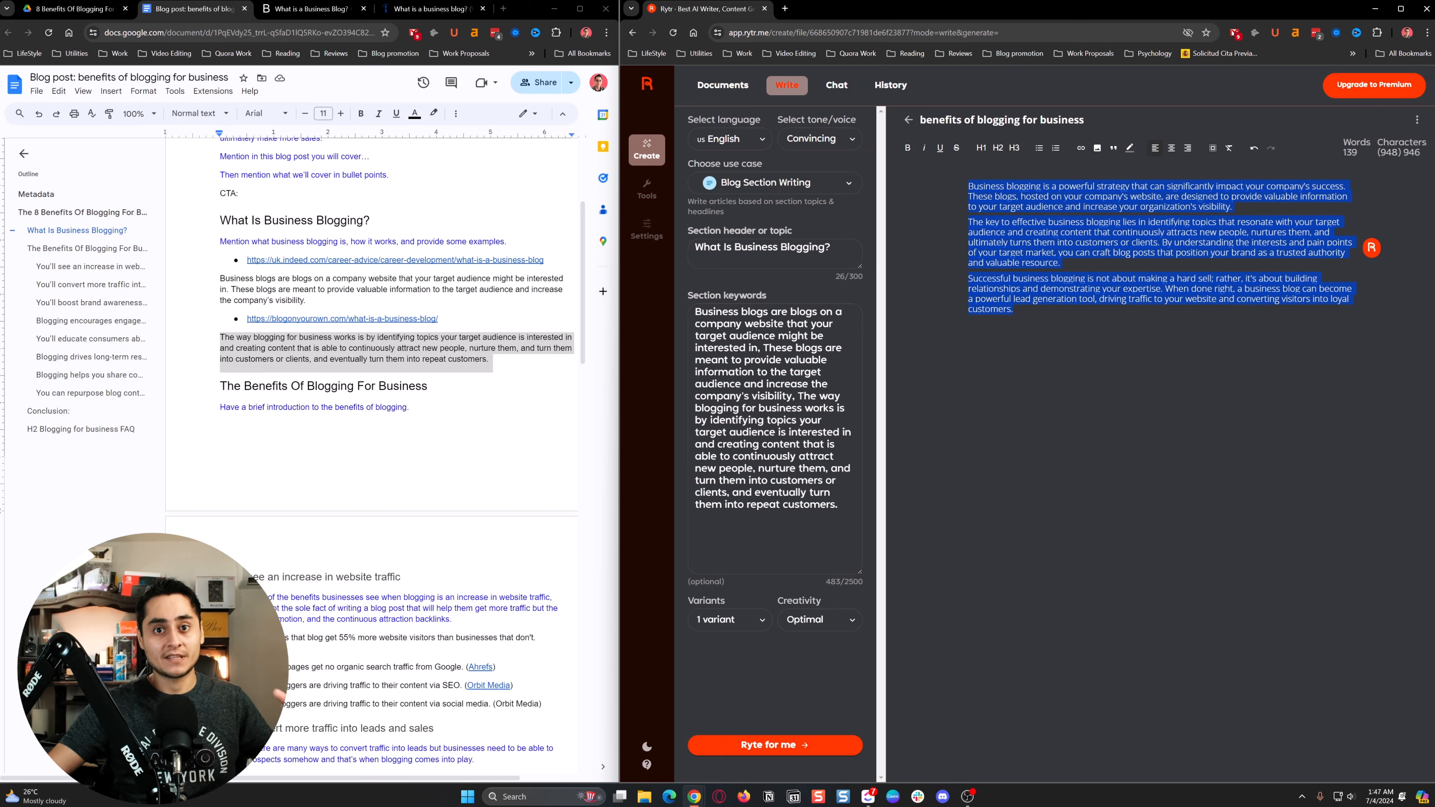
click(1014, 309)
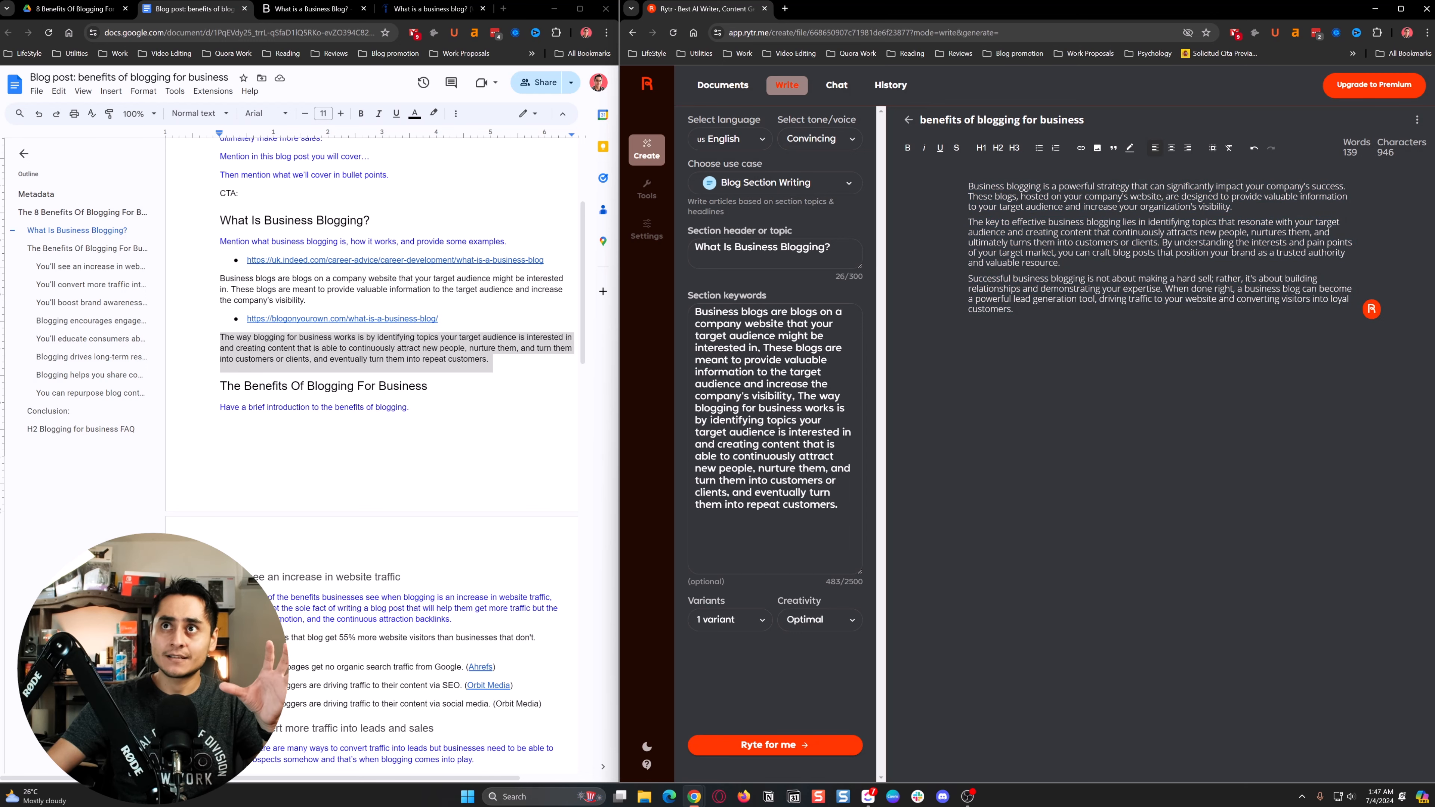
drag(1015, 309, 969, 186)
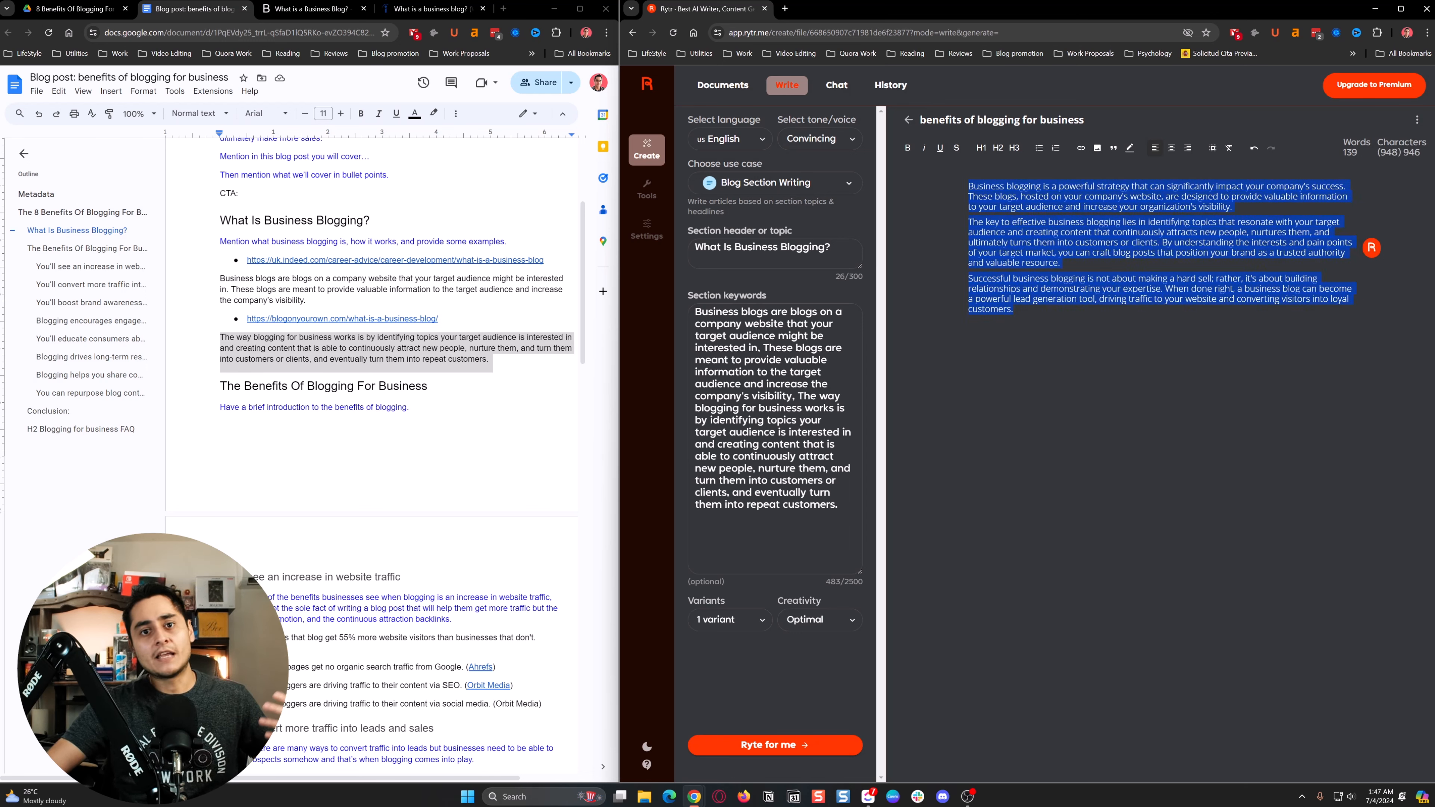
click(1015, 309)
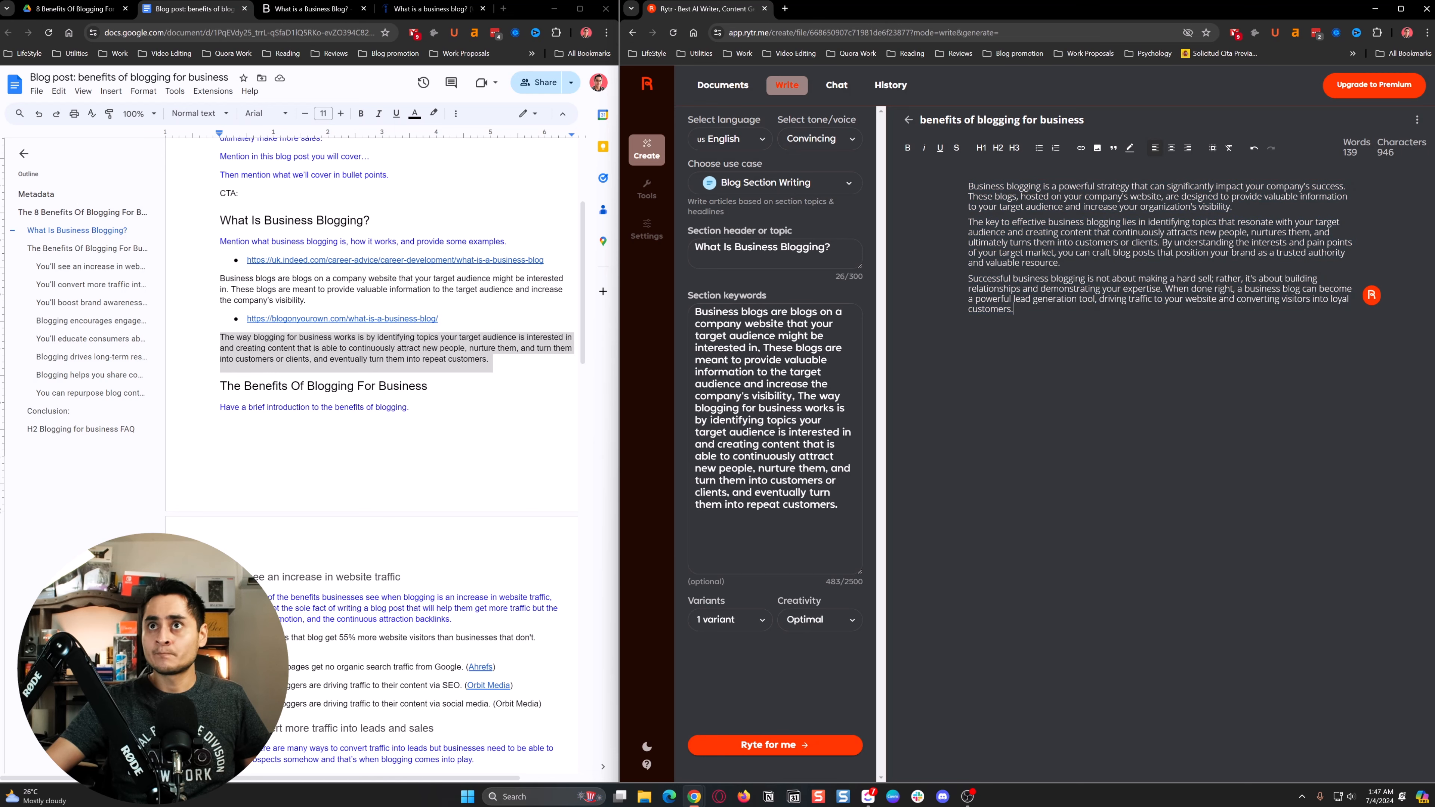
Clear the section keywords and the section header in Rytr to make room for another section.
scroll(430, 339, down, 1)
scroll(396, 396, down, 2)
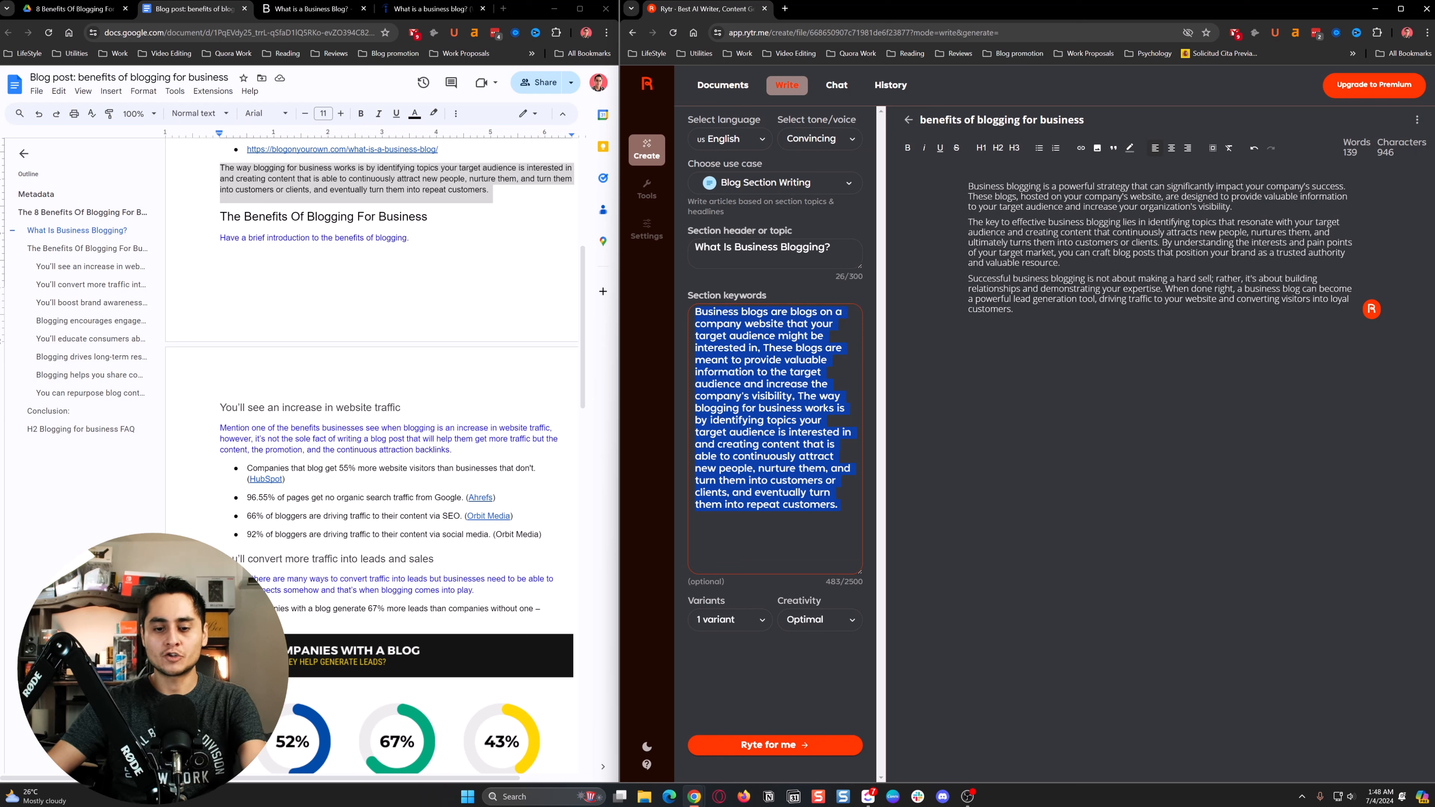
key(BackSpace)
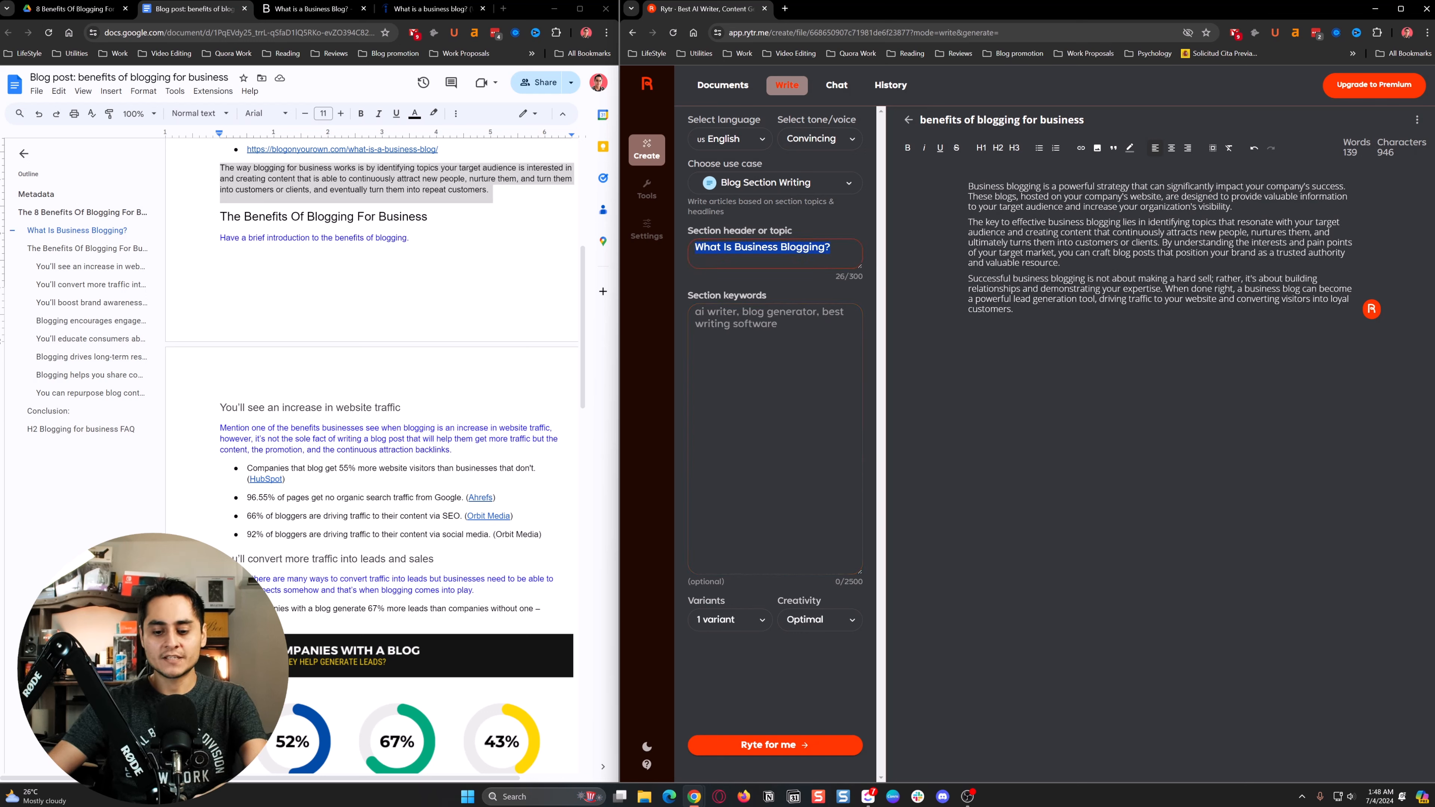
key(BackSpace)
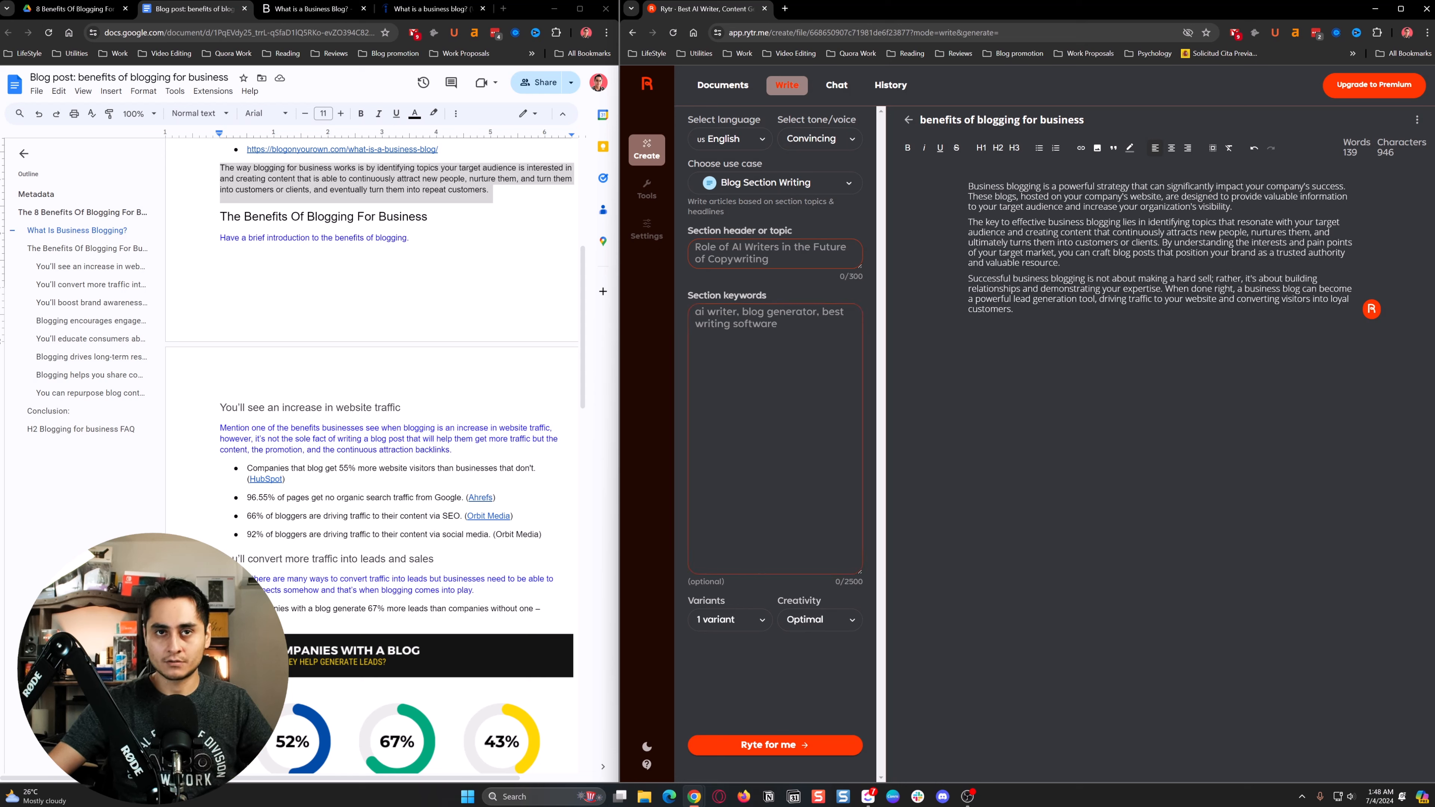
Copy the outline heading "You'll see an increase in website traffic" into Rytr's section header and remove its trailing line break.
scroll(373, 452, down, 1)
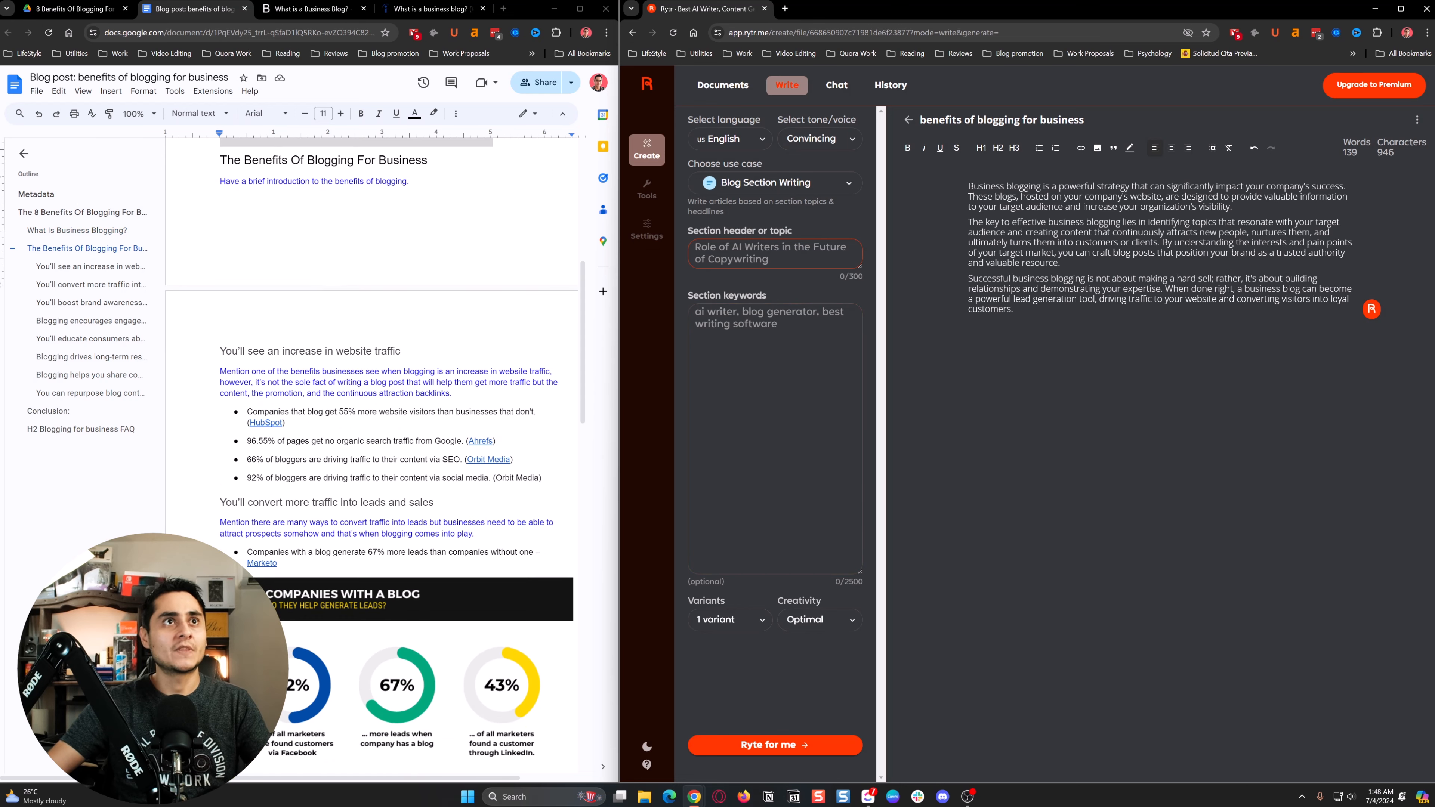
scroll(373, 453, up, 1)
double_click(267, 216)
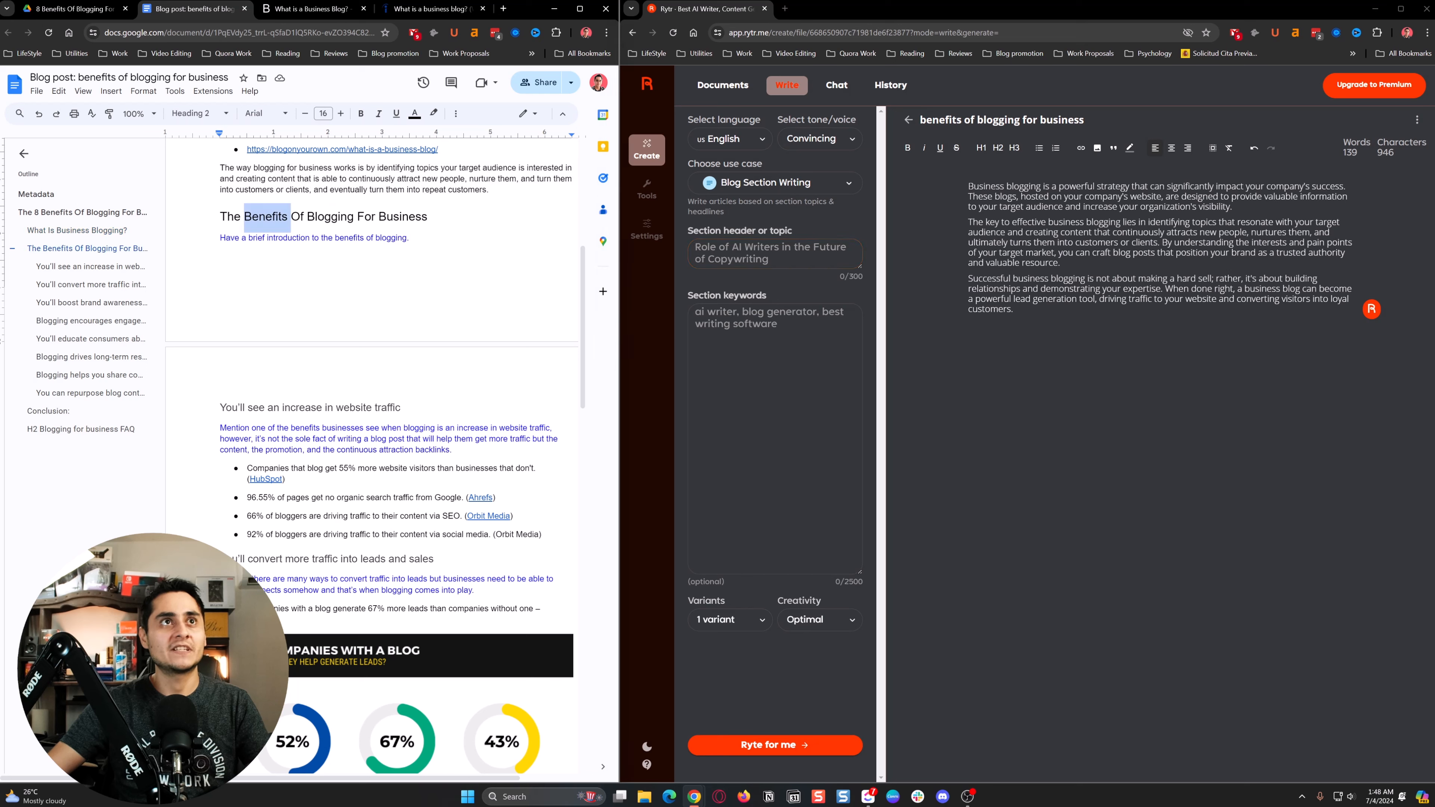
double_click(403, 217)
scroll(373, 453, down, 1)
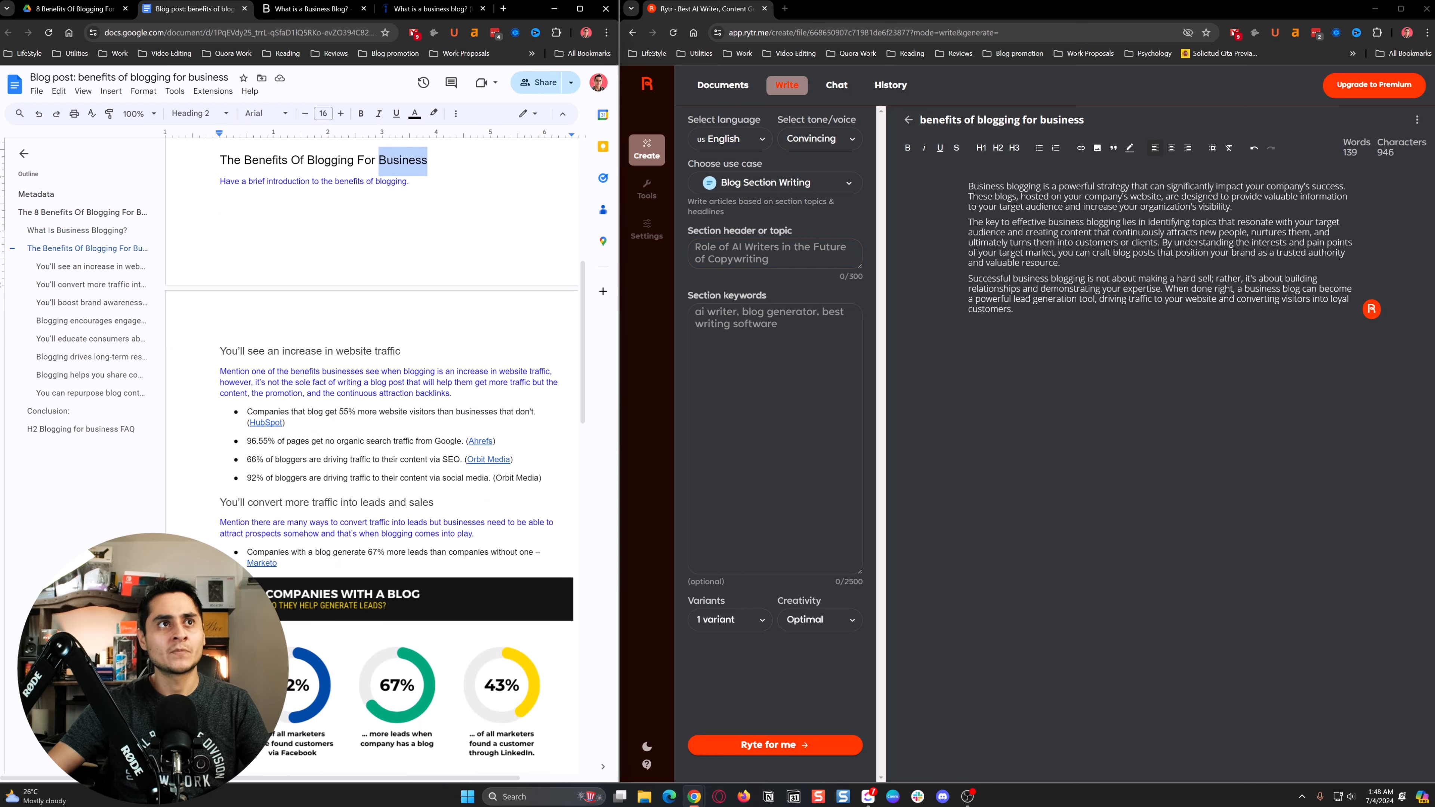
triple_click(246, 351)
key(ctrl+c)
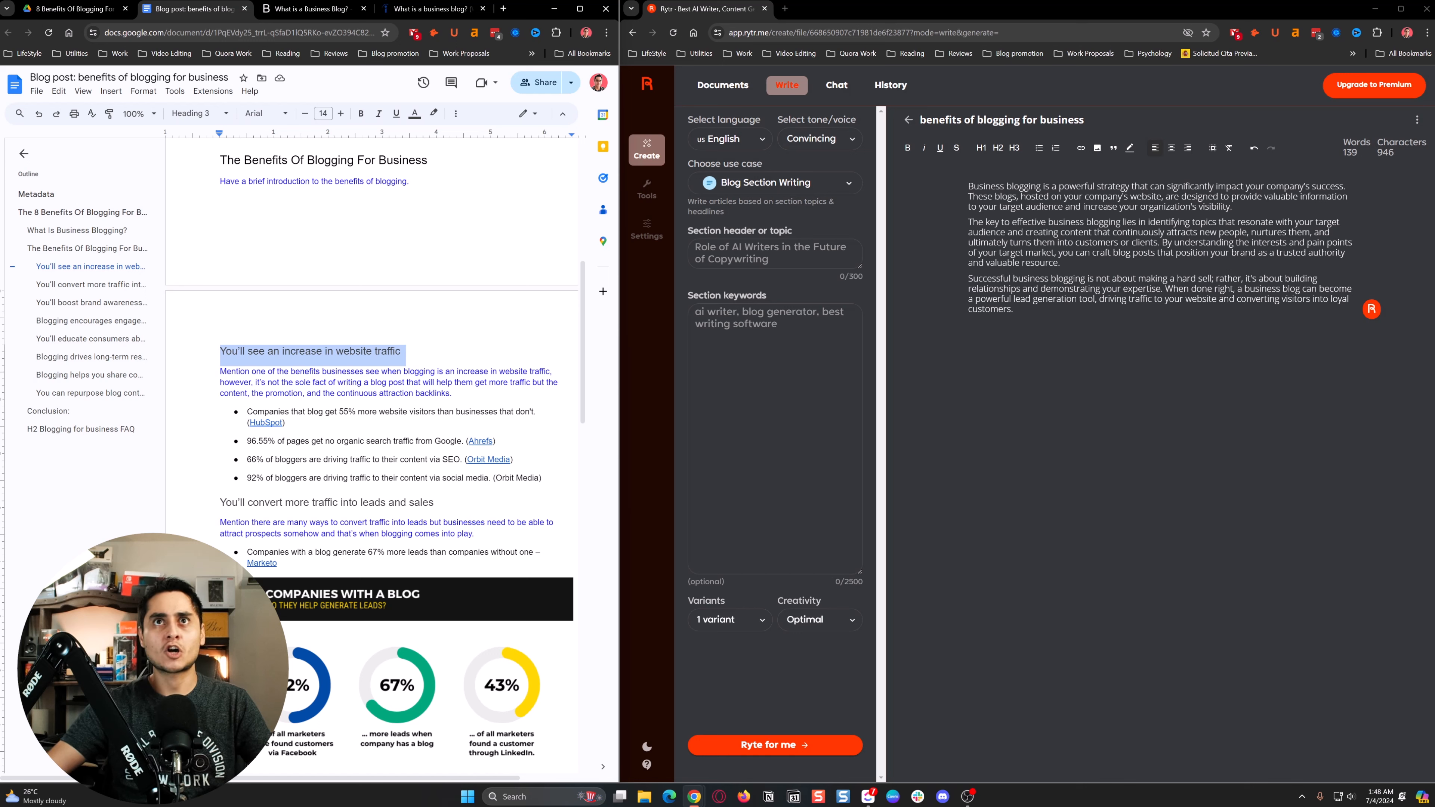
click(771, 253)
key(ctrl+v)
key(BackSpace)
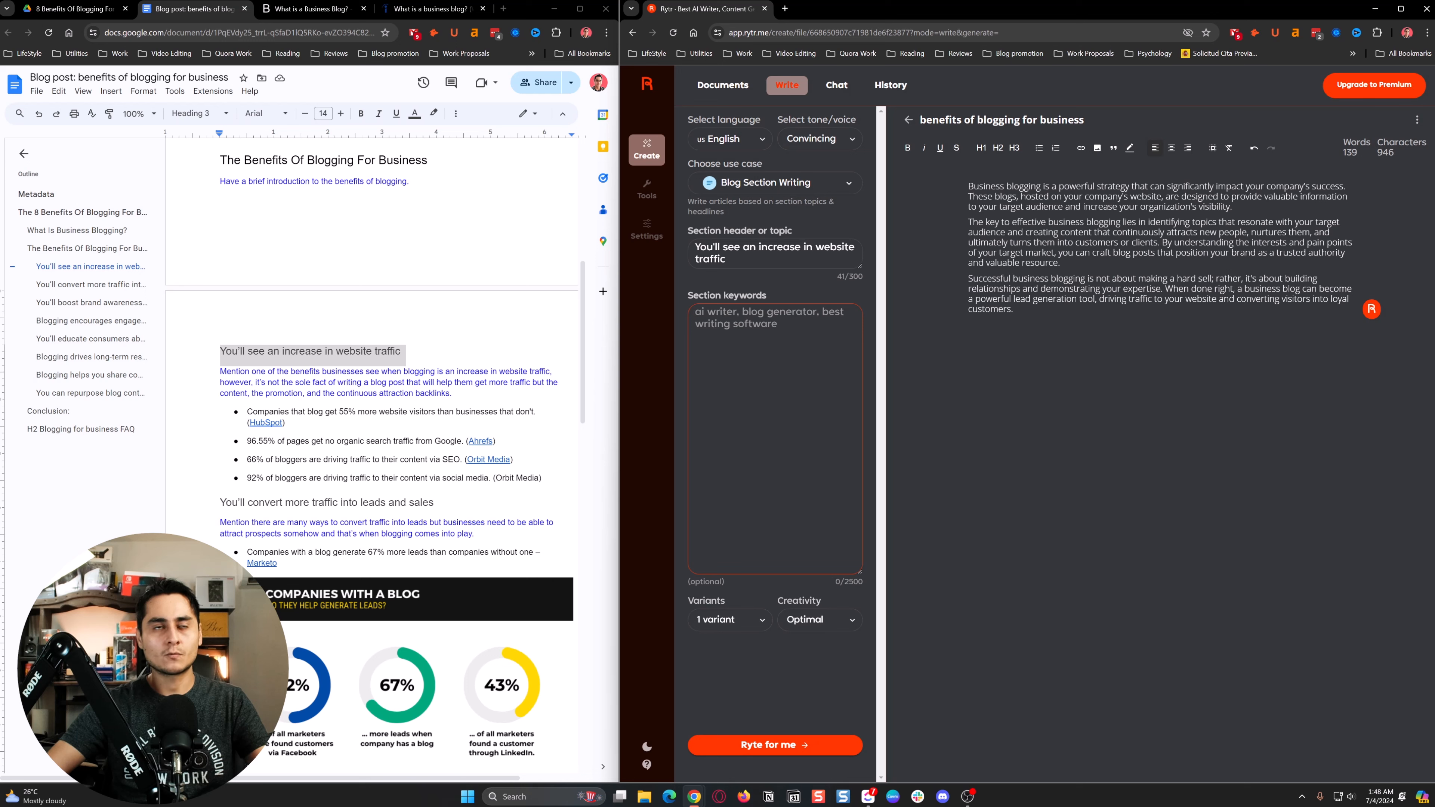
Copy the website traffic section's instruction paragraph from the outline, without the word "Mention", into the section keywords.
drag(220, 371, 452, 396)
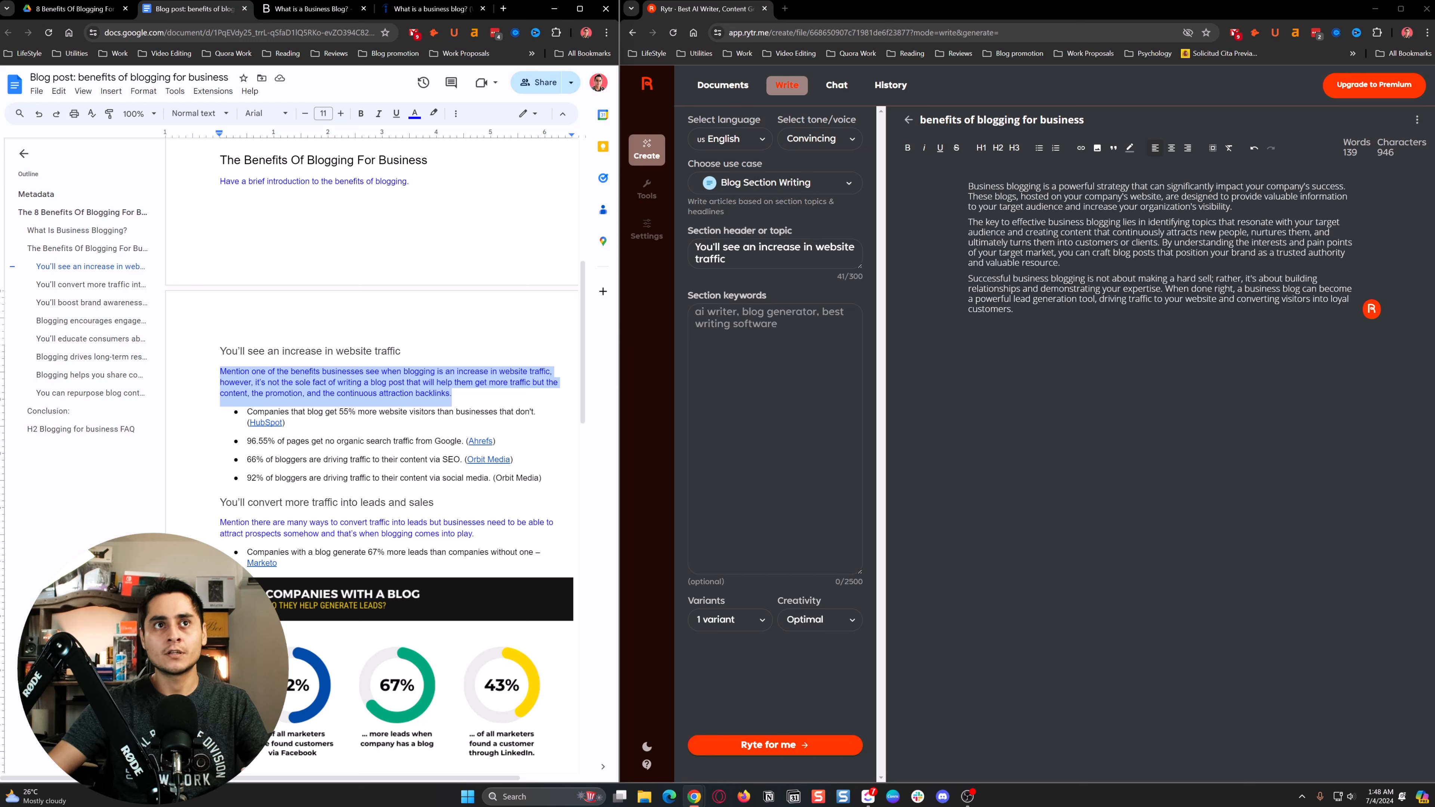
double_click(480, 441)
click(286, 422)
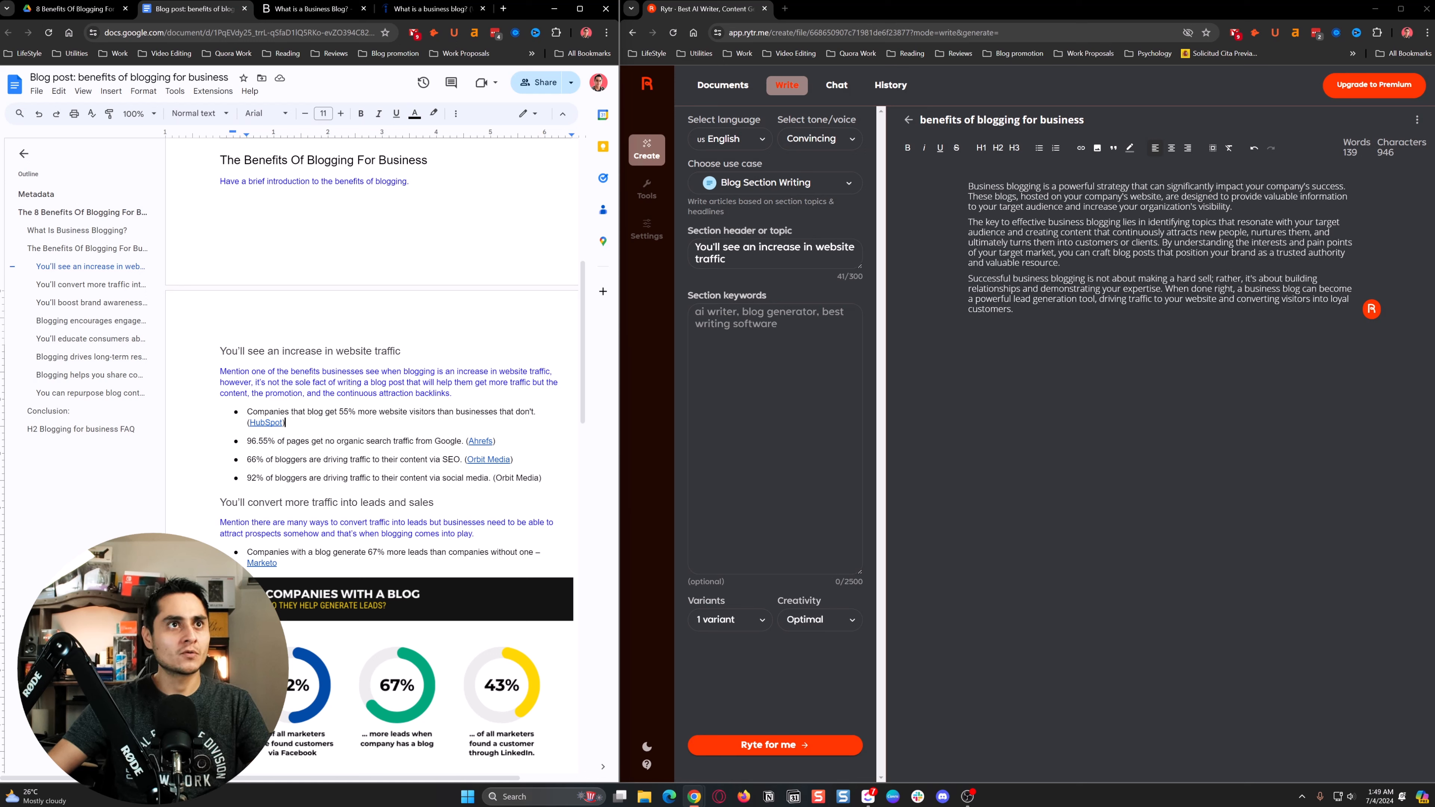
drag(252, 372, 658, 397)
key(ctrl+c)
click(774, 453)
key(ctrl+v)
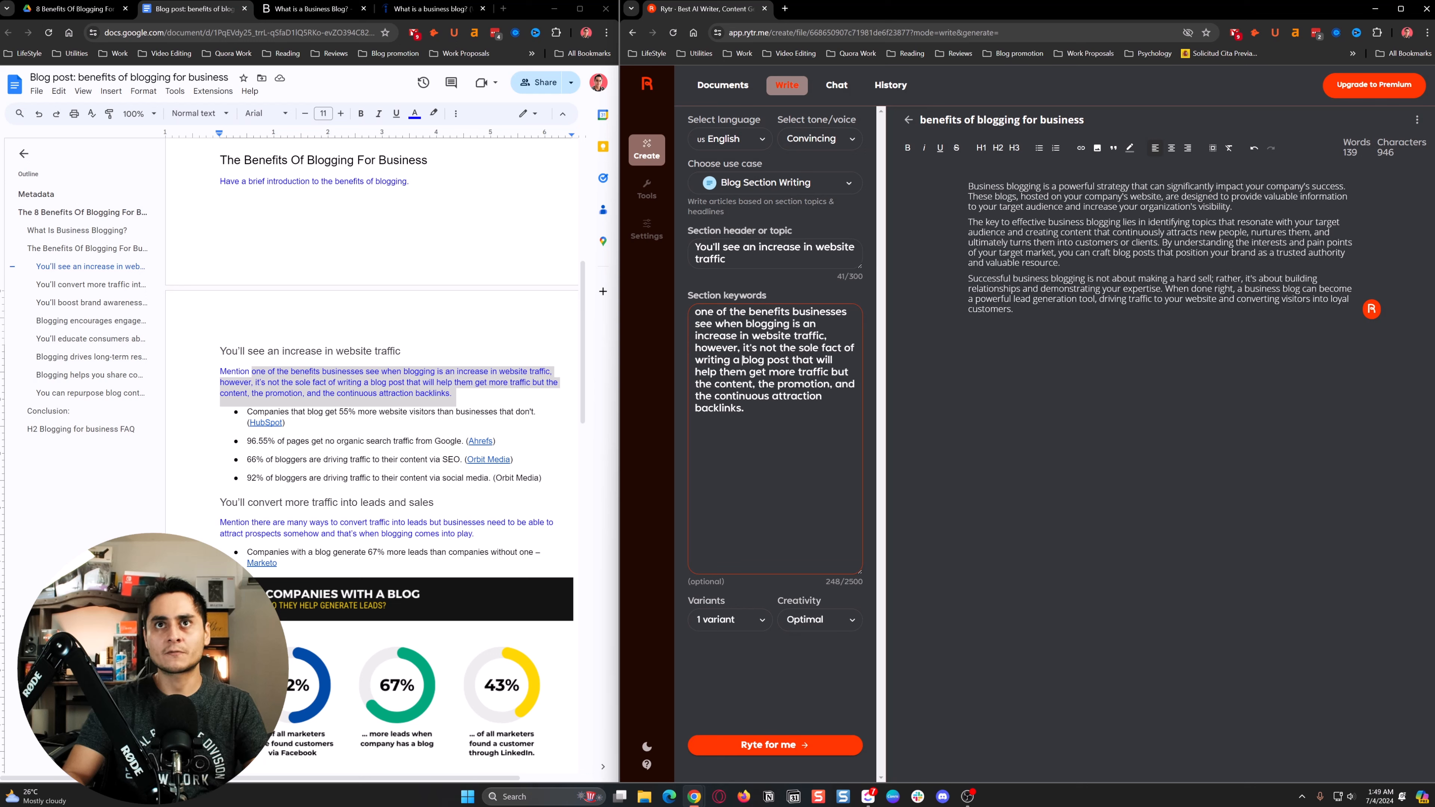
Change "them" to "you" in the section keywords and end the passage with a comma after "backlinks".
key(BackSpace)
key(BackSpace)
key(BackSpace)
key(BackSpace)
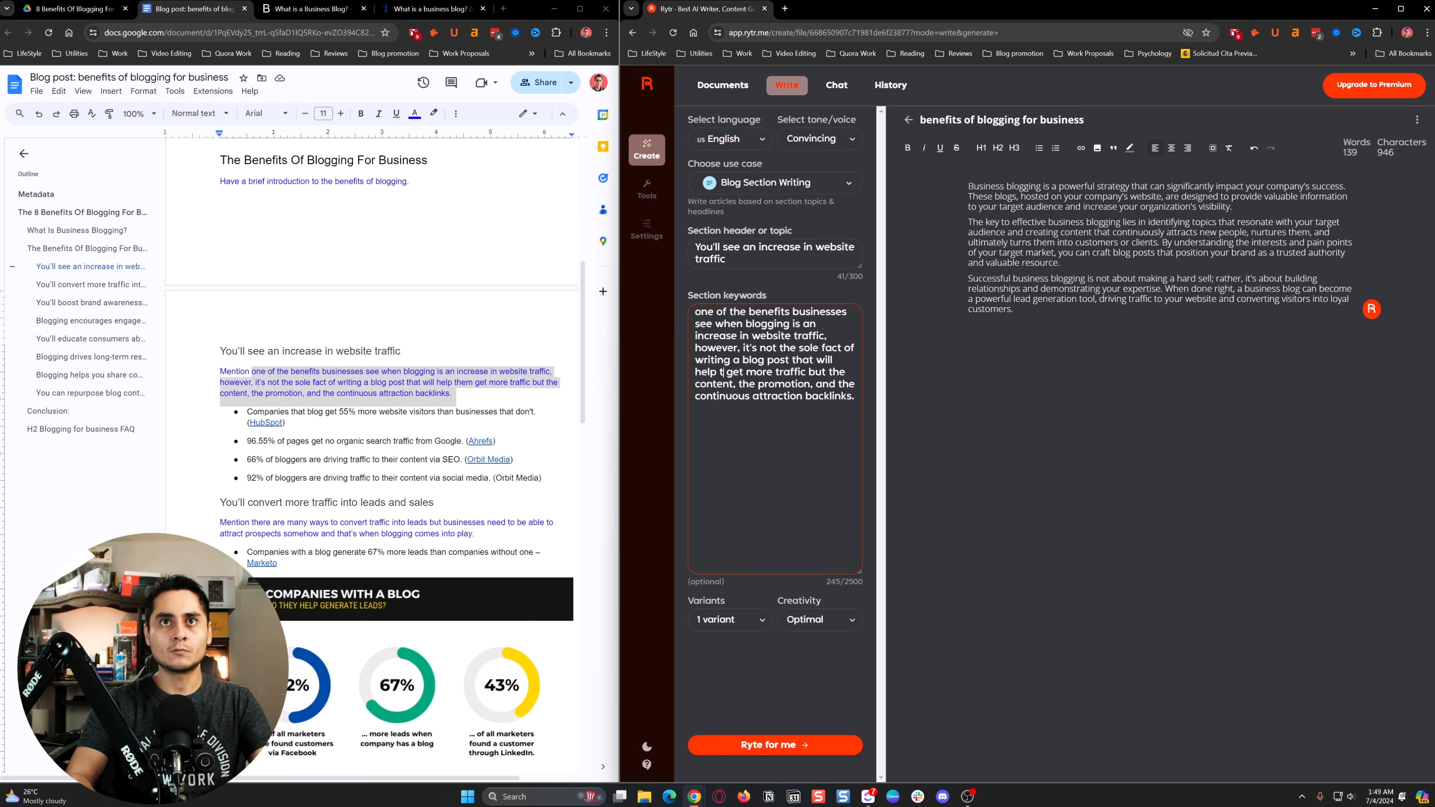
text(you)
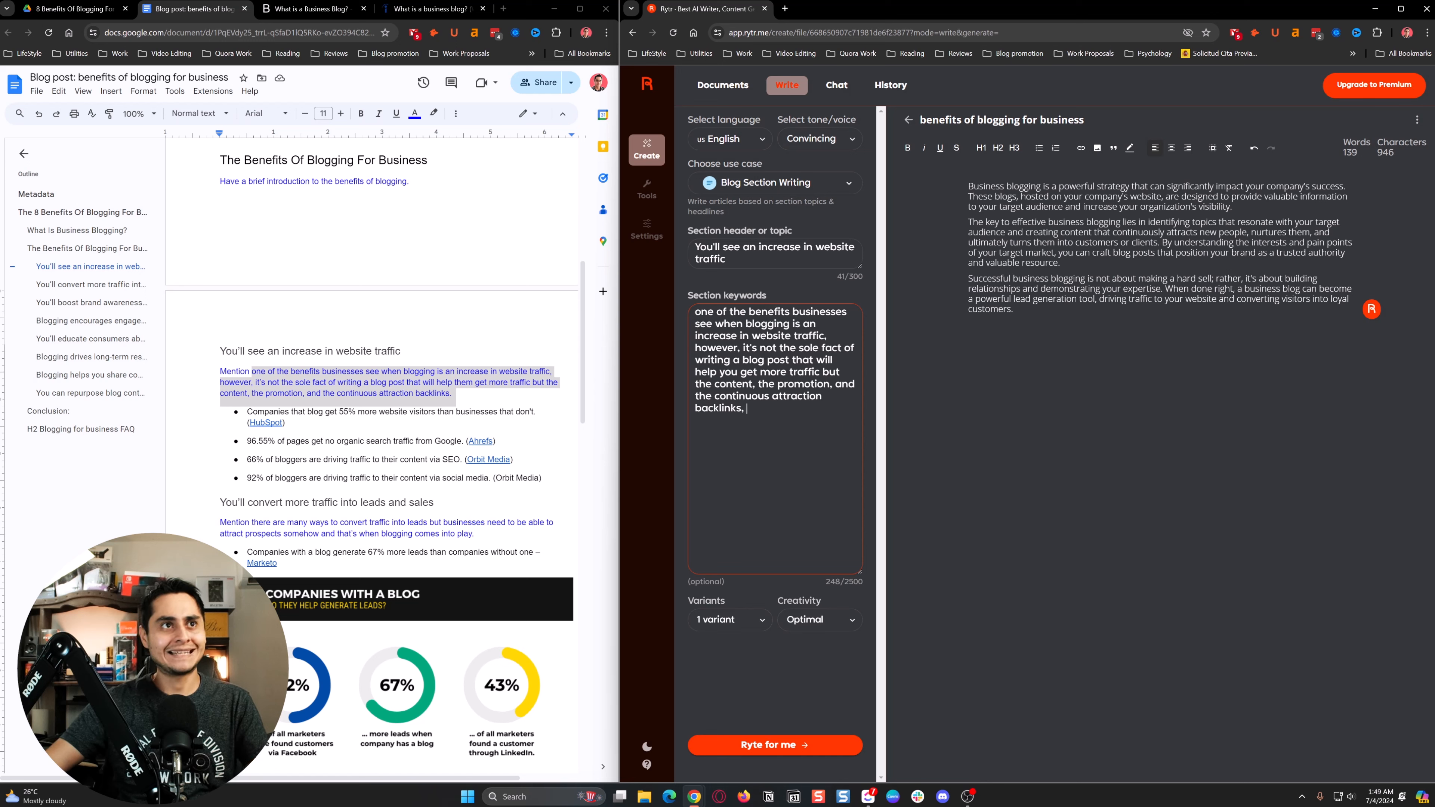
Append "According to Hubspot," and the quoted statistic that companies that blog get 55% more website visitors to the section keywords.
click(287, 425)
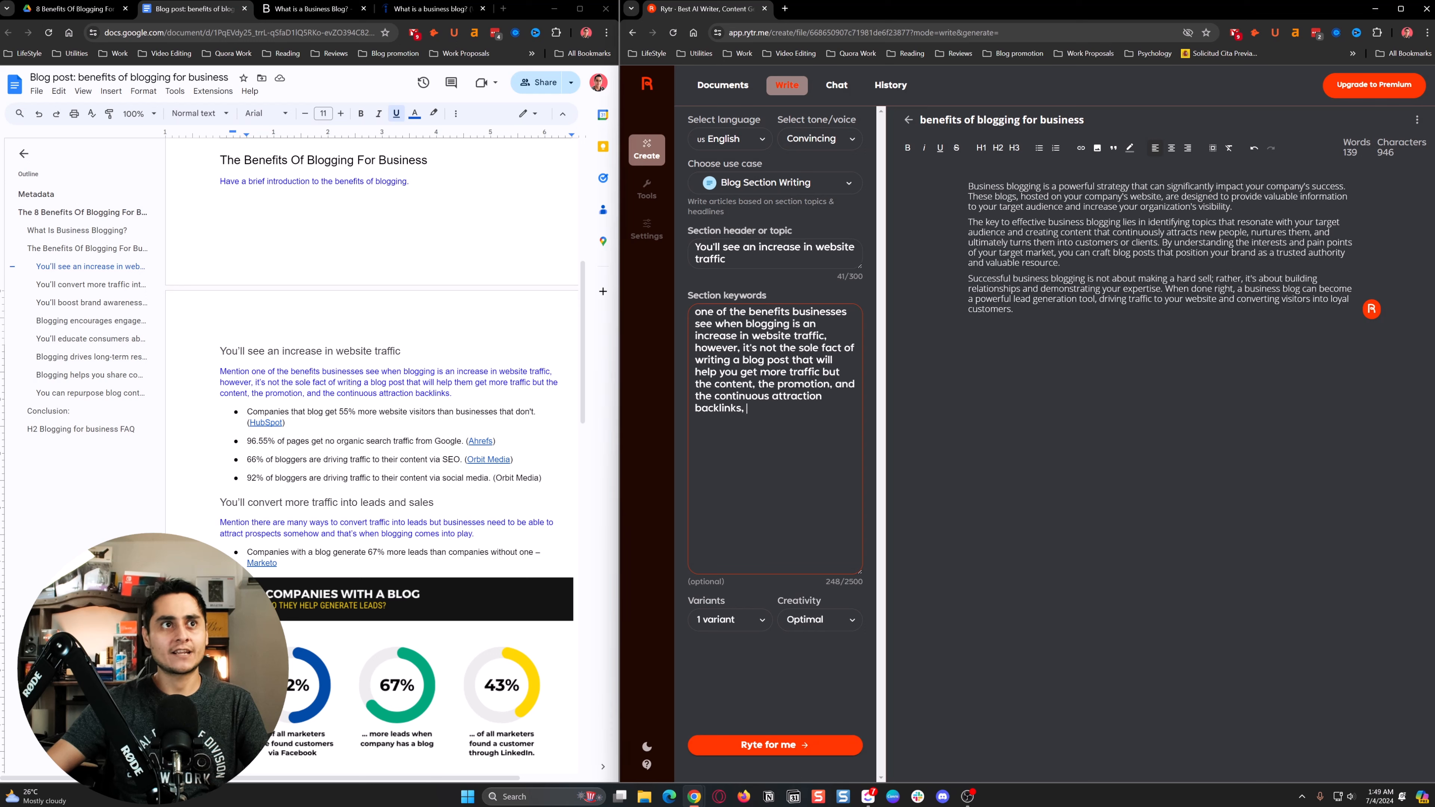
text(A)
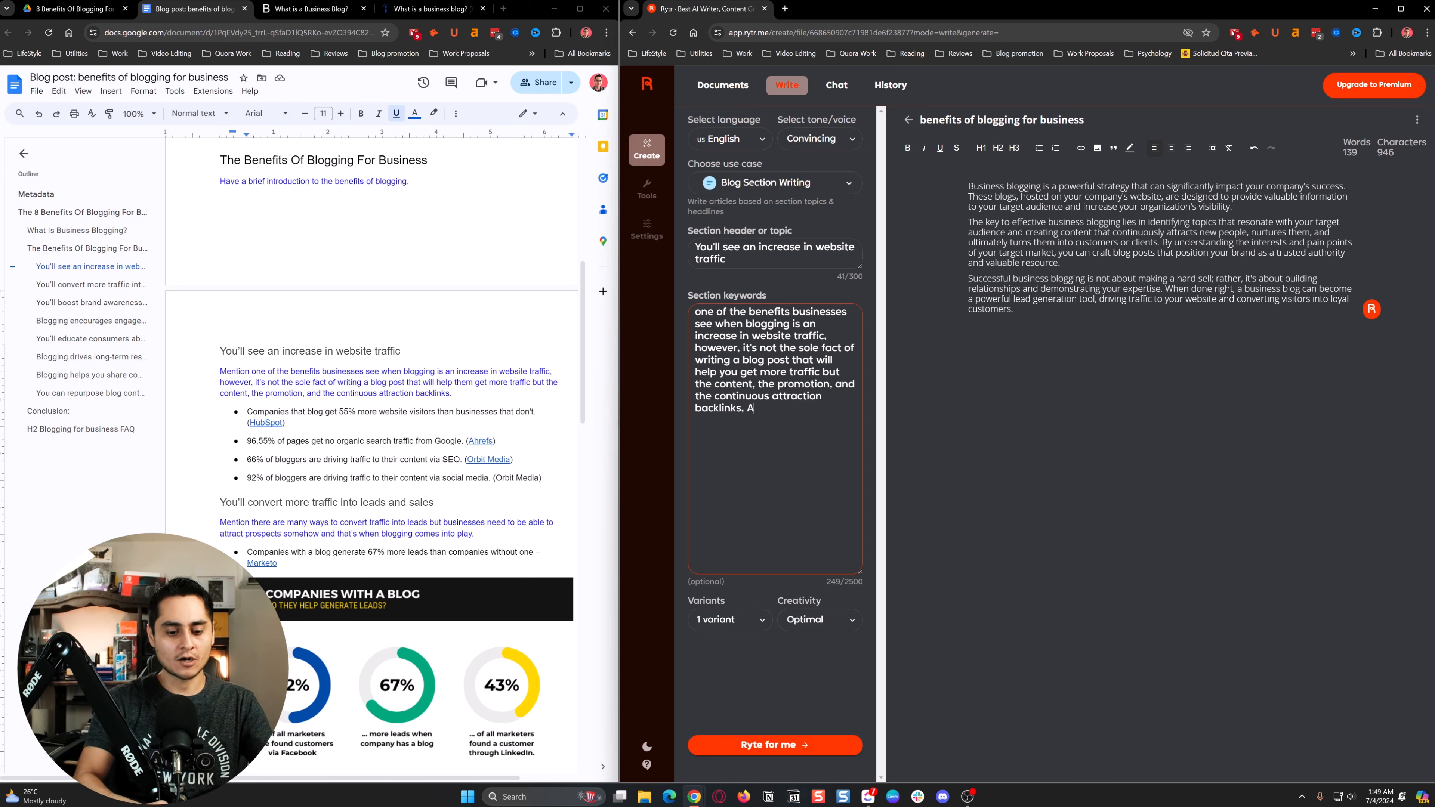
text(ccording to )
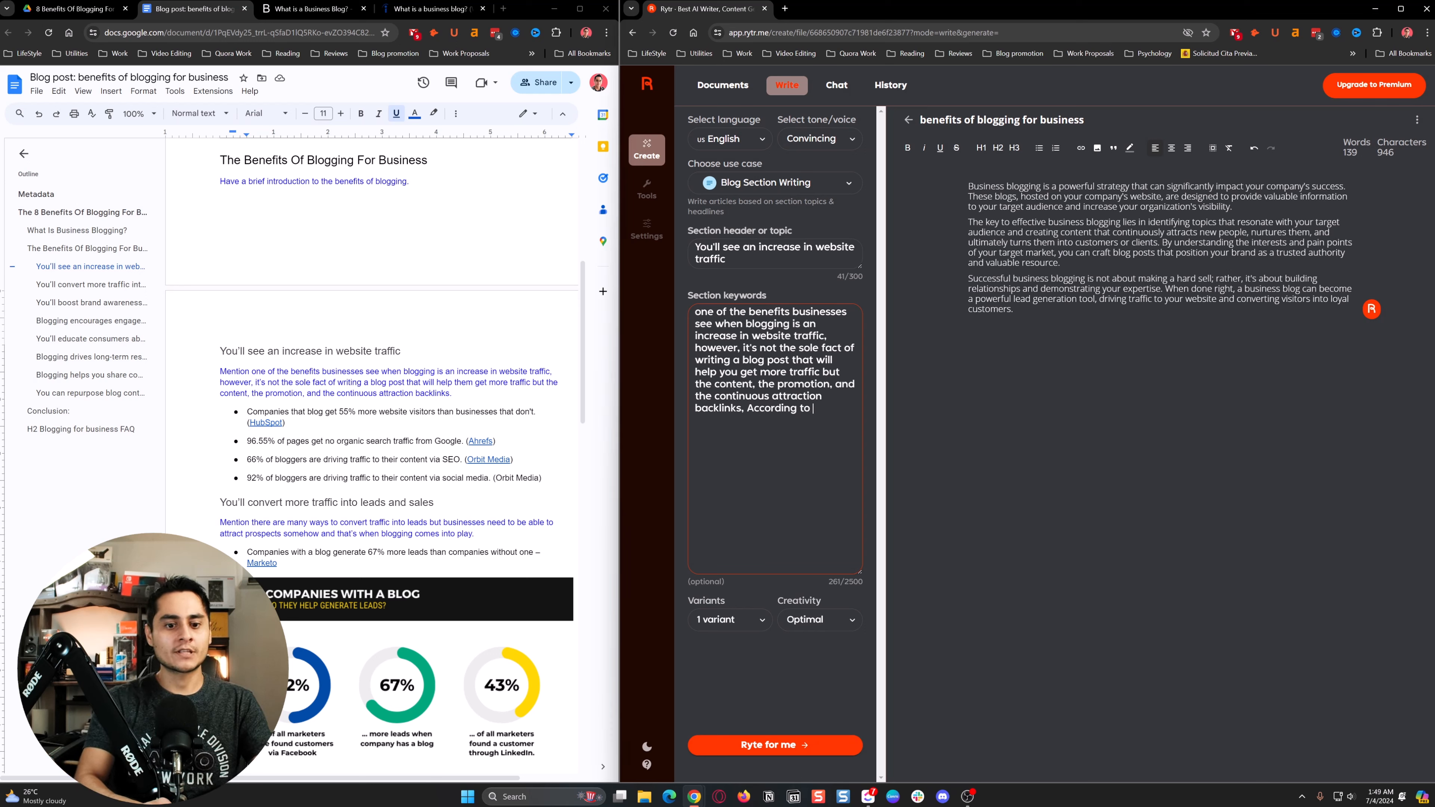
text(Hubspot,)
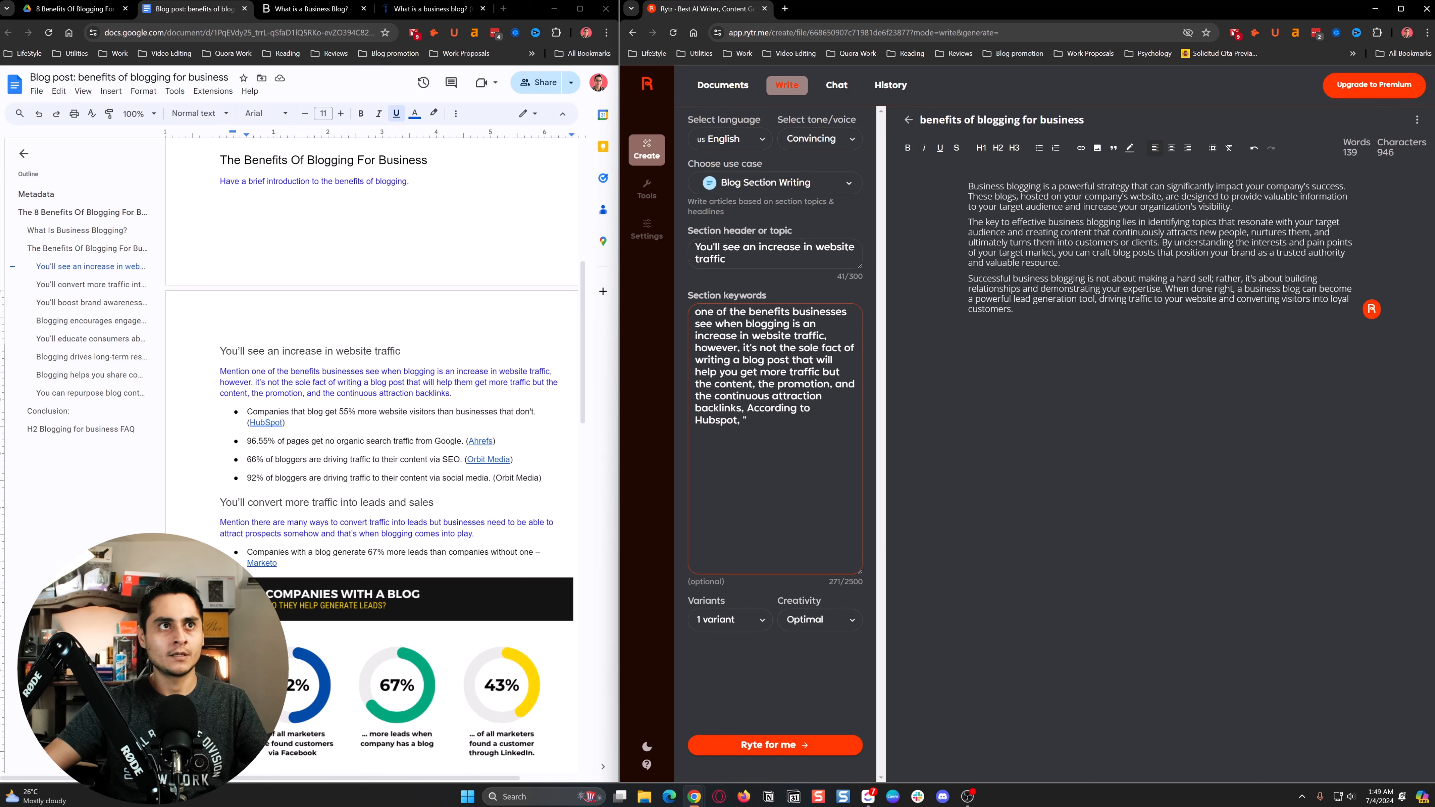
drag(247, 413, 535, 414)
key(ctrl+c)
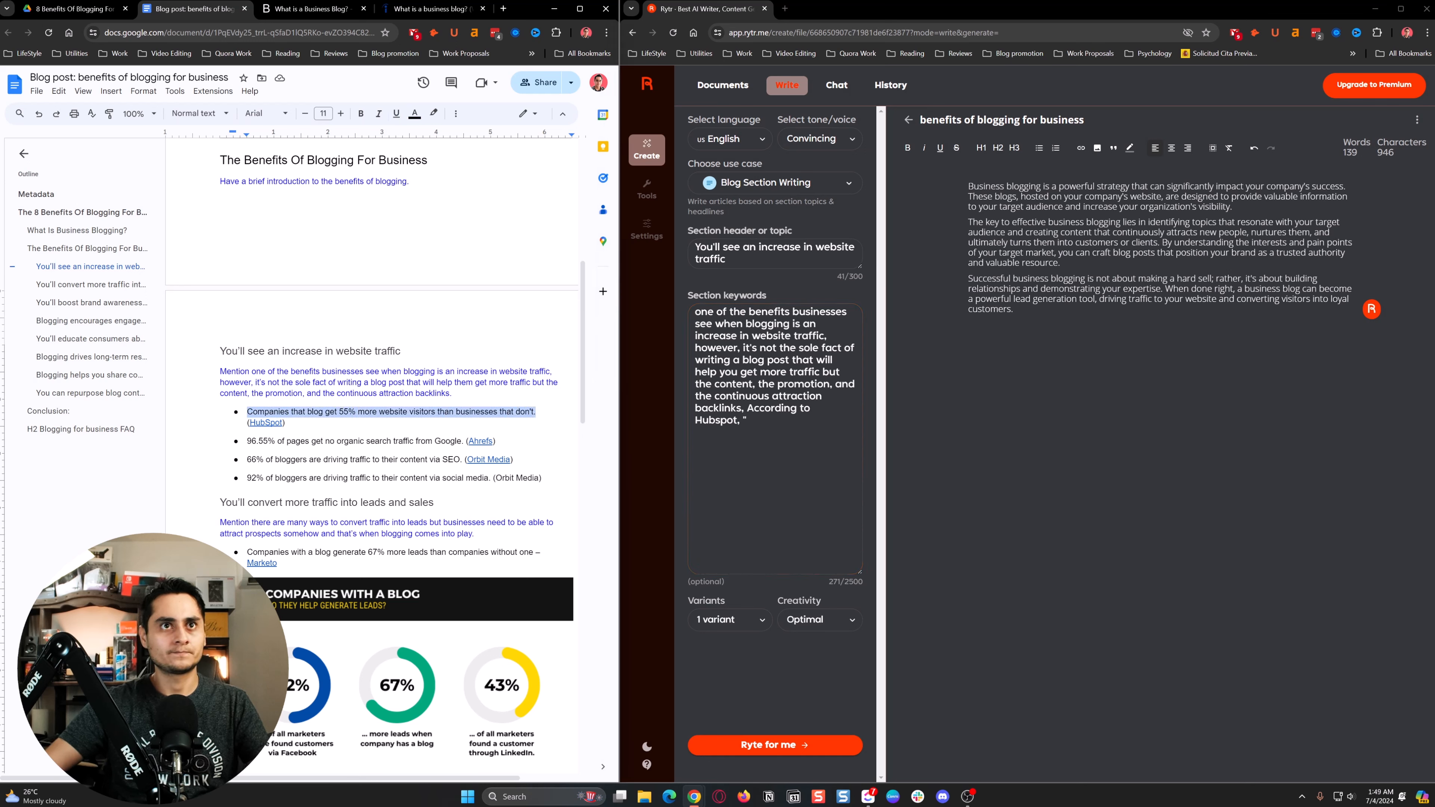
double_click(748, 421)
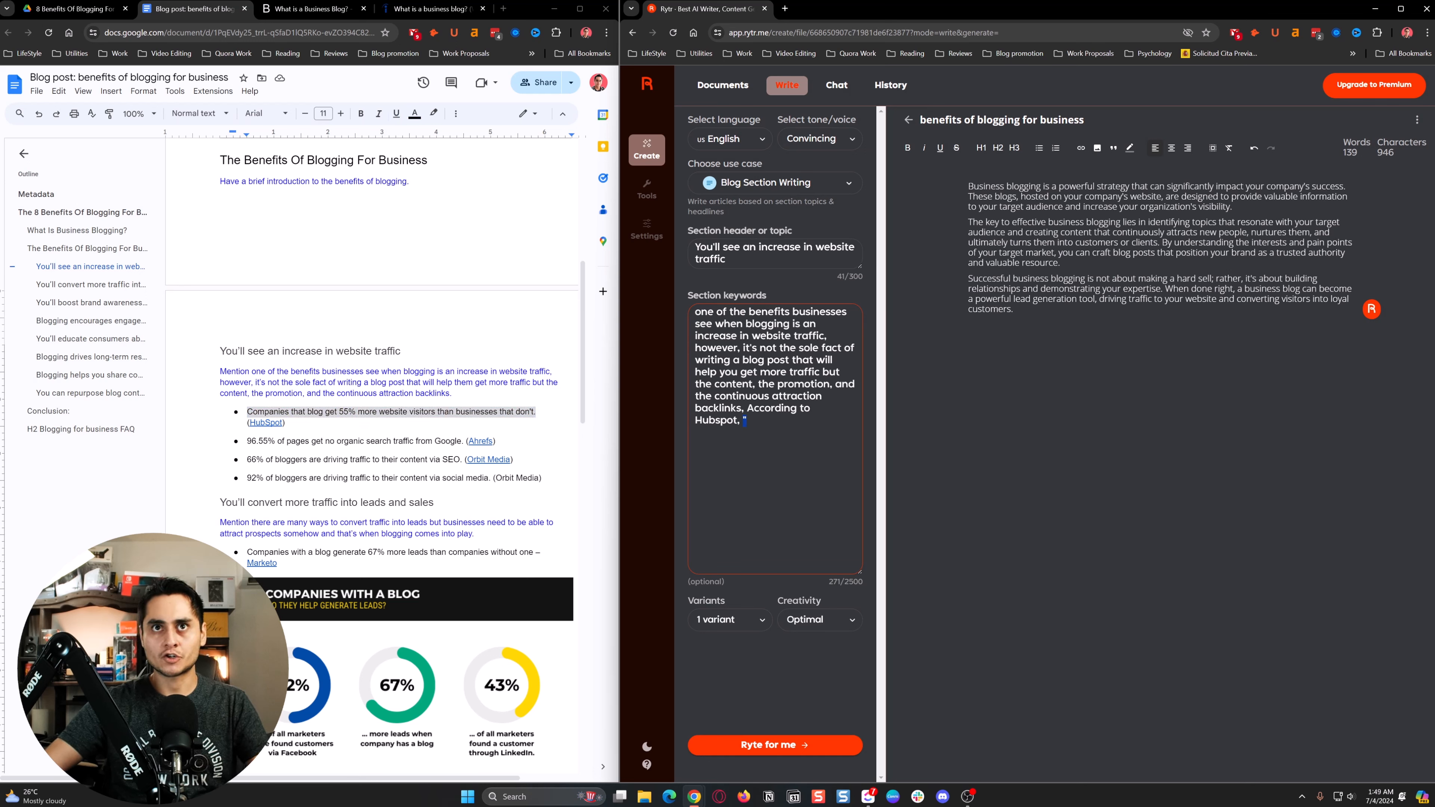
key(ctrl+v)
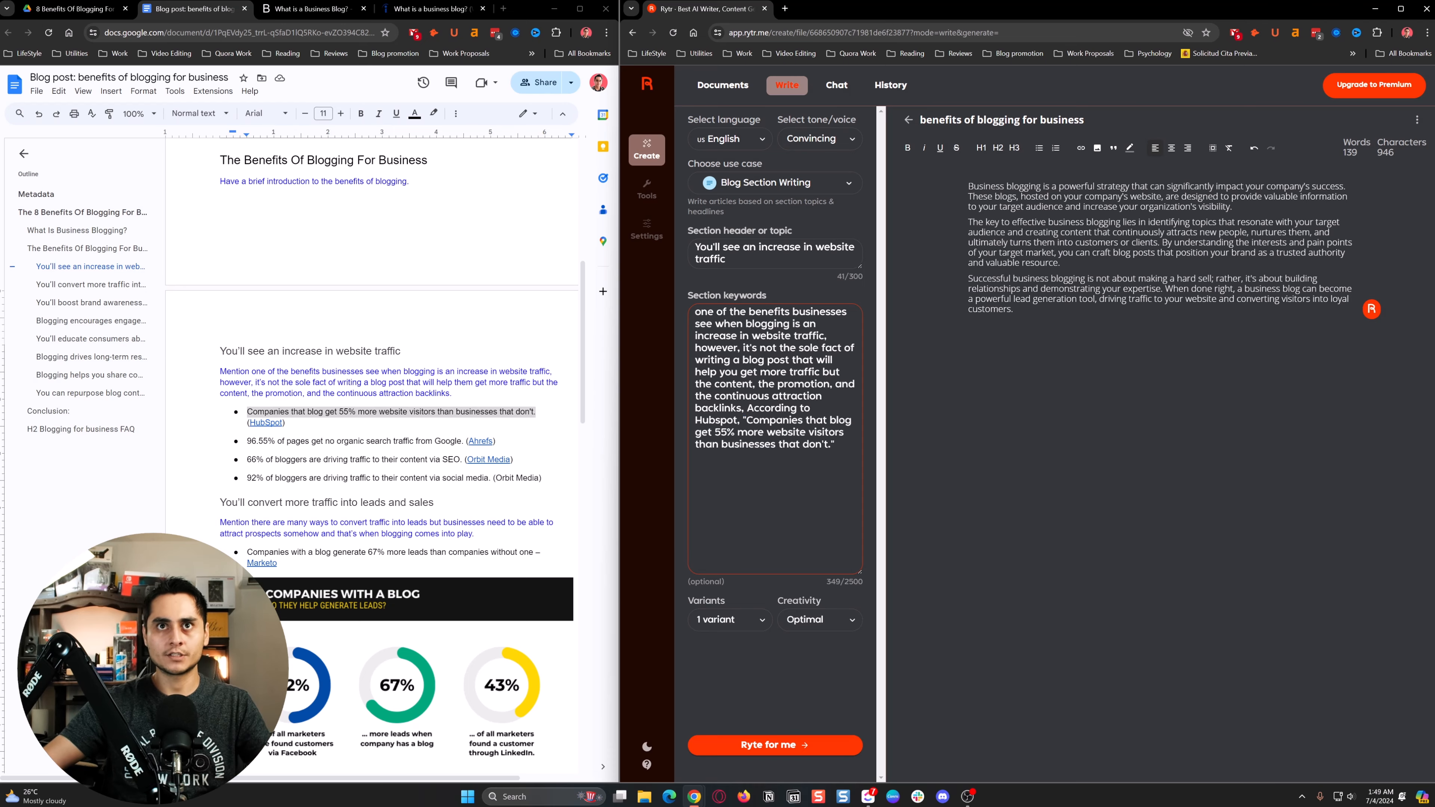
drag(746, 421, 753, 421)
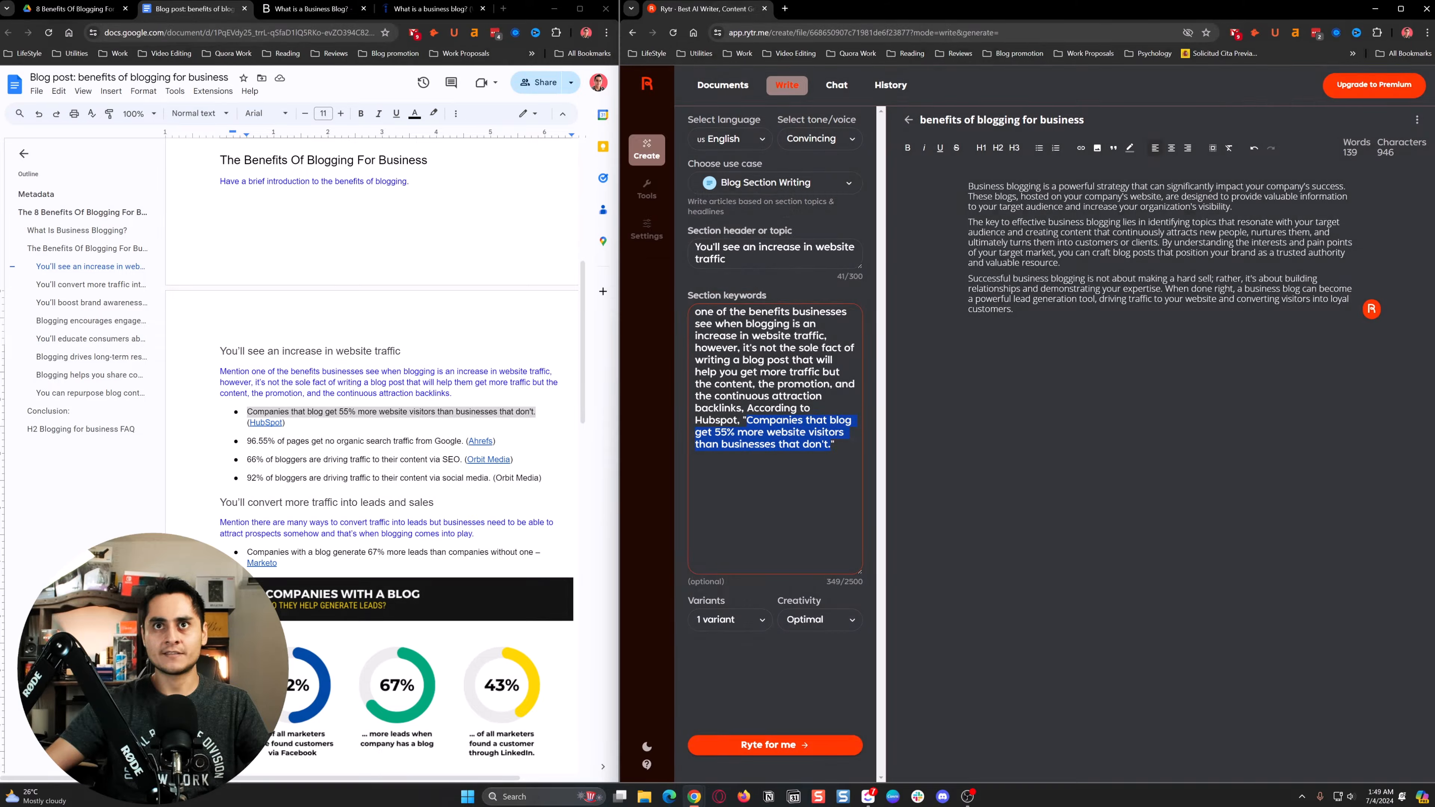
click(832, 445)
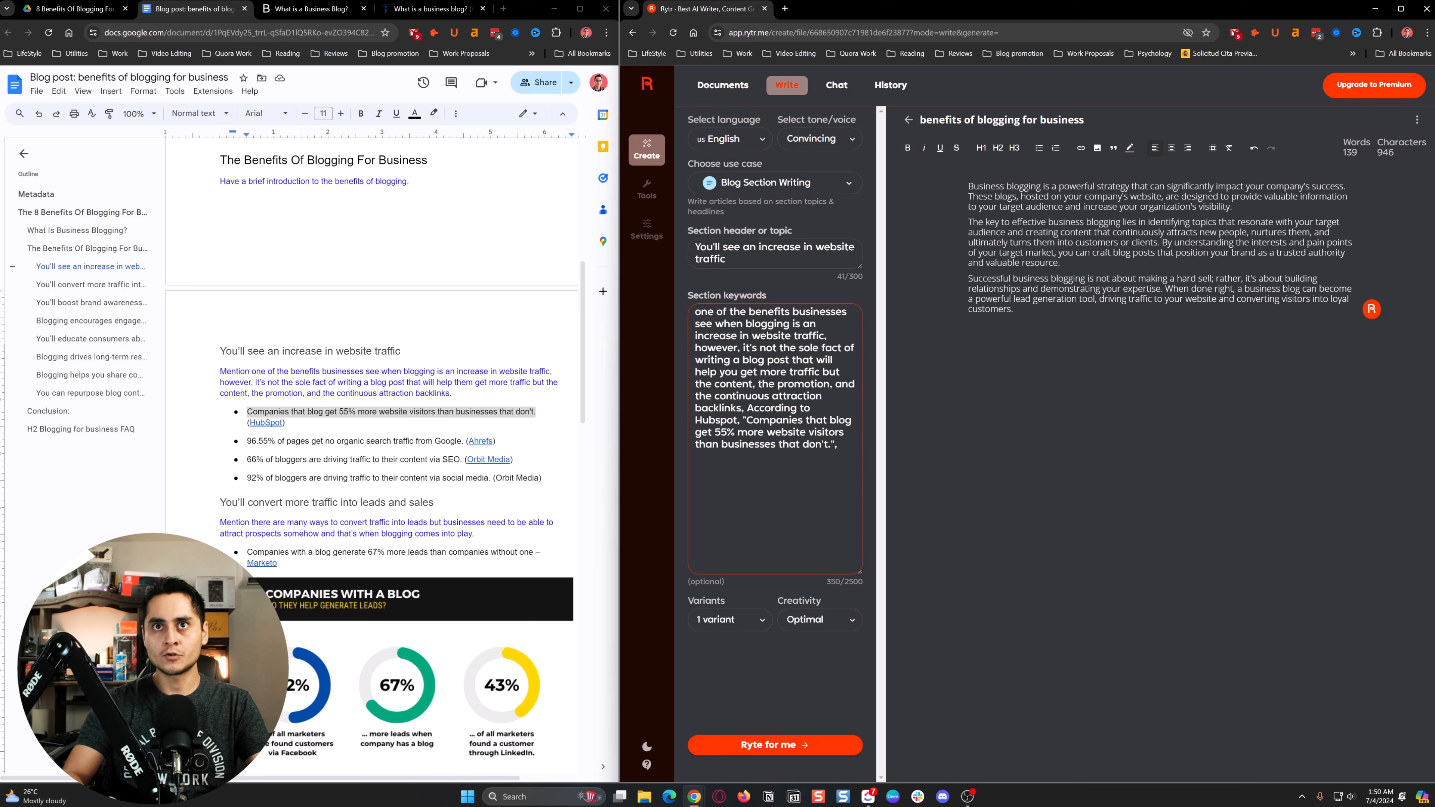
Append "According to Ahrefs," and the outline's quoted statistic "96.55% of pages get no organic search traffic from Google." to the section keywords.
text(According)
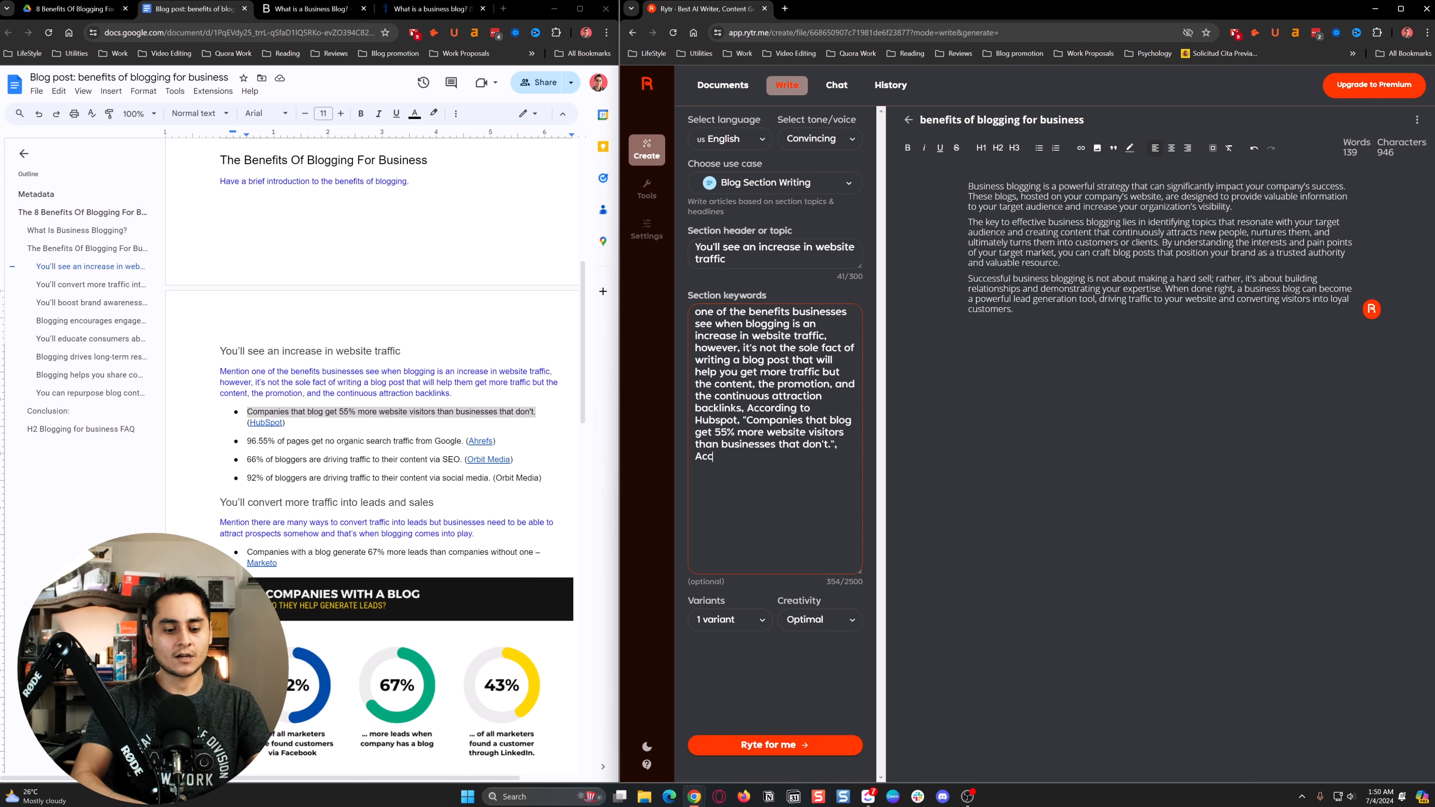
text( to)
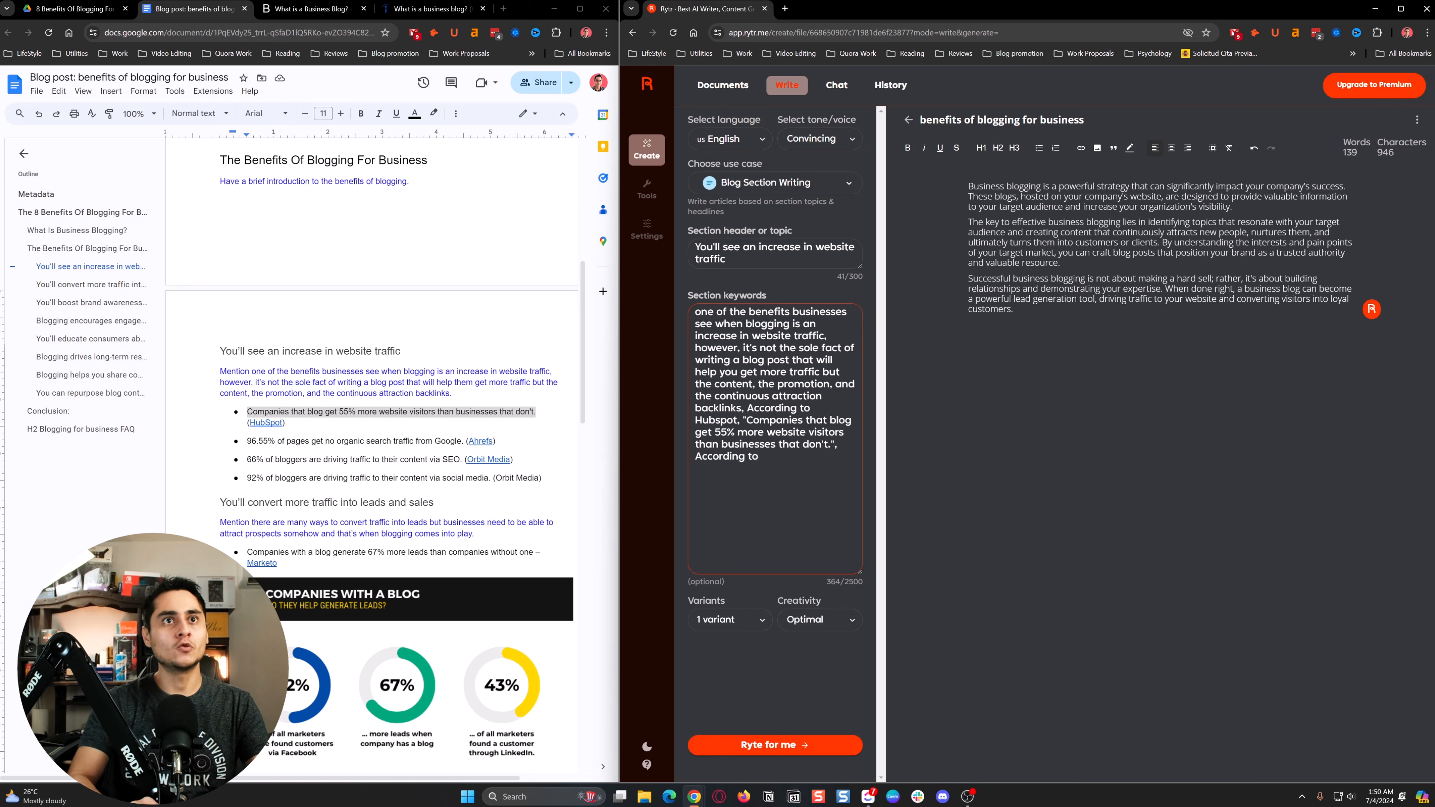
click(481, 442)
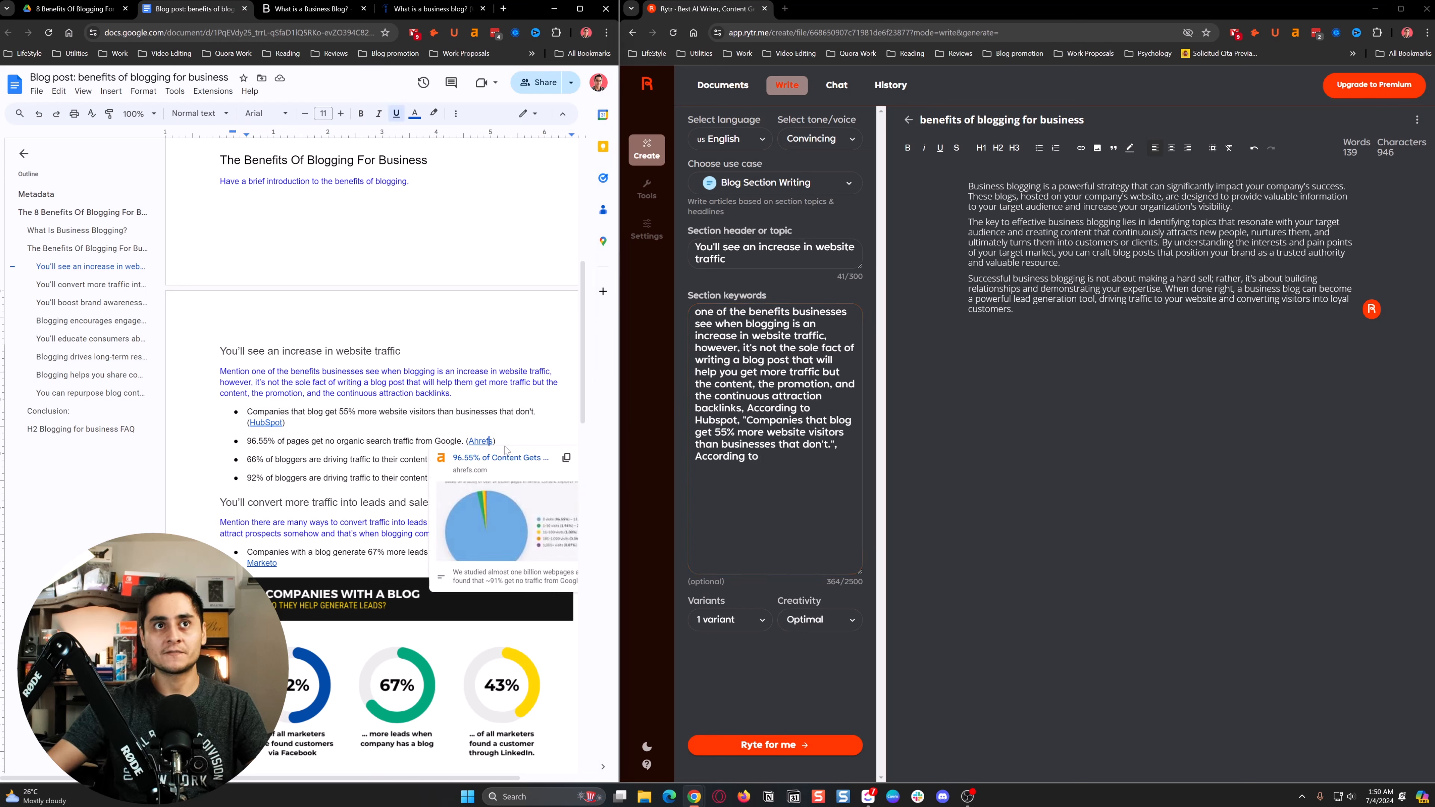
double_click(761, 457)
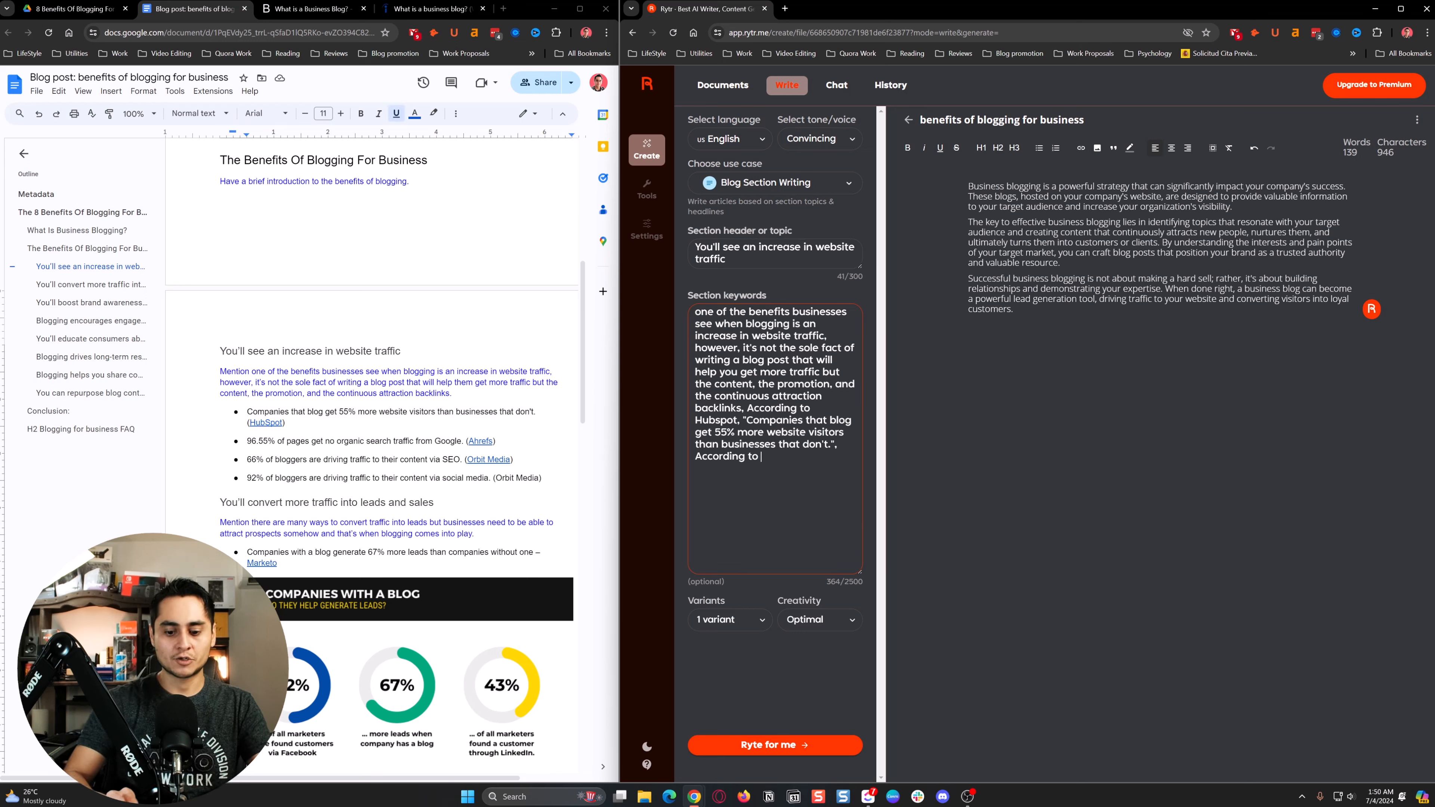
text(Ahrefs)
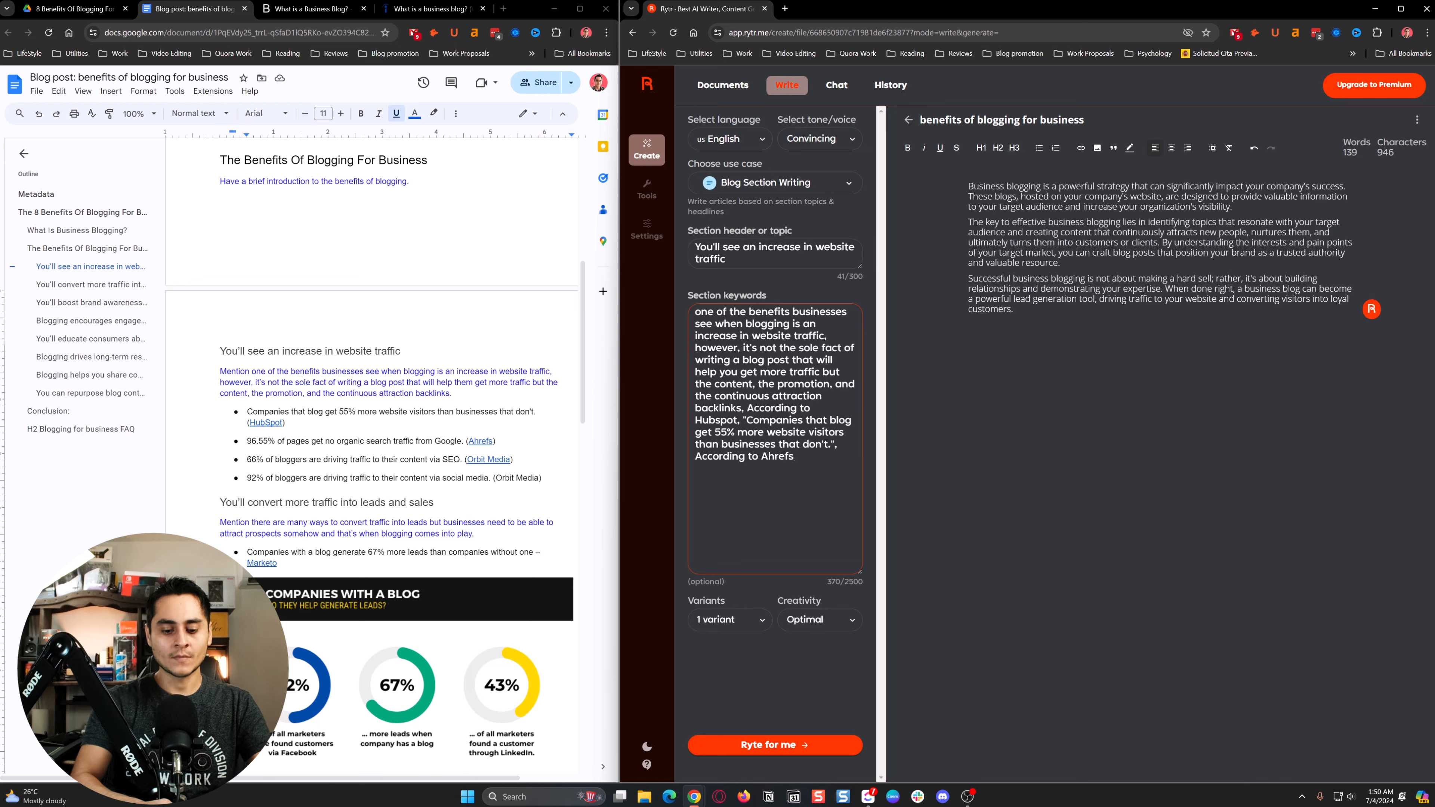
text(, ")
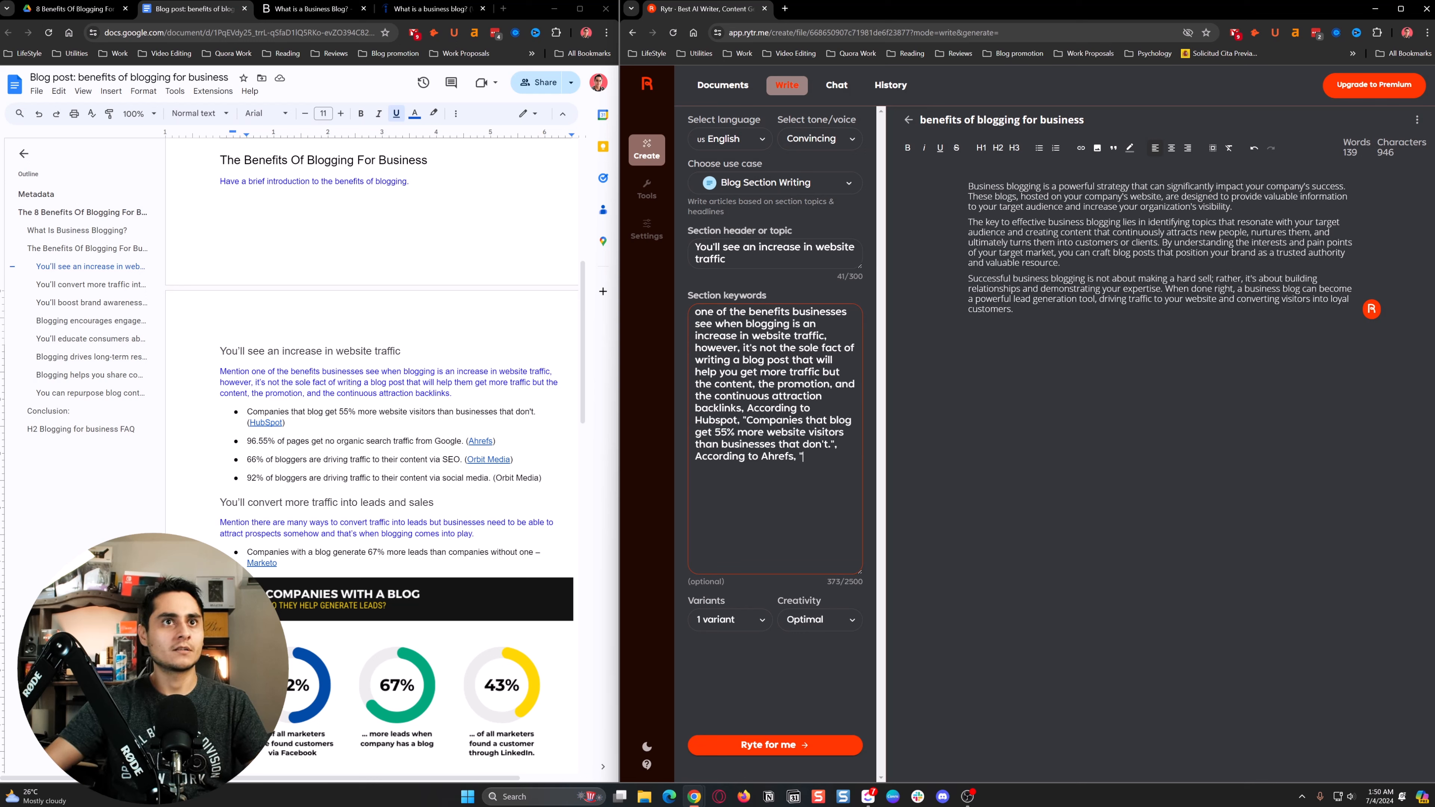
mouse_move(247, 441)
mouse_down()
mouse_move(464, 441)
mouse_move(271, 461)
mouse_move(247, 443)
mouse_up()
click(464, 441)
key(ctrl+c)
key(alt+Tab)
key(ctrl+v)
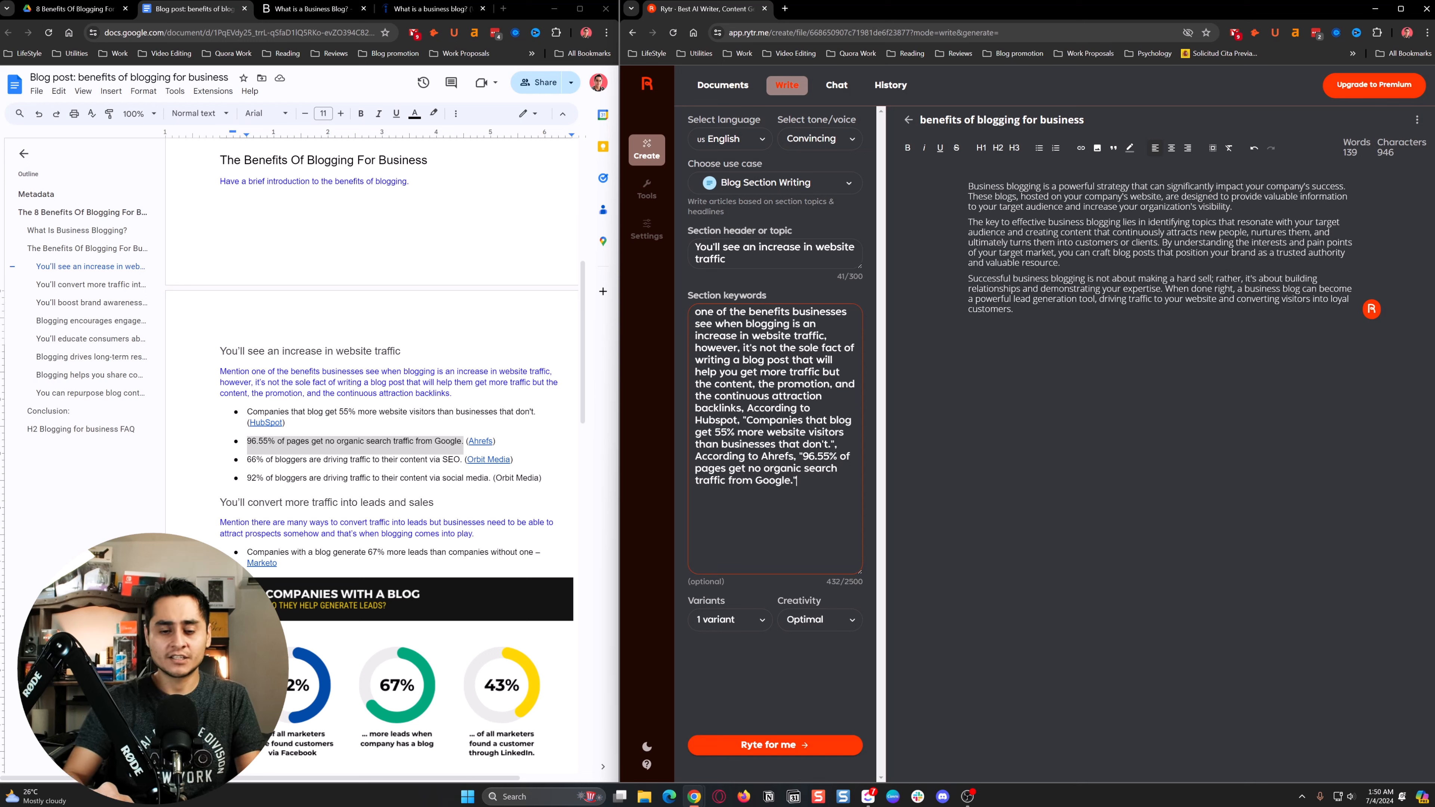
Append "According to Orbit Media," and the quoted statistic "66% of bloggers are driving traffic to their content via SEO." to the section keywords.
text(According to)
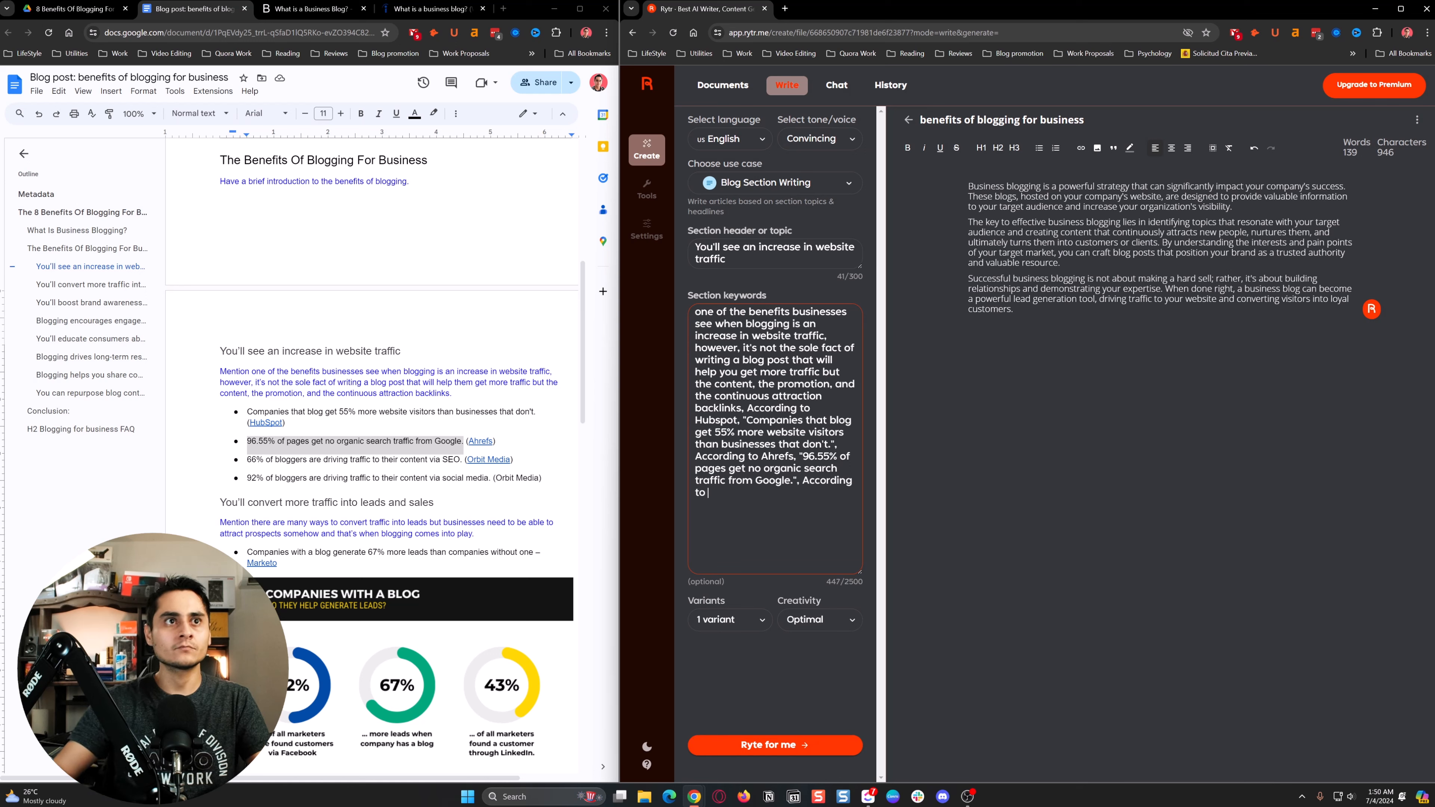
mouse_move(247, 460)
mouse_down()
mouse_move(463, 460)
mouse_move(247, 460)
mouse_up()
click(463, 460)
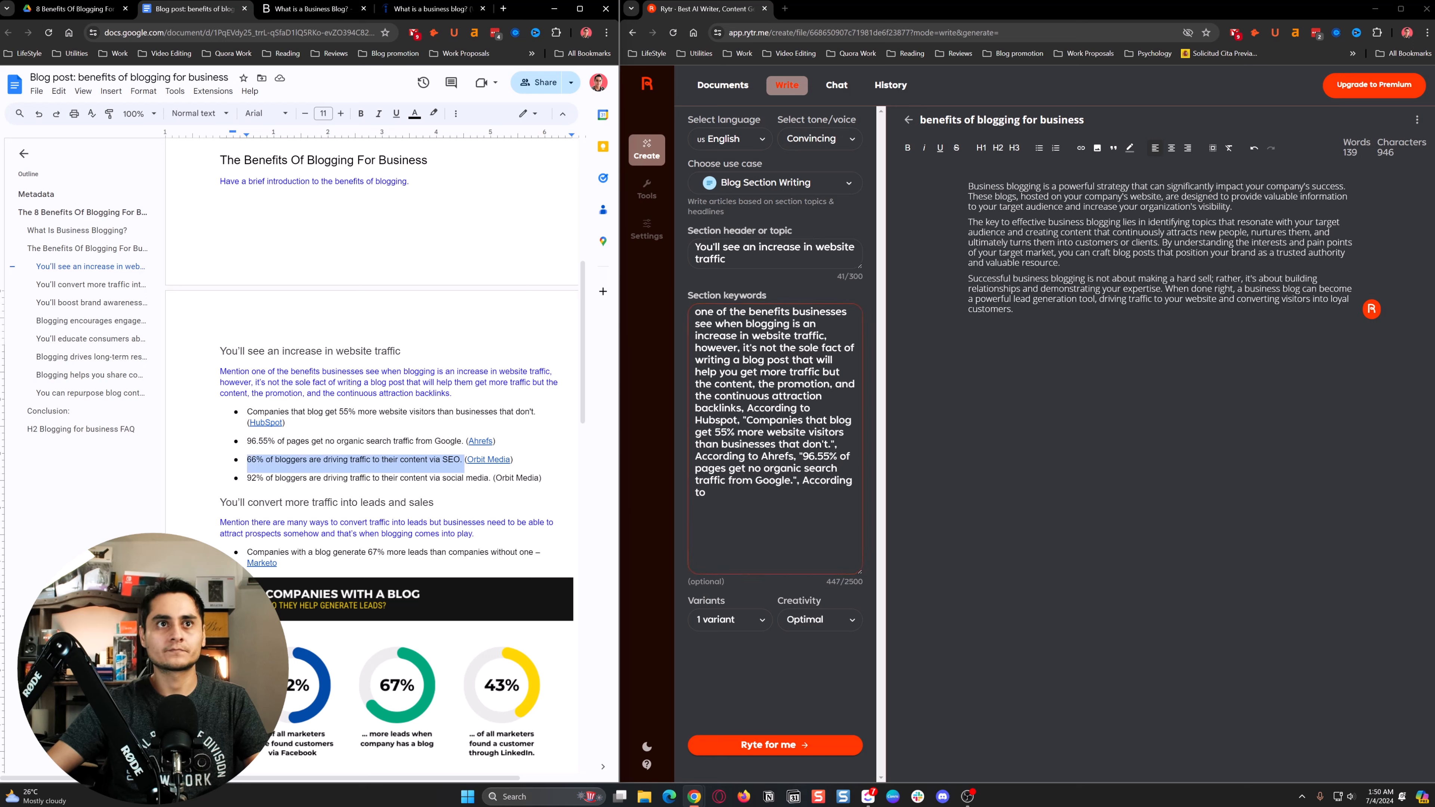
click(708, 493)
text(Or)
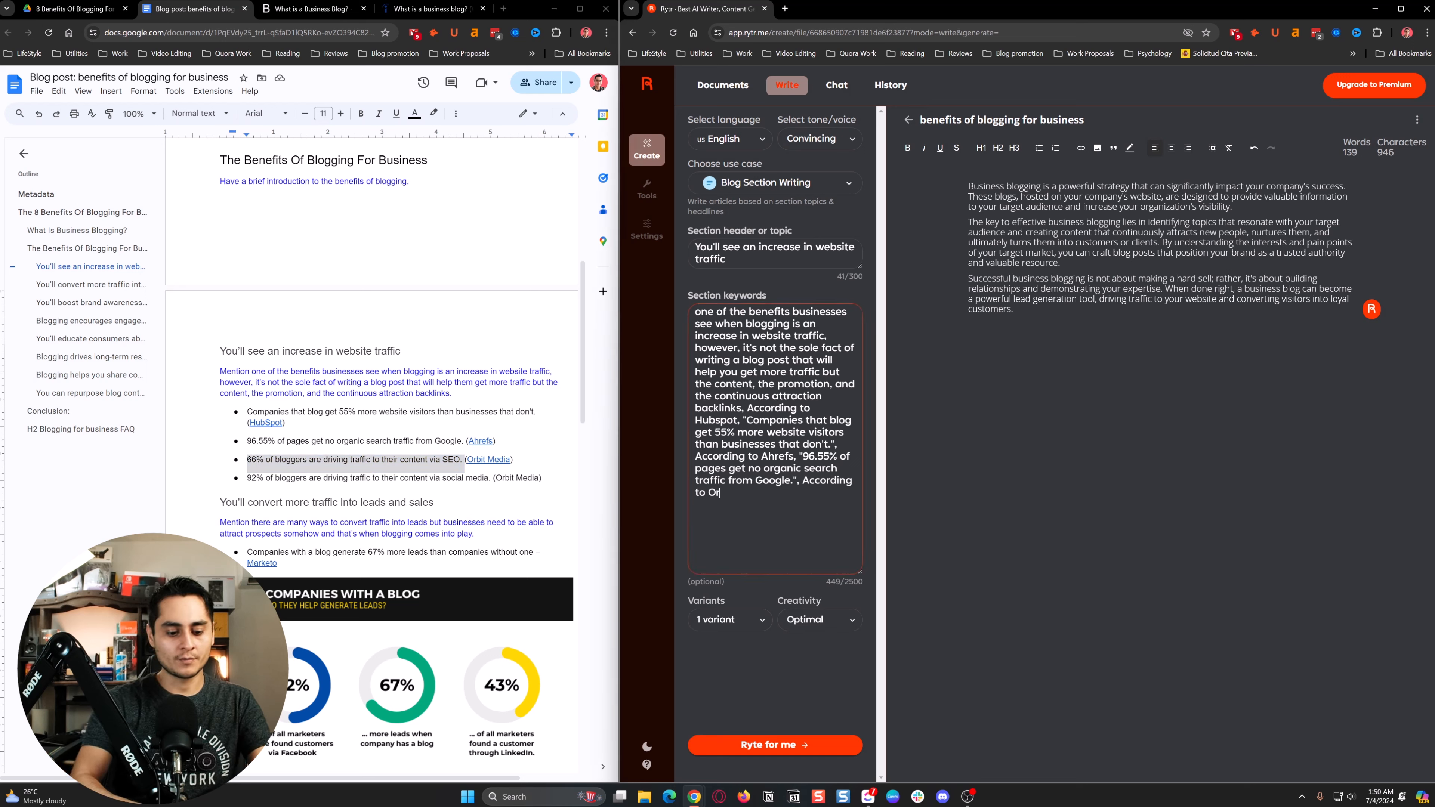
text(bit Media, ")
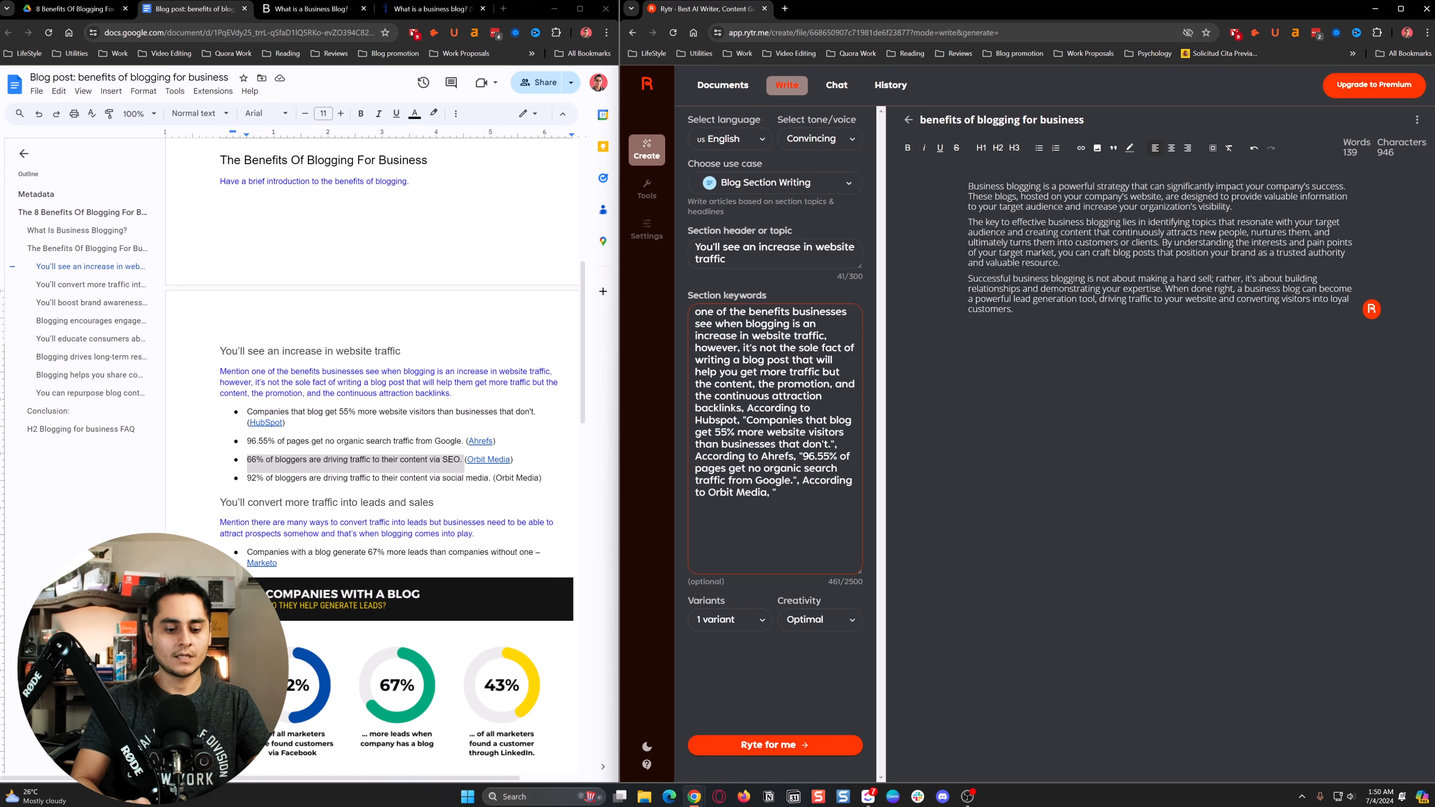
key(ctrl+v)
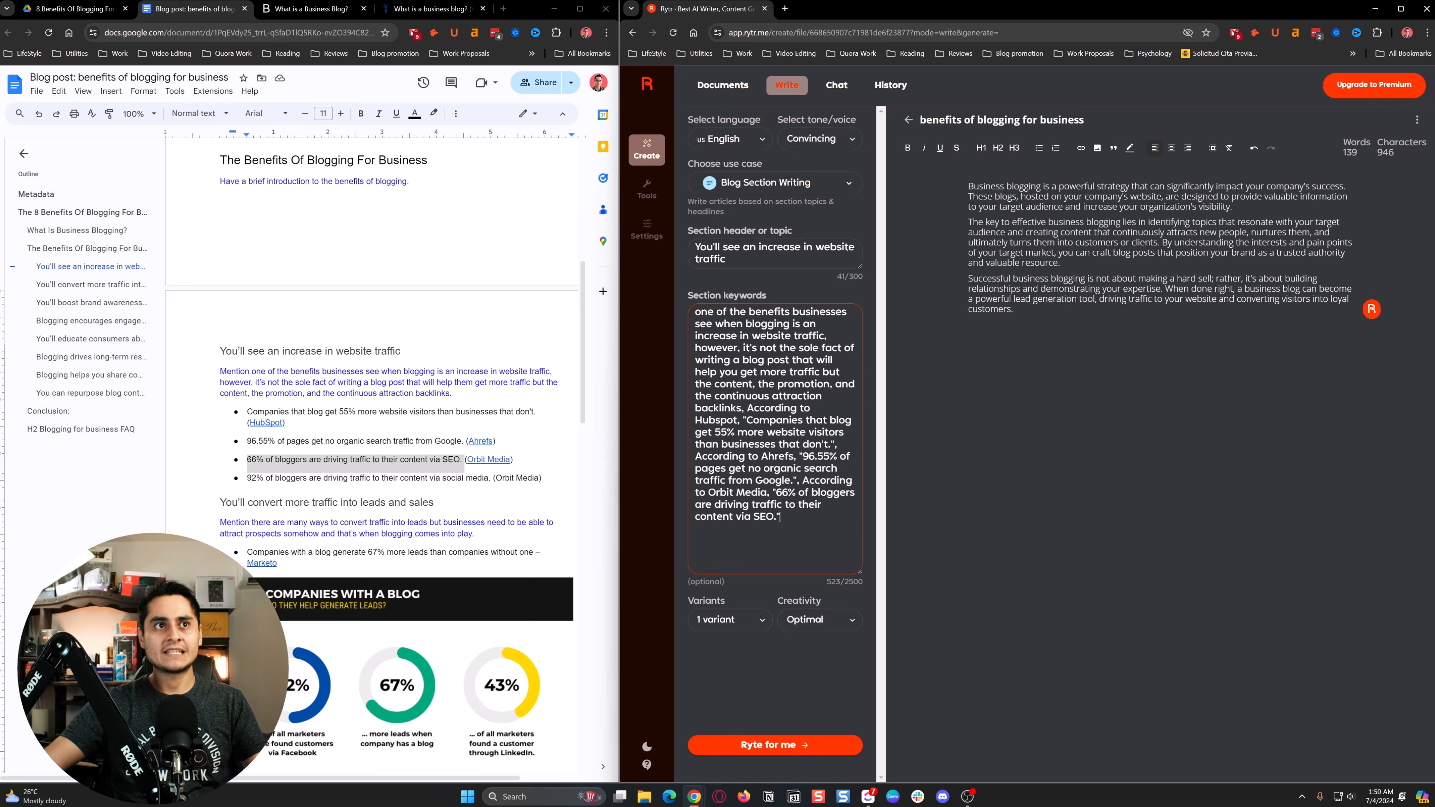
Generate the website traffic section with 1 variant and Optimal creativity, and select the divider separating it from the previous section.
drag(275, 479, 464, 478)
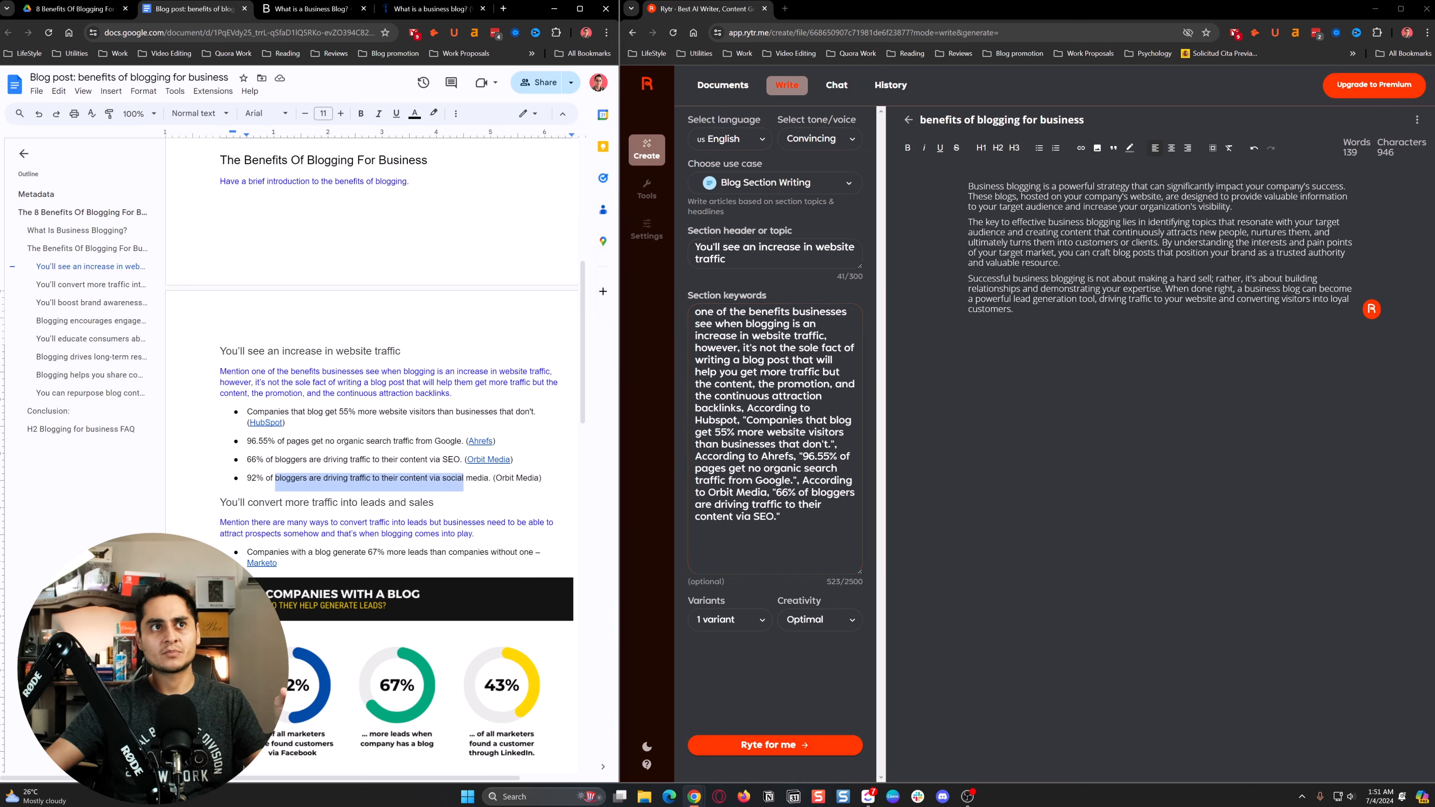
click(544, 482)
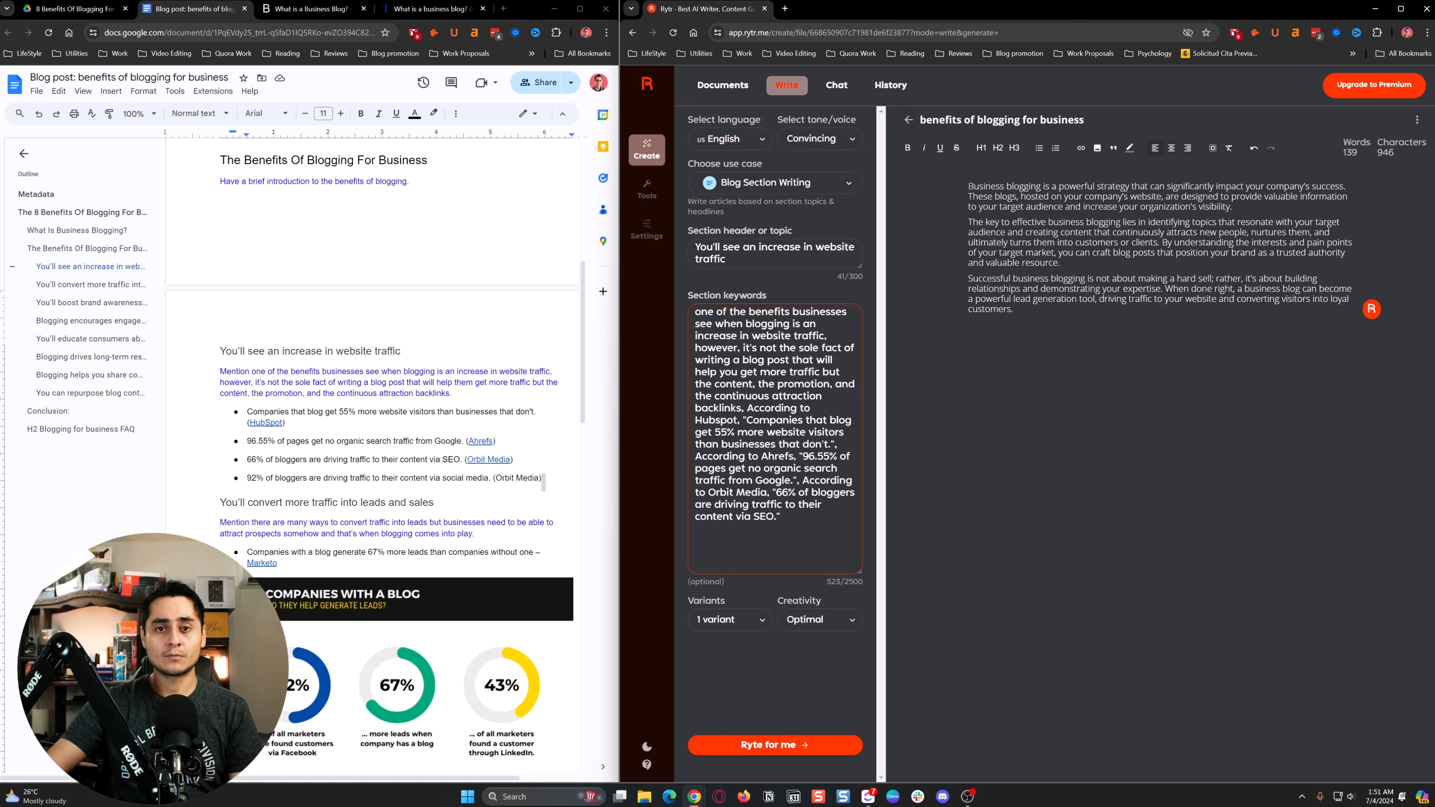
click(799, 754)
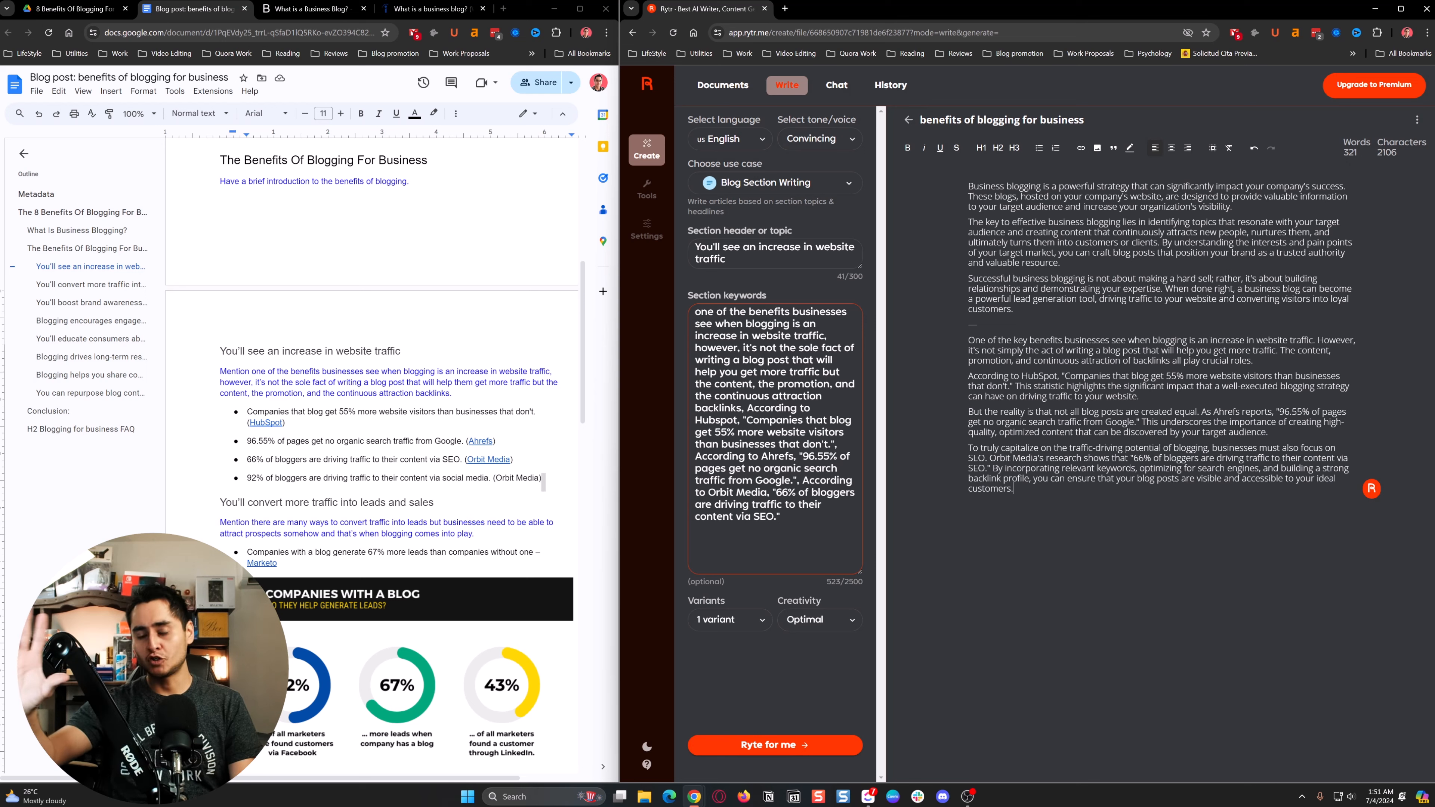
double_click(972, 324)
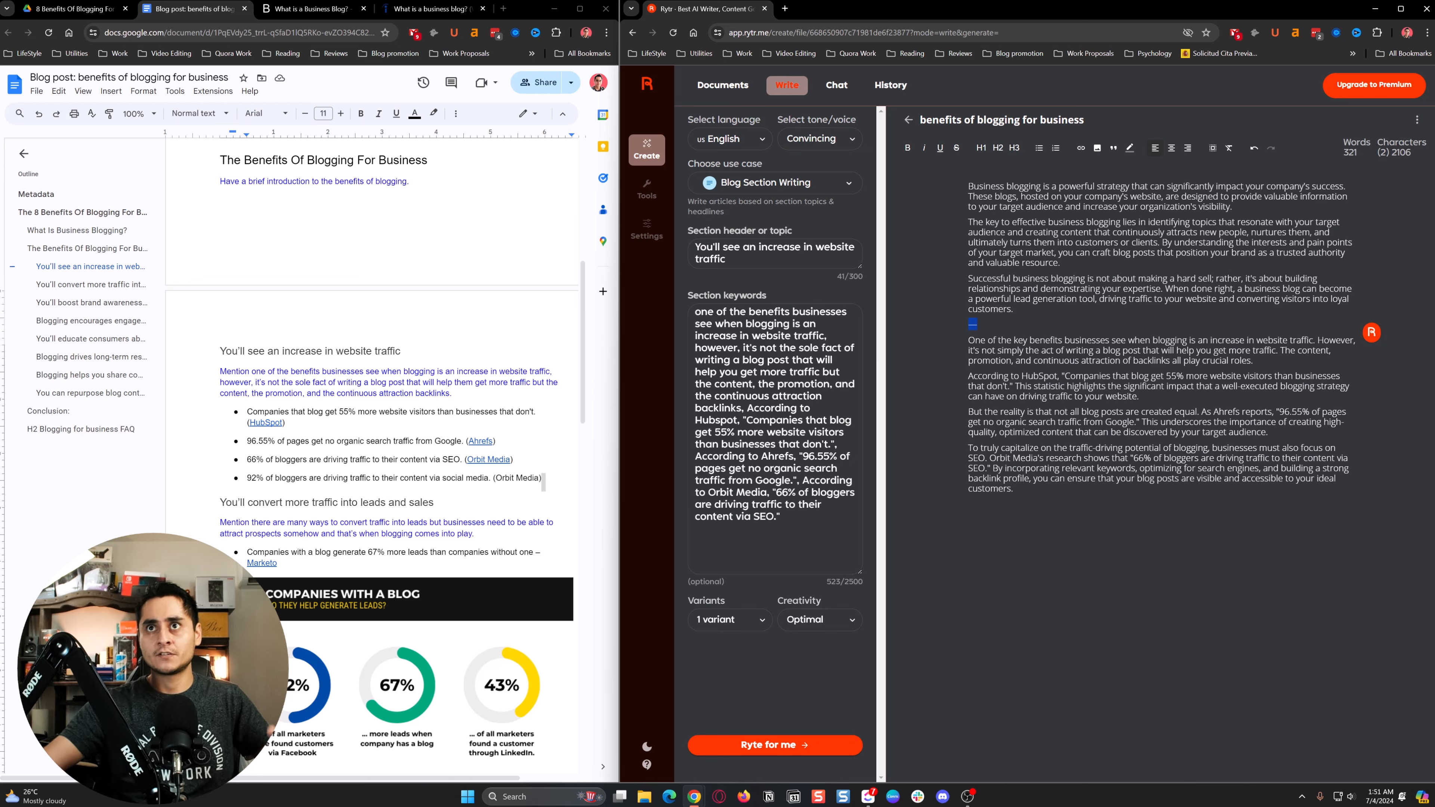
Review the generated website traffic section paragraph by paragraph, from its opening through the HubSpot and Ahrefs statistics.
click(1100, 360)
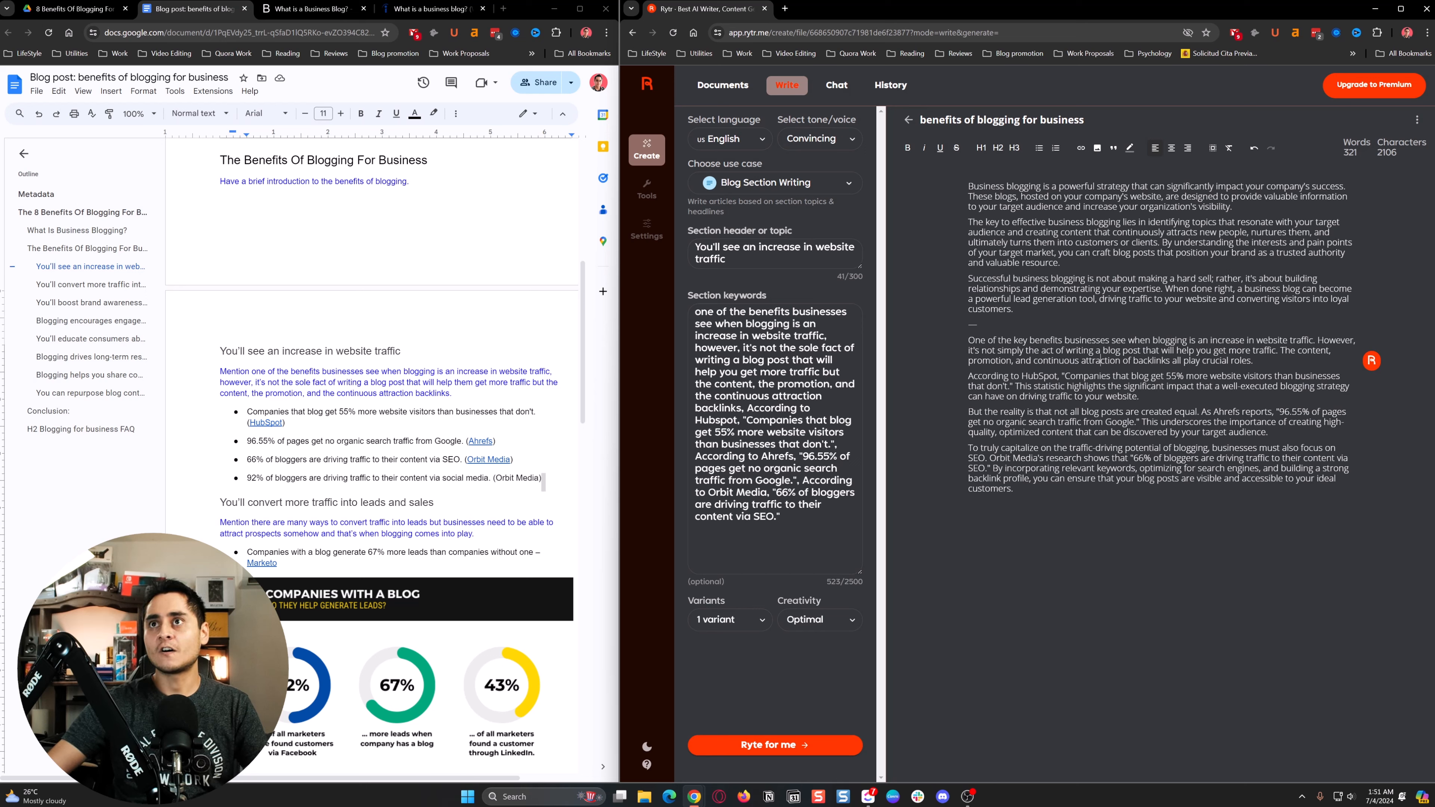
double_click(1266, 361)
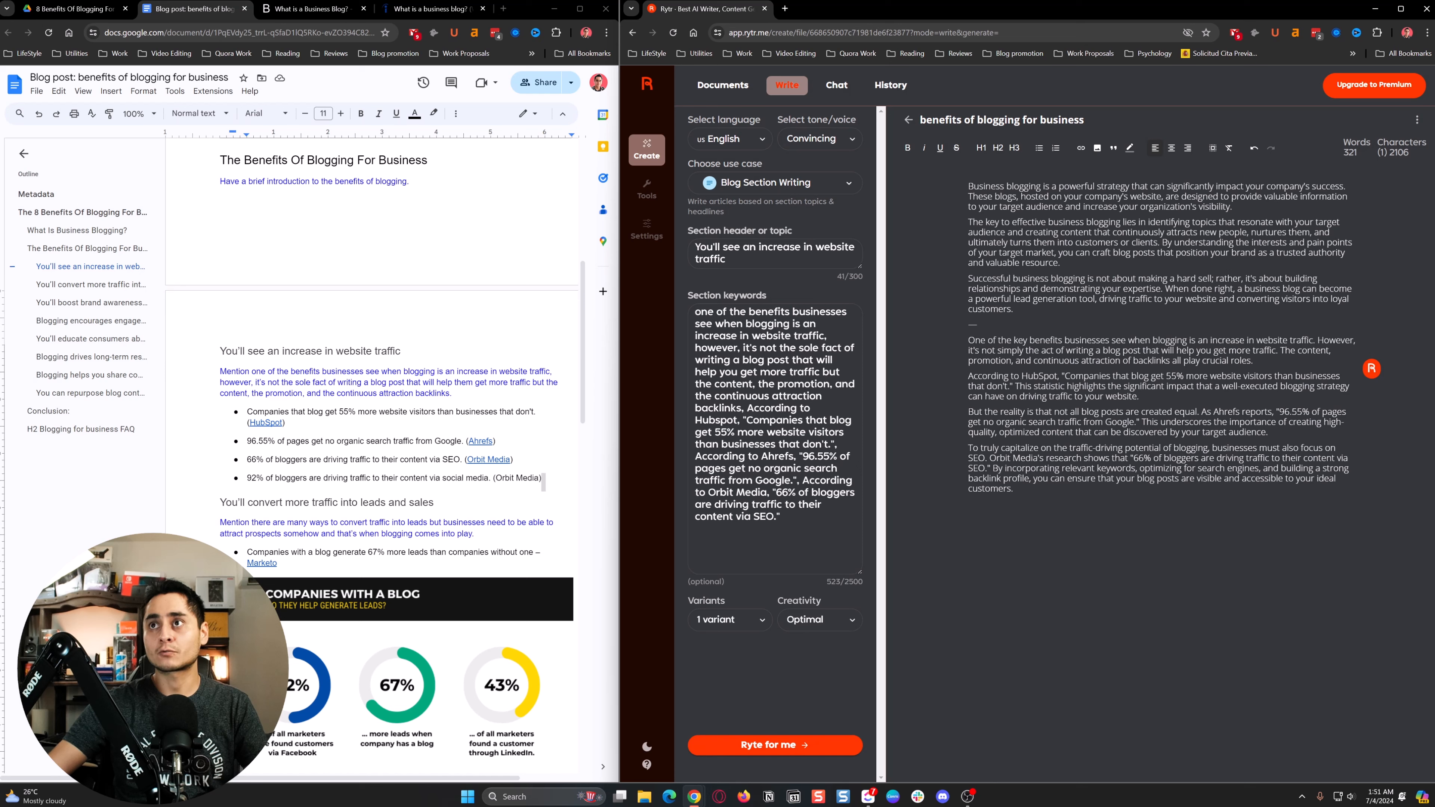
click(1265, 361)
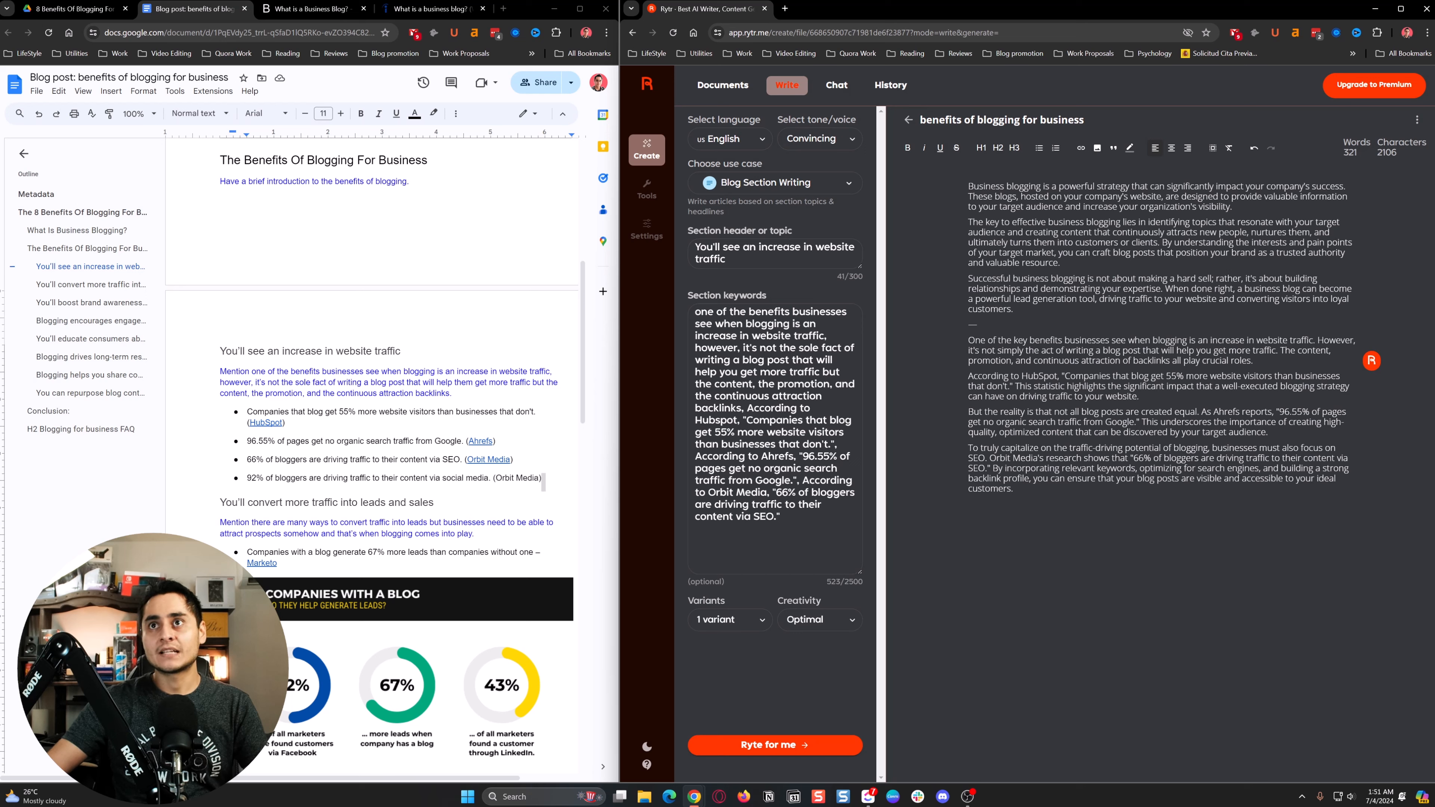
click(1139, 397)
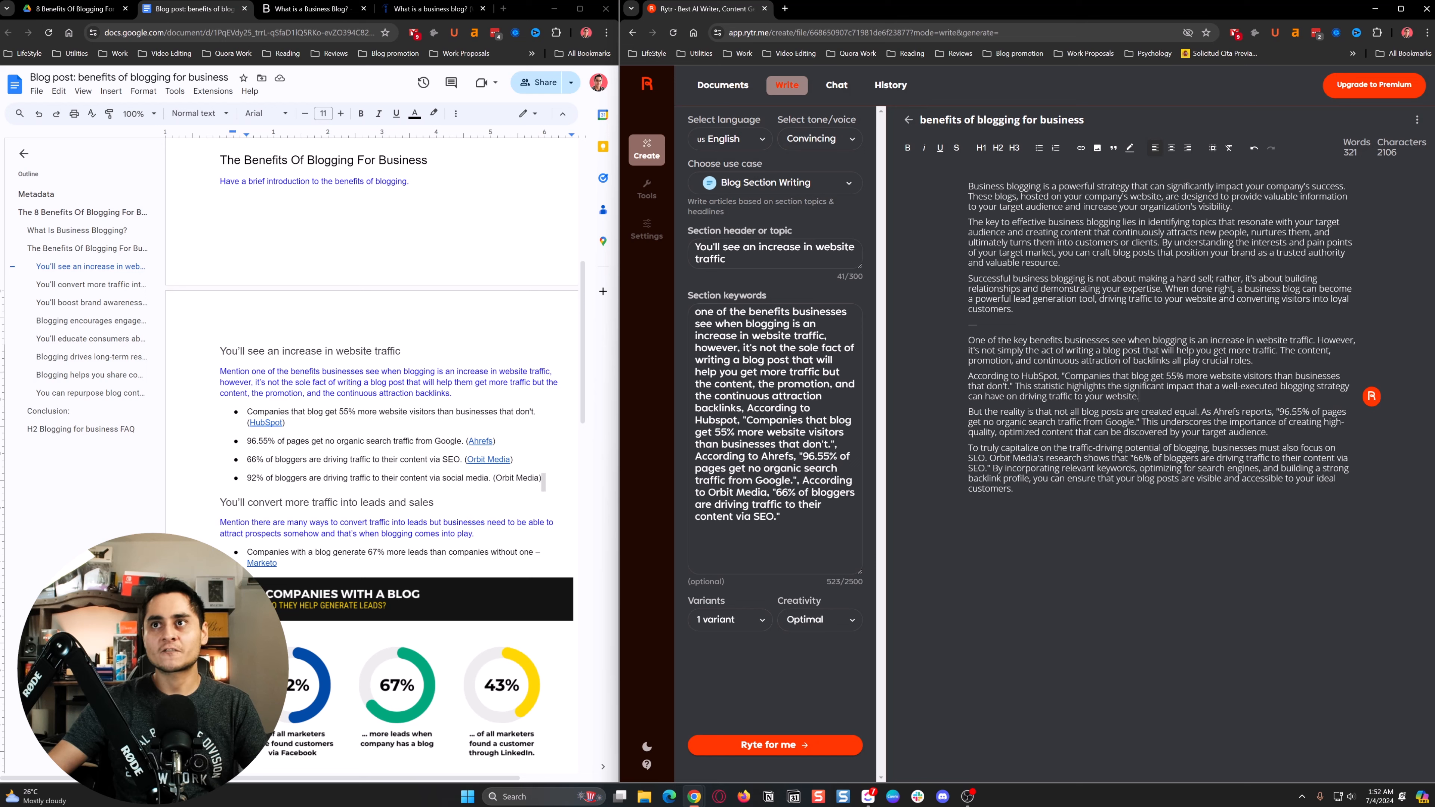
double_click(1151, 421)
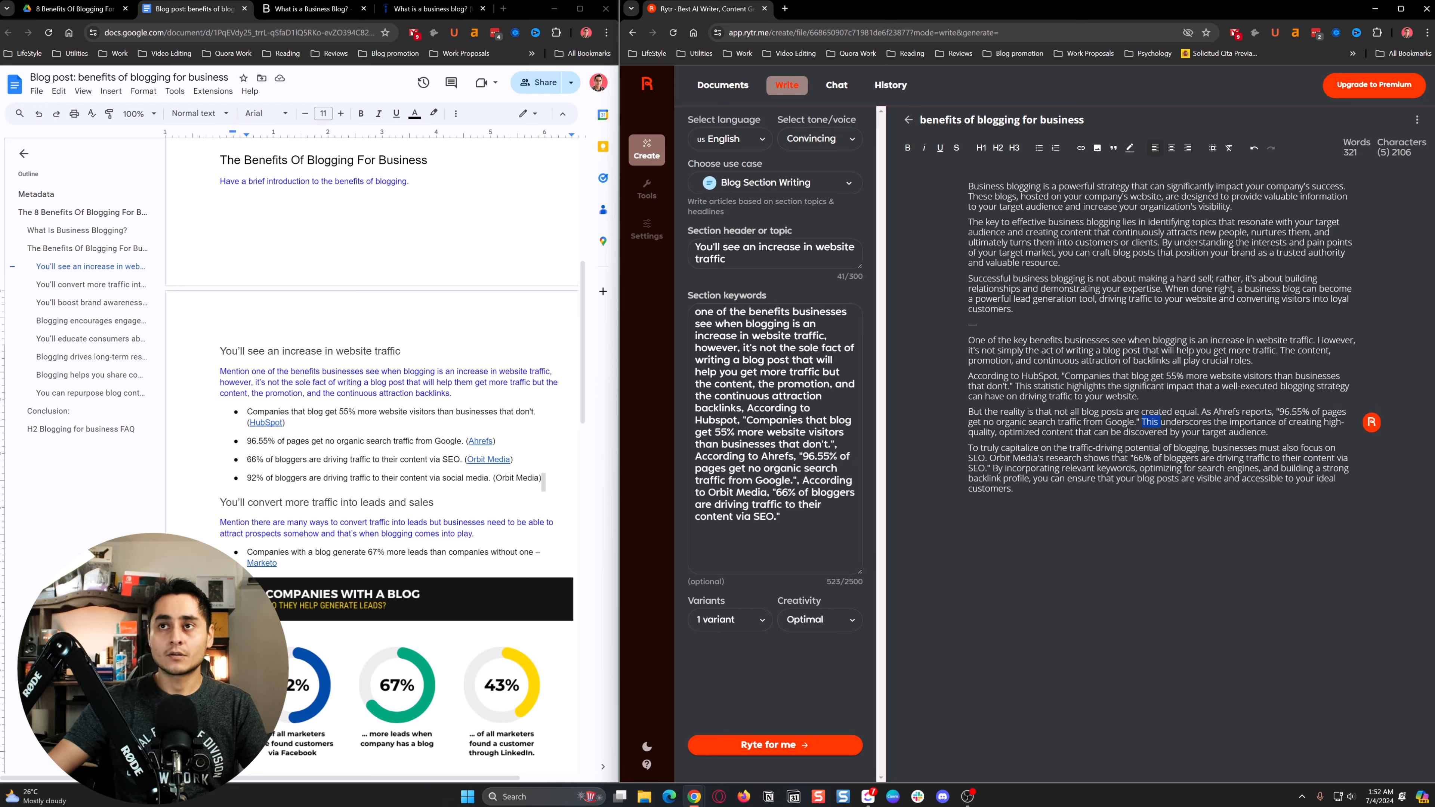
click(1269, 432)
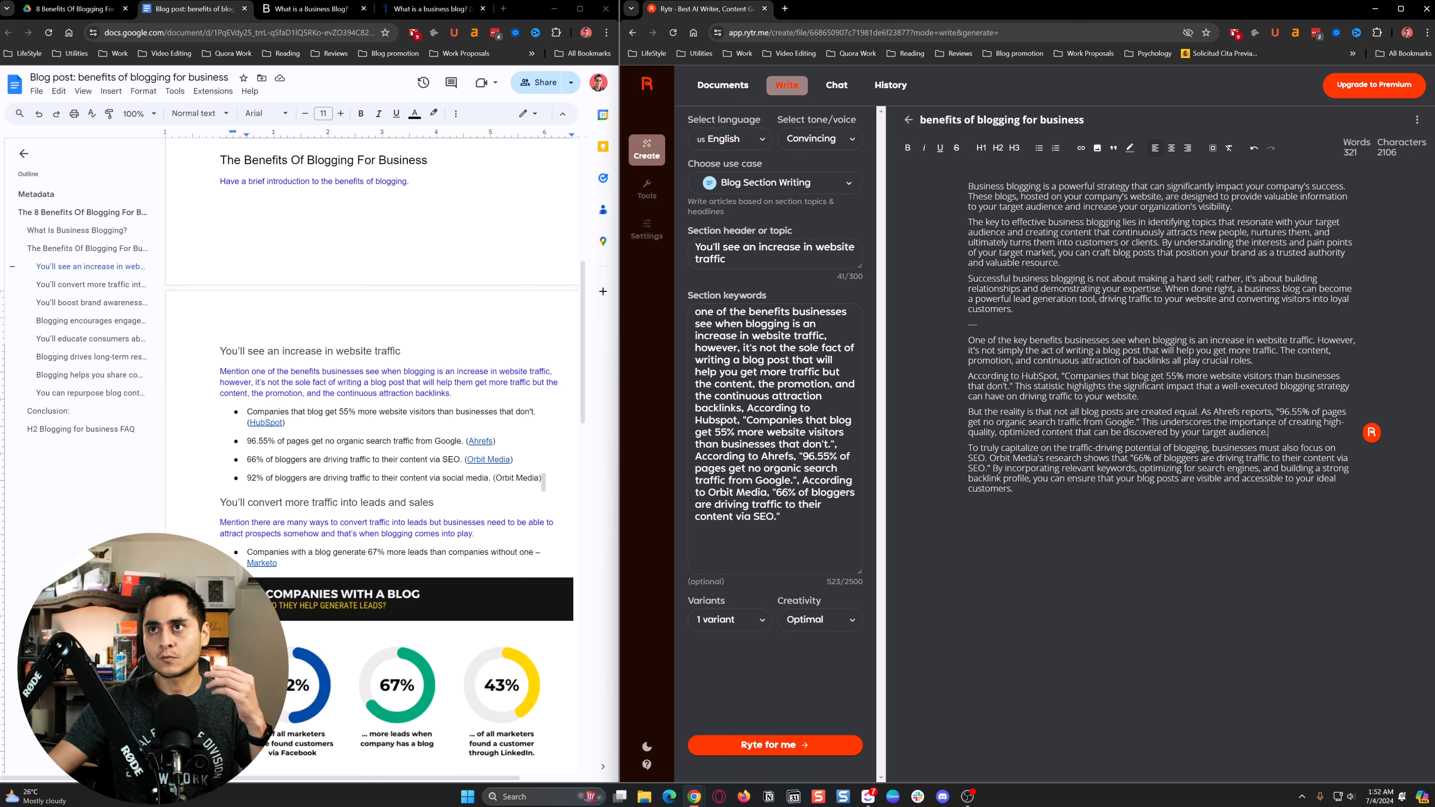